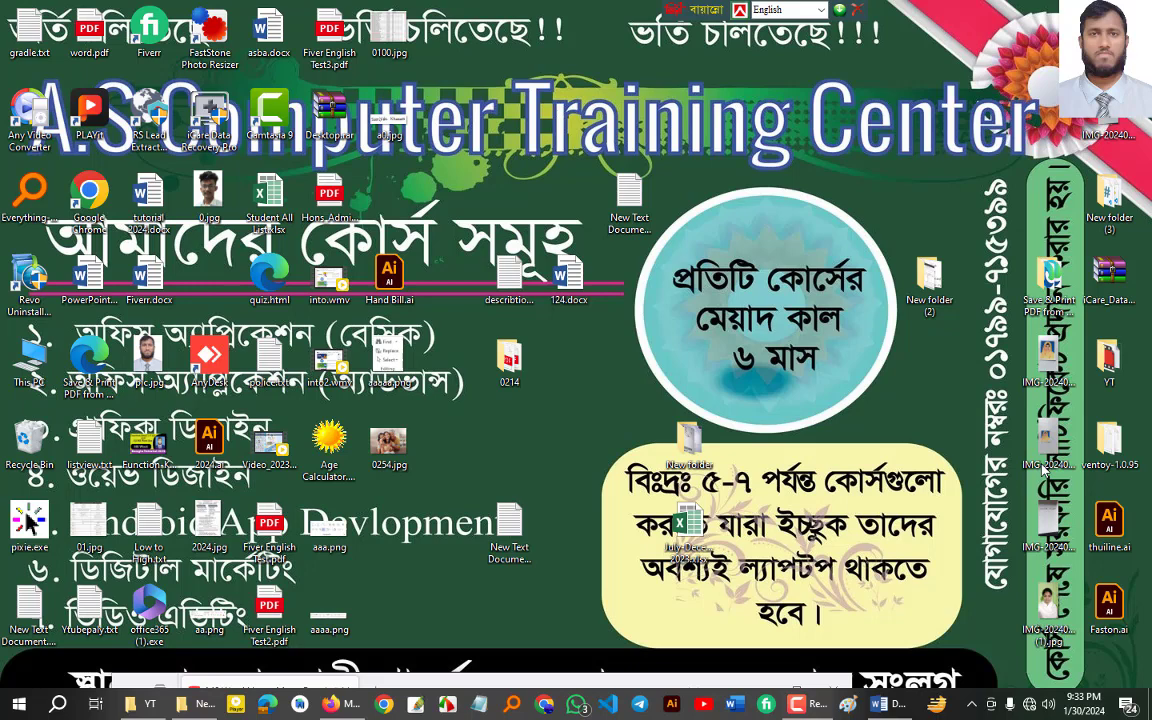
Switch to the open Word document and set a custom top margin of 2 inches in its page setup.
{"action": "key", "text": "alt+Tab"}
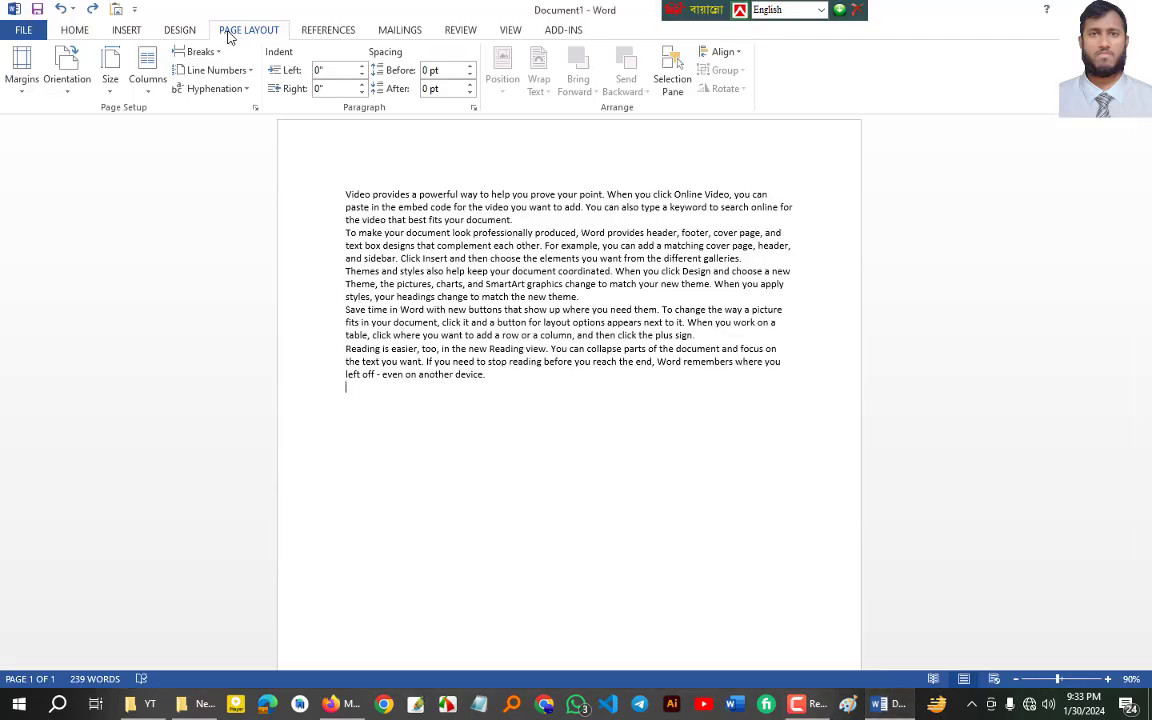
{"action": "left_click", "coordinate": [69, 88]}
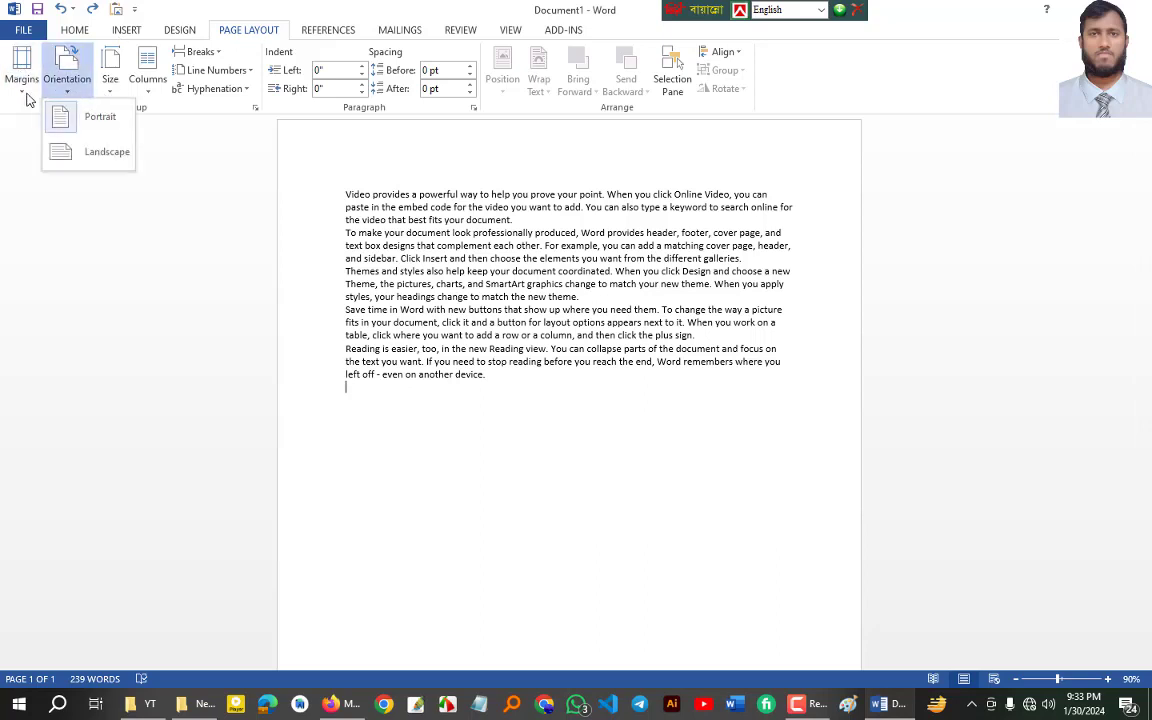
{"action": "left_click", "coordinate": [24, 90]}
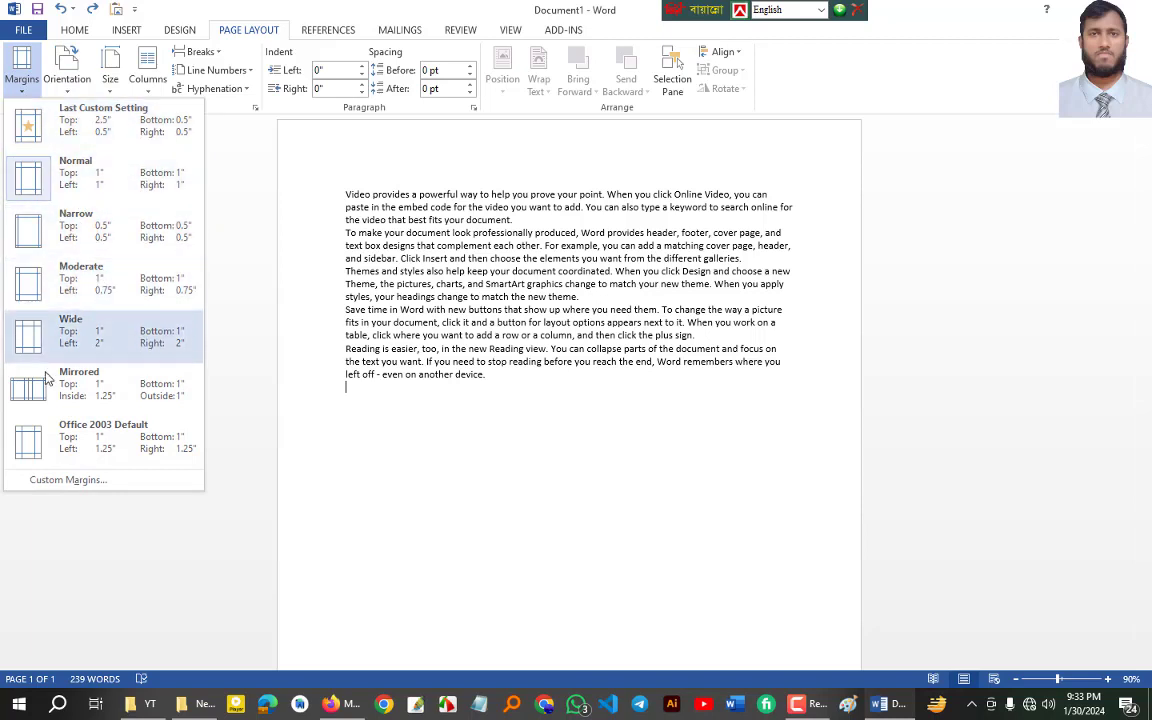
{"action": "left_click", "coordinate": [64, 480]}
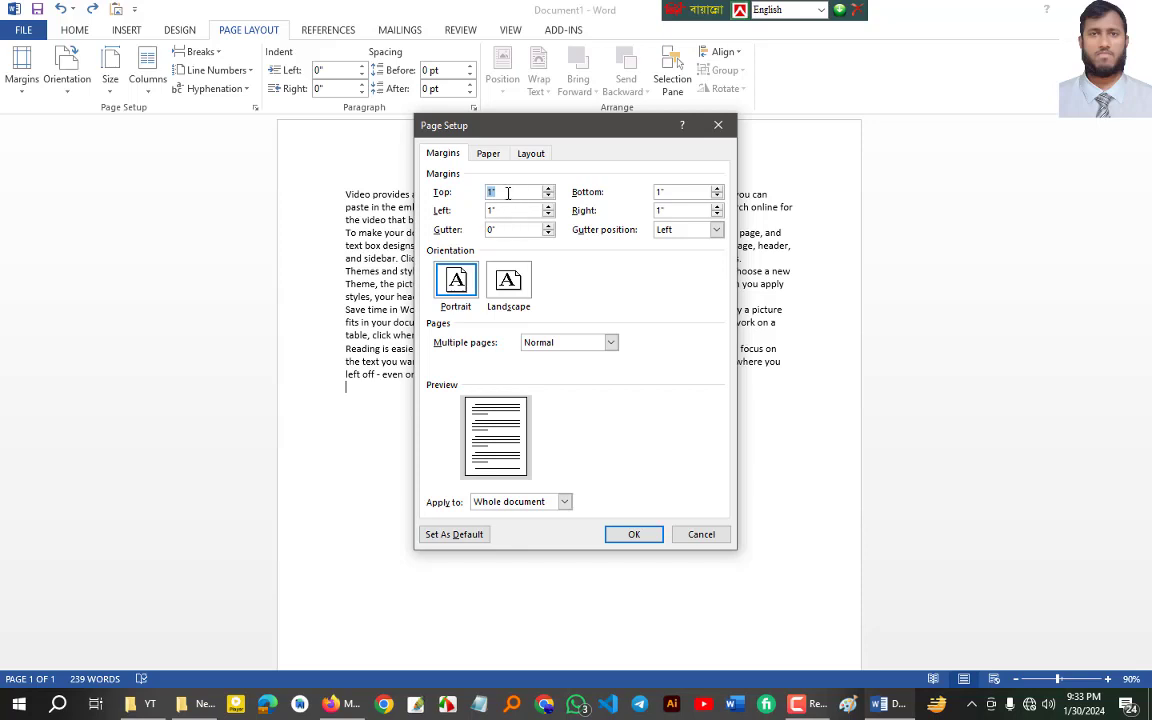
{"action": "left_click", "coordinate": [674, 209]}
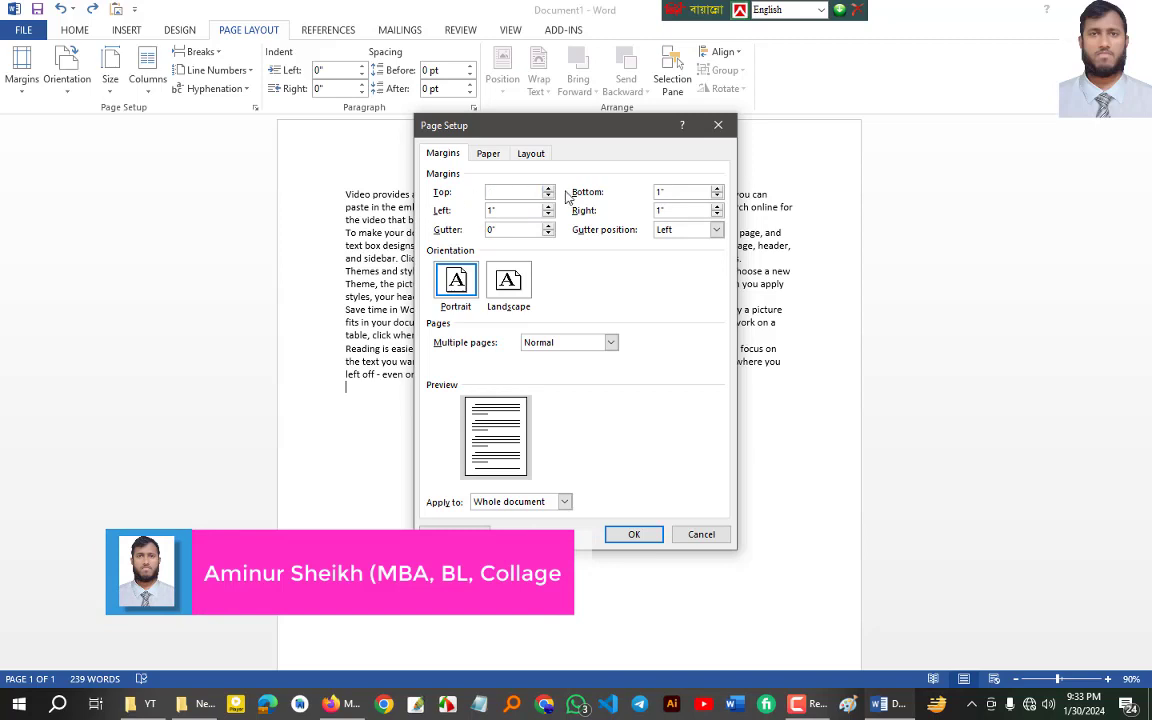
{"action": "left_click", "coordinate": [492, 209]}
{"action": "left_click", "coordinate": [663, 210]}
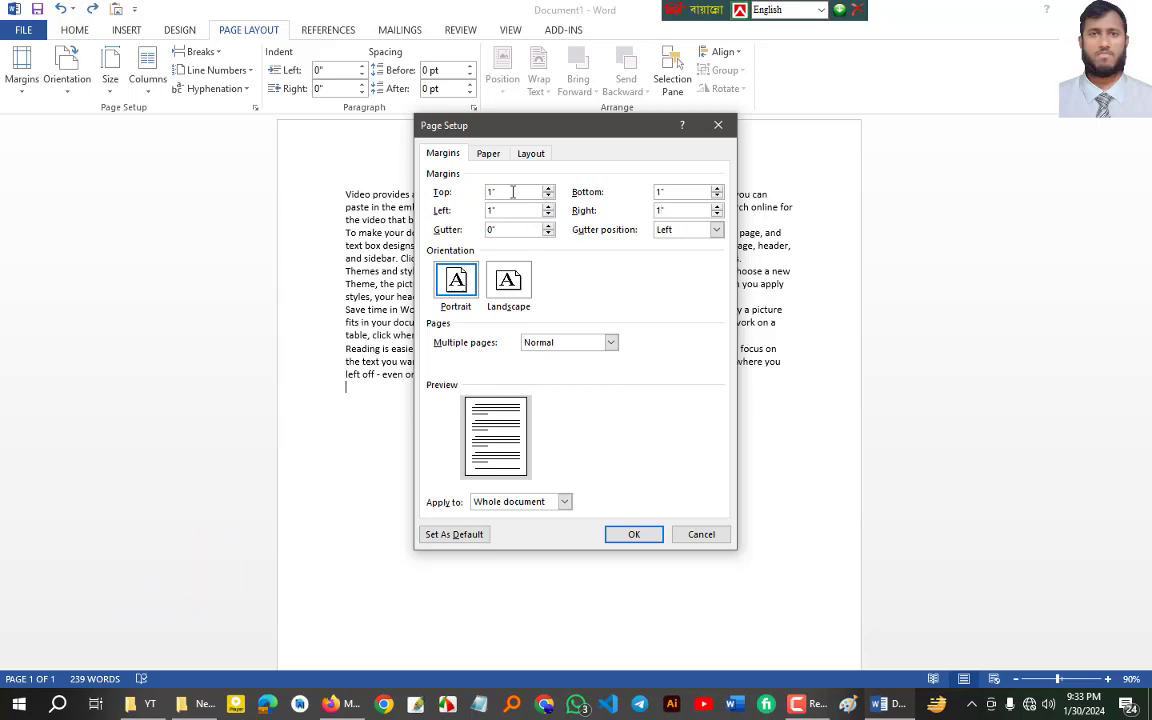
{"action": "left_click_drag", "start_coordinate": [513, 192], "coordinate": [432, 183]}
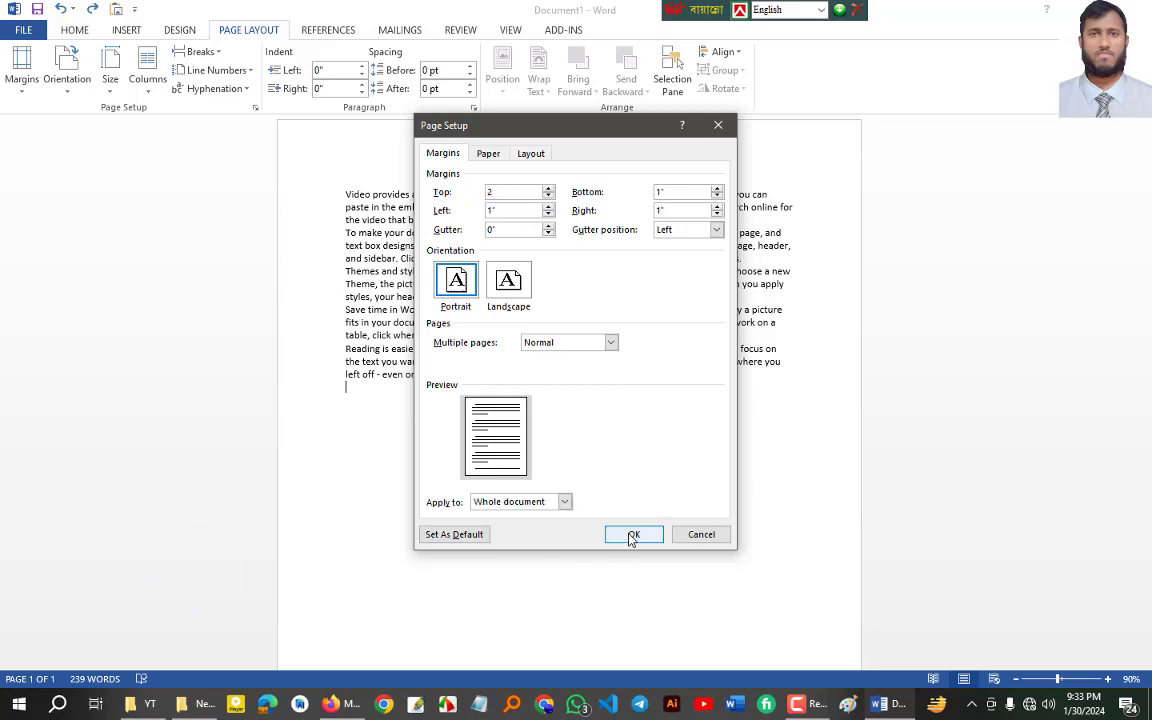
Set the page orientation to Landscape and apply the page setup to the whole document.
{"action": "left_click", "coordinate": [508, 281]}
{"action": "left_click", "coordinate": [456, 281]}
{"action": "left_click", "coordinate": [508, 281]}
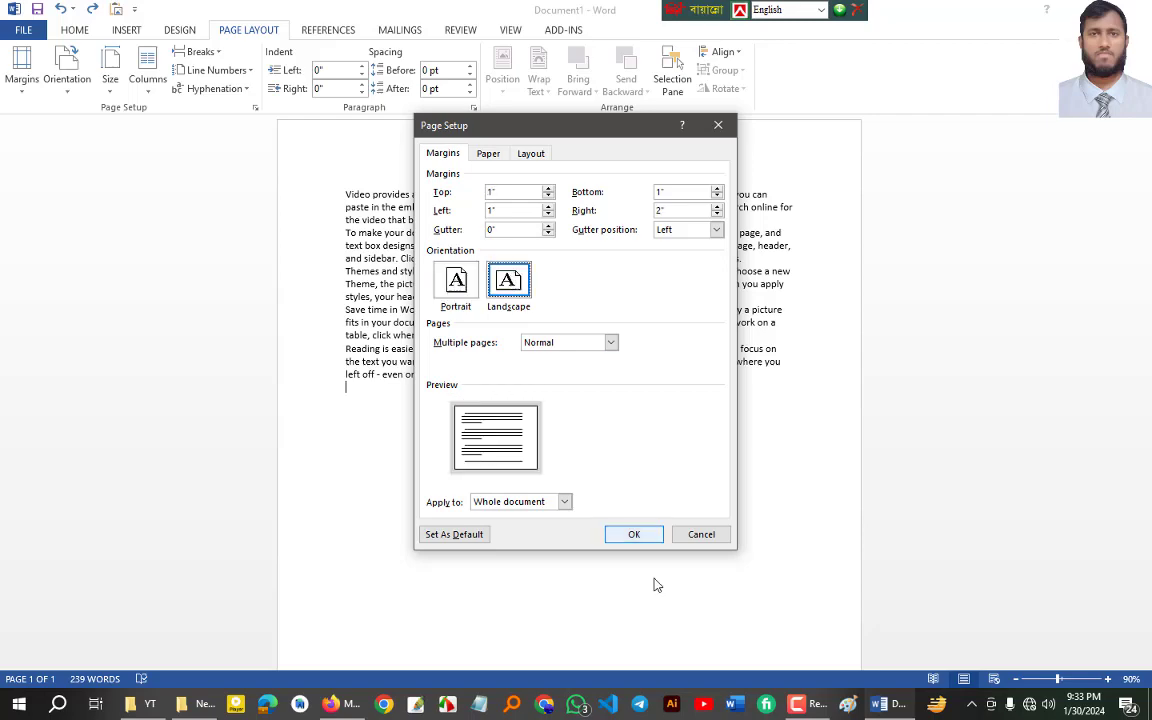
{"action": "left_click", "coordinate": [630, 536]}
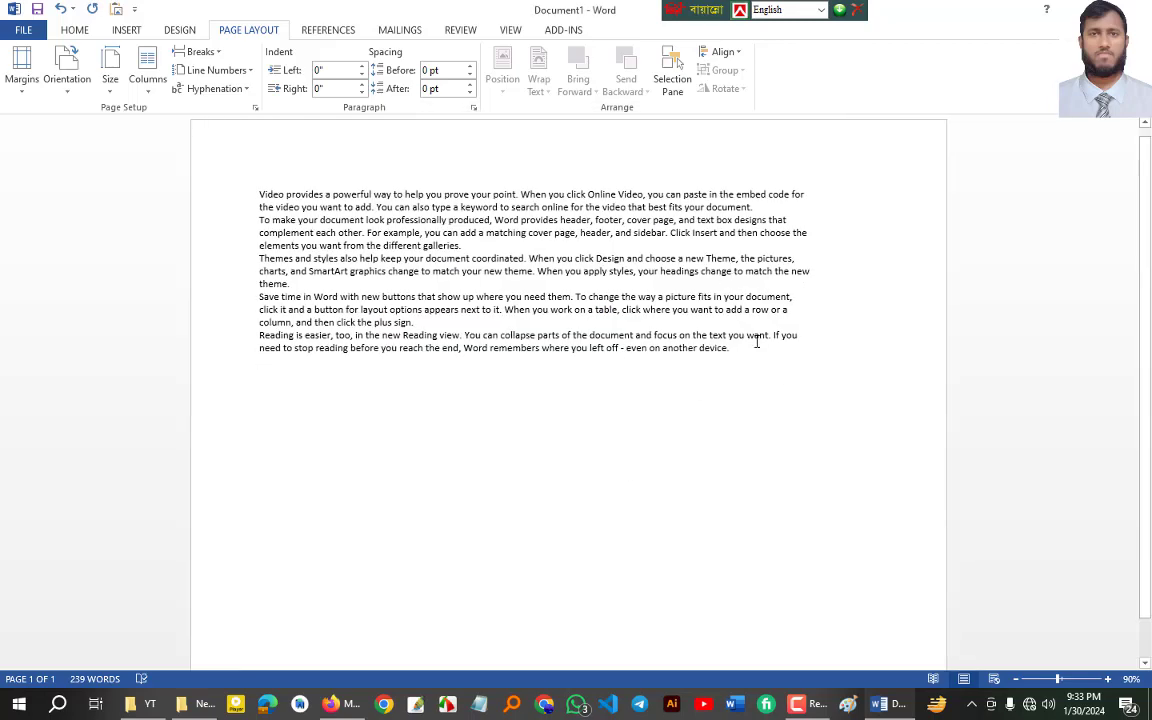
Switch the page orientation to Portrait and back to Landscape.
{"action": "left_click", "coordinate": [66, 90]}
{"action": "left_click", "coordinate": [85, 118]}
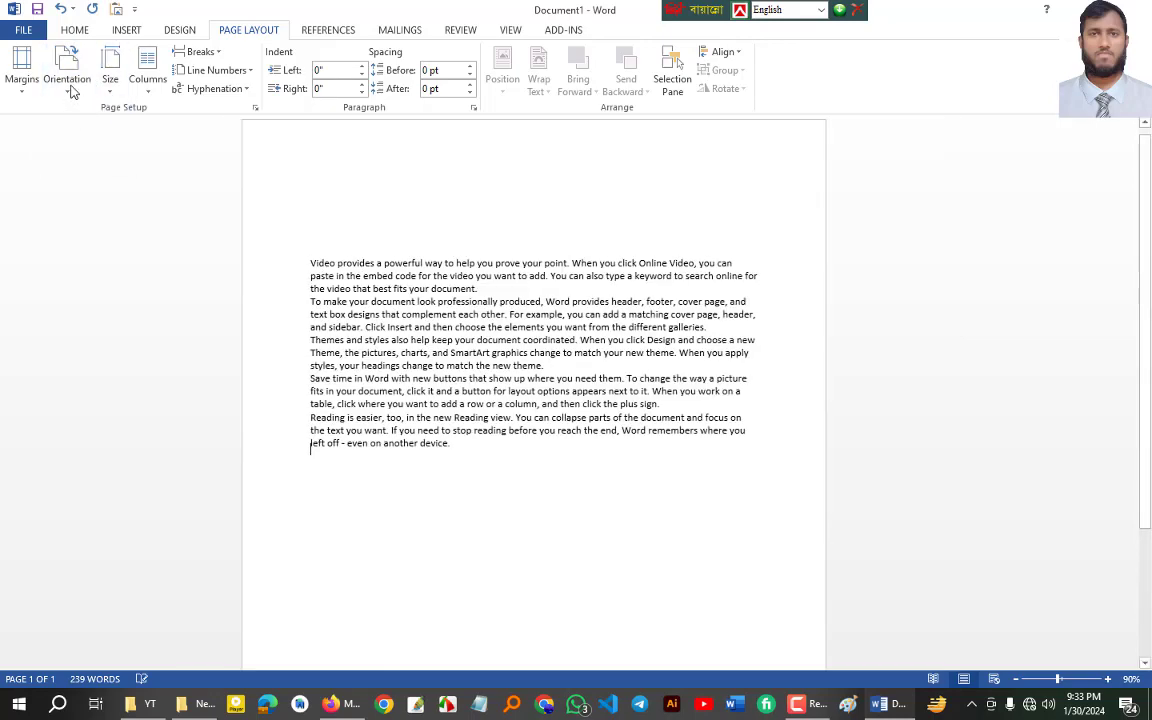
{"action": "left_click", "coordinate": [66, 85]}
{"action": "left_click", "coordinate": [81, 152]}
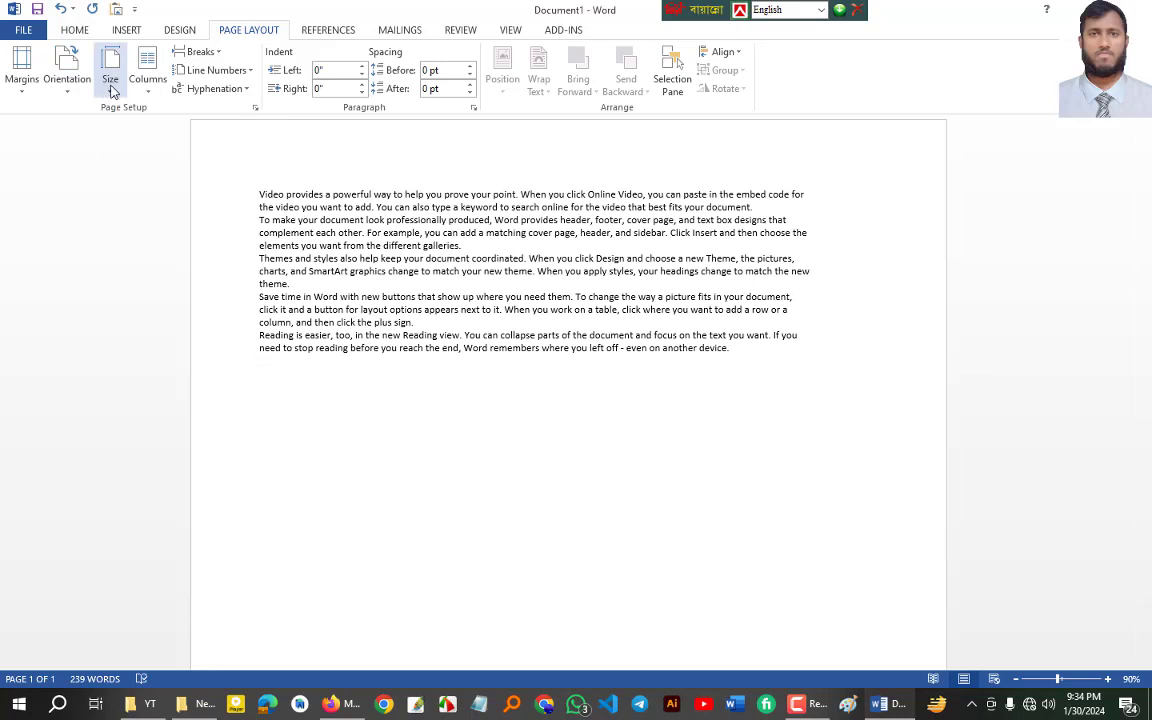
Open the custom paper size settings and check the Letter page's width and height.
{"action": "left_click", "coordinate": [112, 88]}
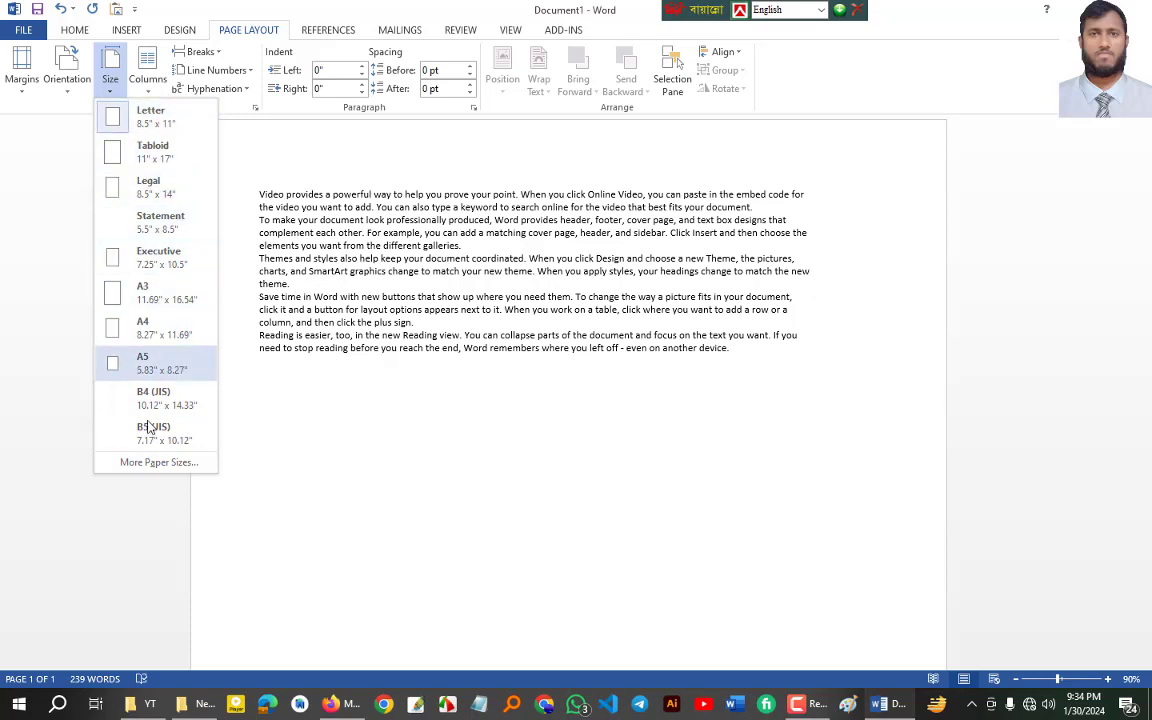
{"action": "left_click", "coordinate": [143, 463]}
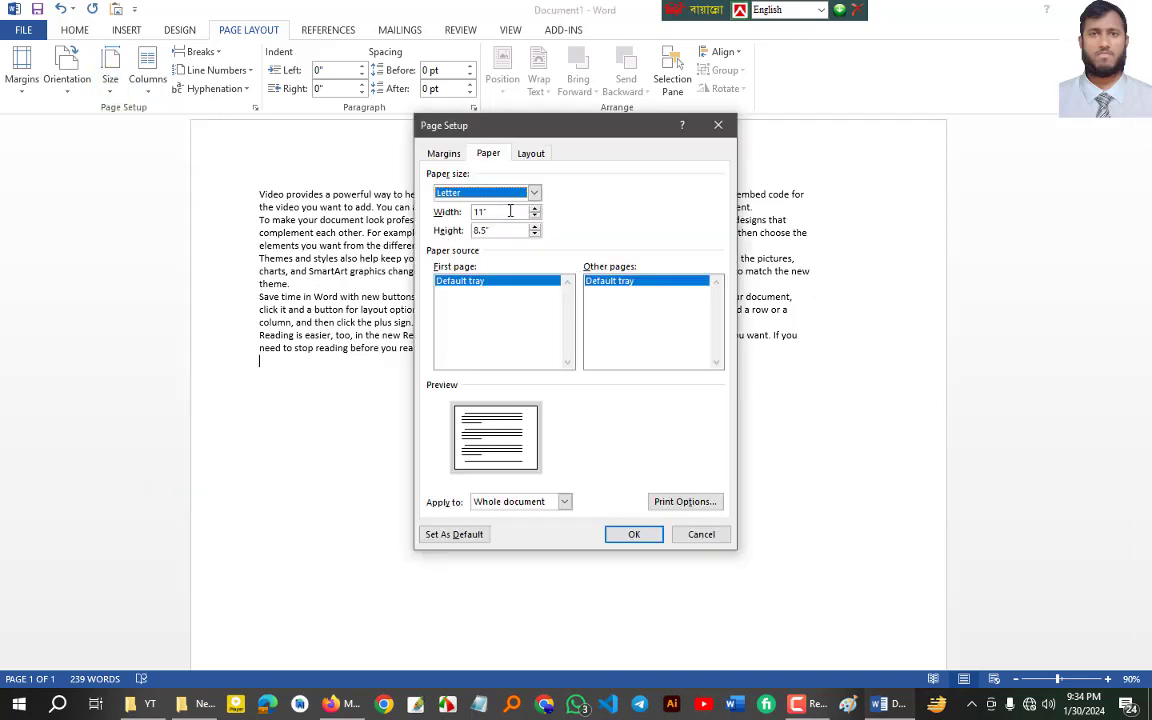
{"action": "key", "text": "Tab"}
{"action": "key", "text": "Tab"}
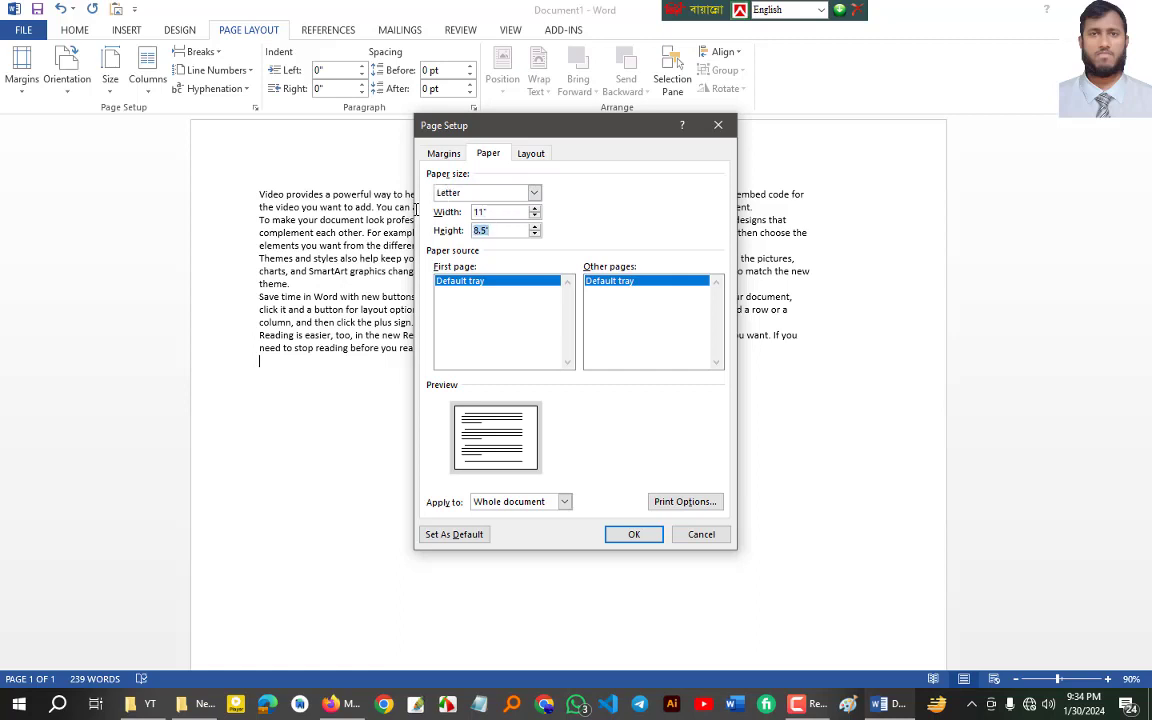
{"action": "left_click", "coordinate": [630, 534]}
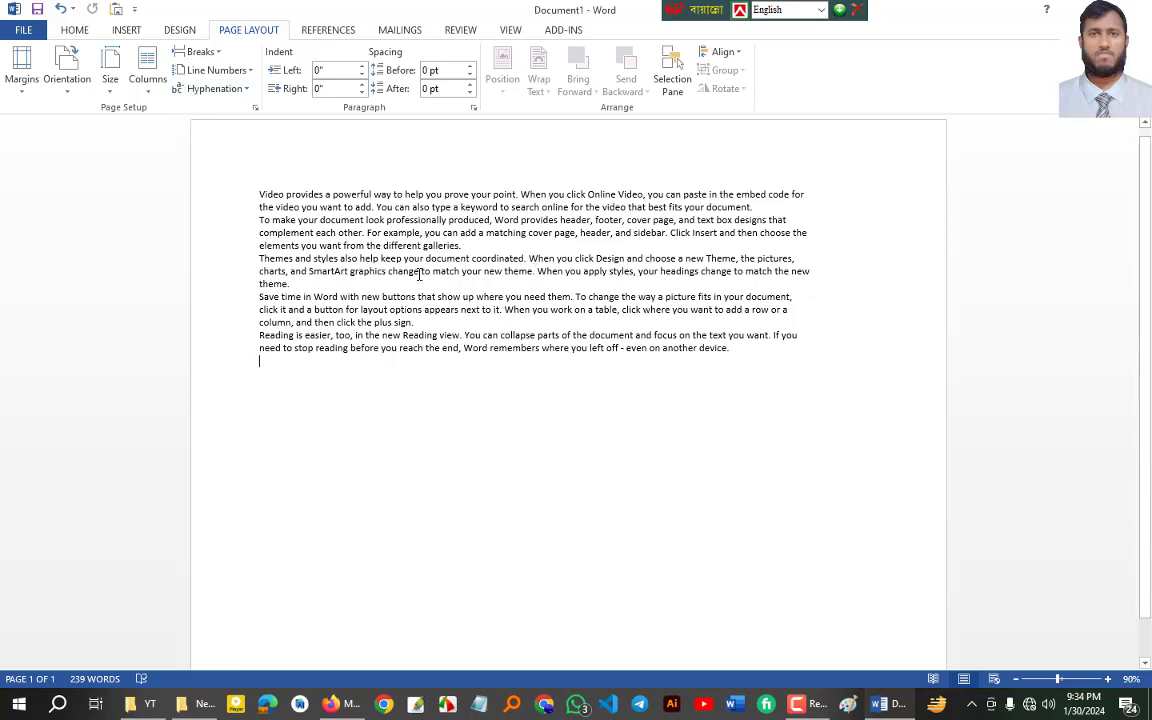
Set the document text in two columns.
{"action": "left_click", "coordinate": [149, 93]}
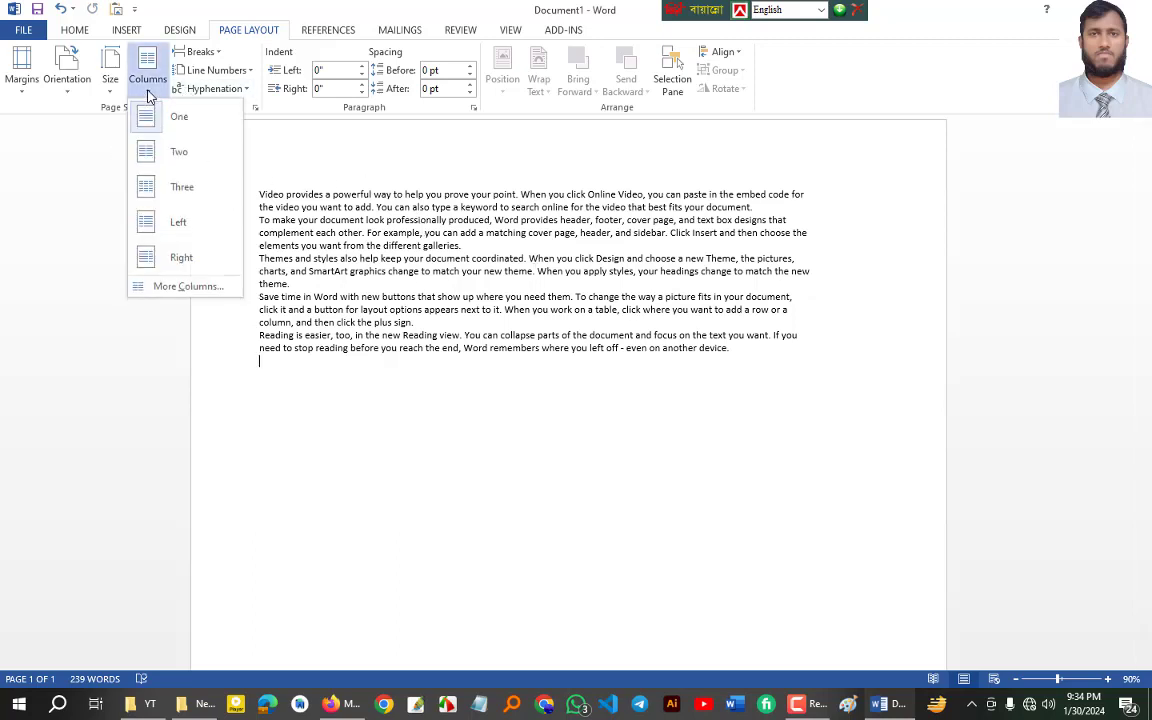
{"action": "left_click", "coordinate": [157, 160]}
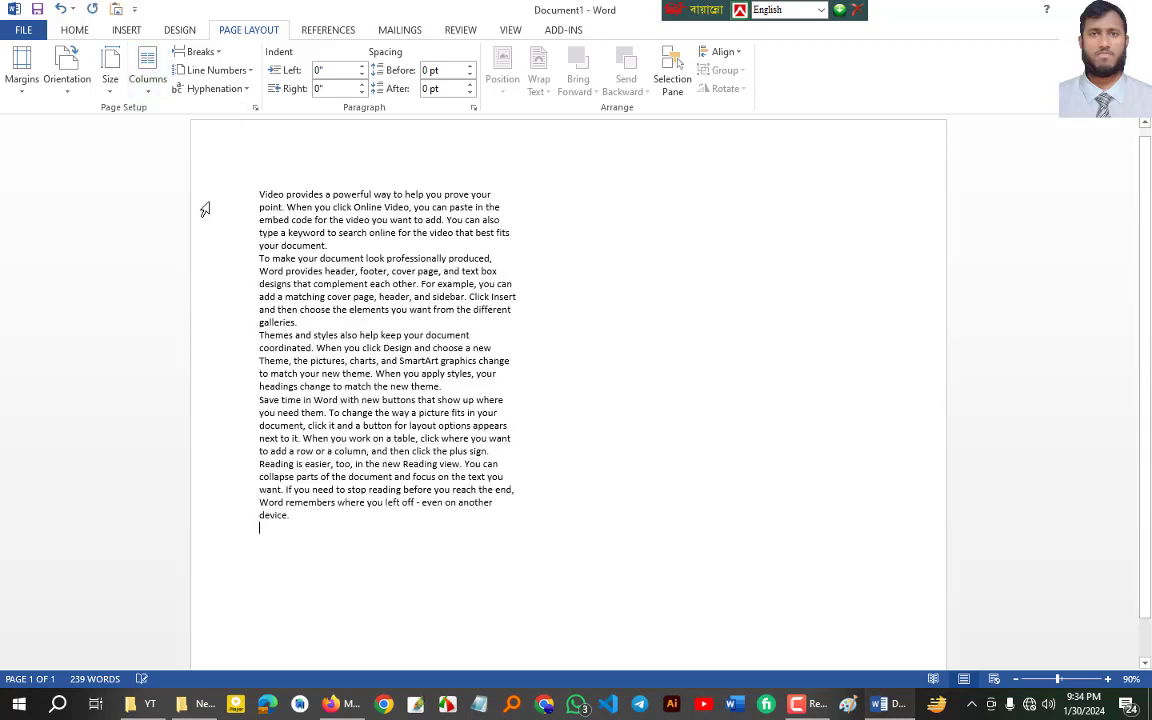
Show the ruler, then return to the page layout commands.
{"action": "left_click", "coordinate": [511, 30]}
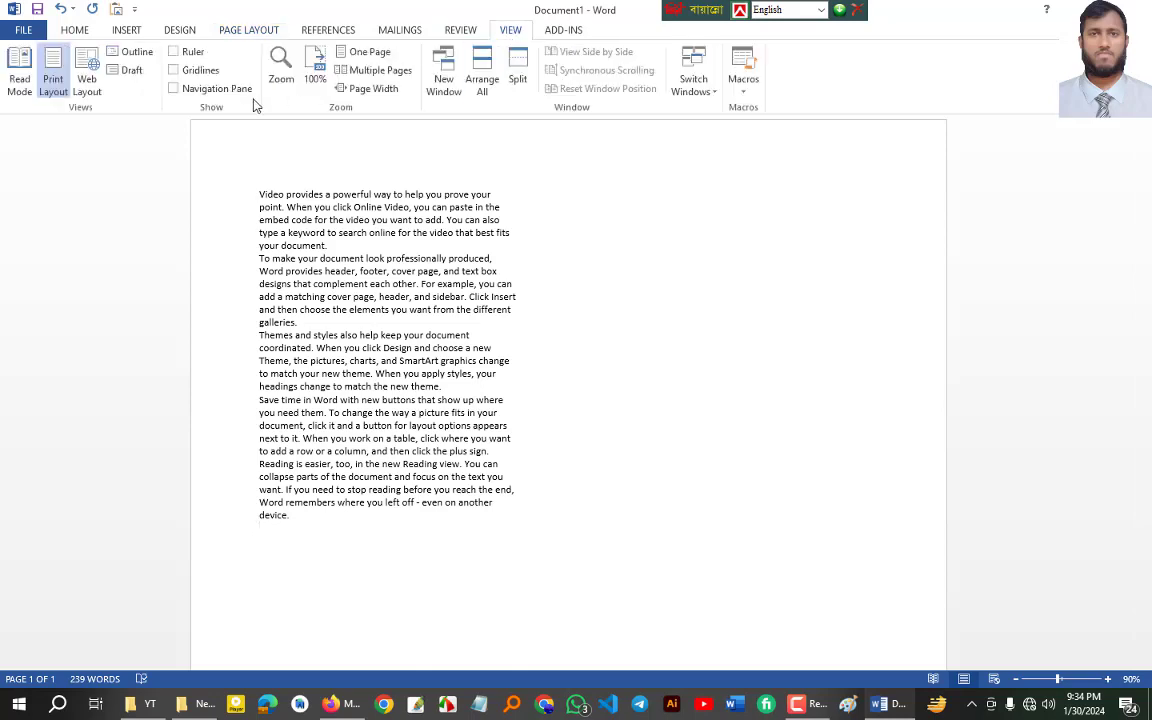
{"action": "left_click", "coordinate": [173, 51]}
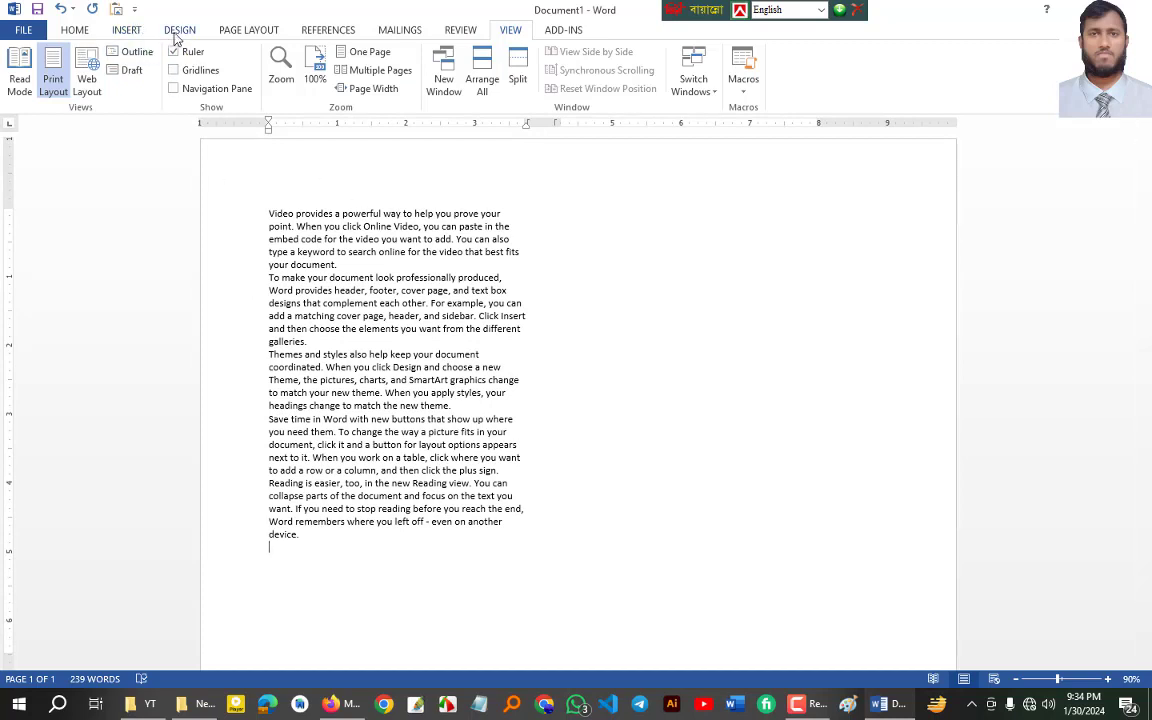
{"action": "left_click", "coordinate": [221, 32]}
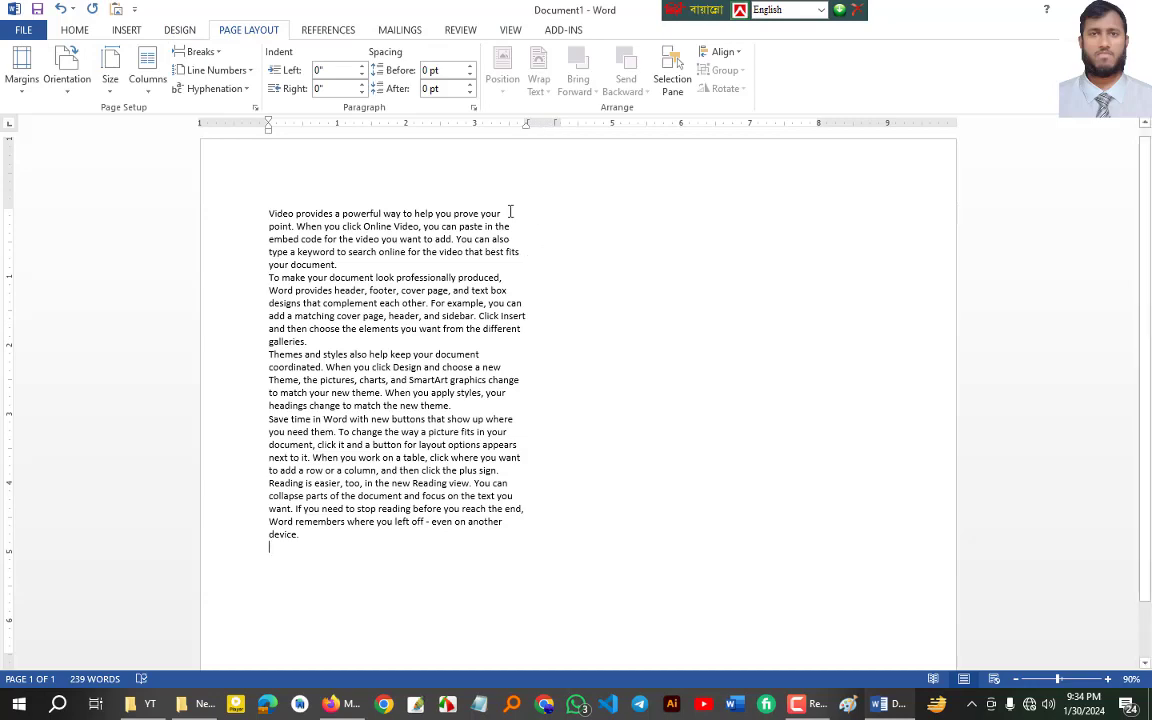
Turn on the display of text boundaries in Word's advanced options.
{"action": "left_click", "coordinate": [22, 30]}
{"action": "left_click", "coordinate": [35, 390]}
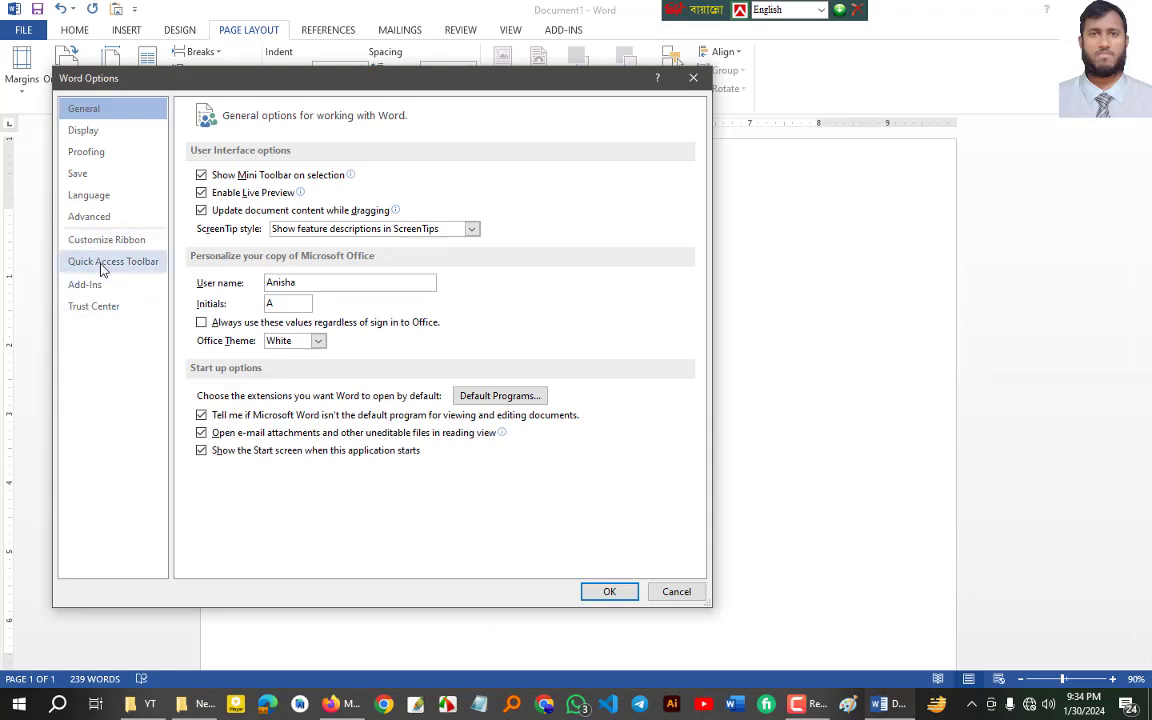
{"action": "left_click", "coordinate": [98, 224]}
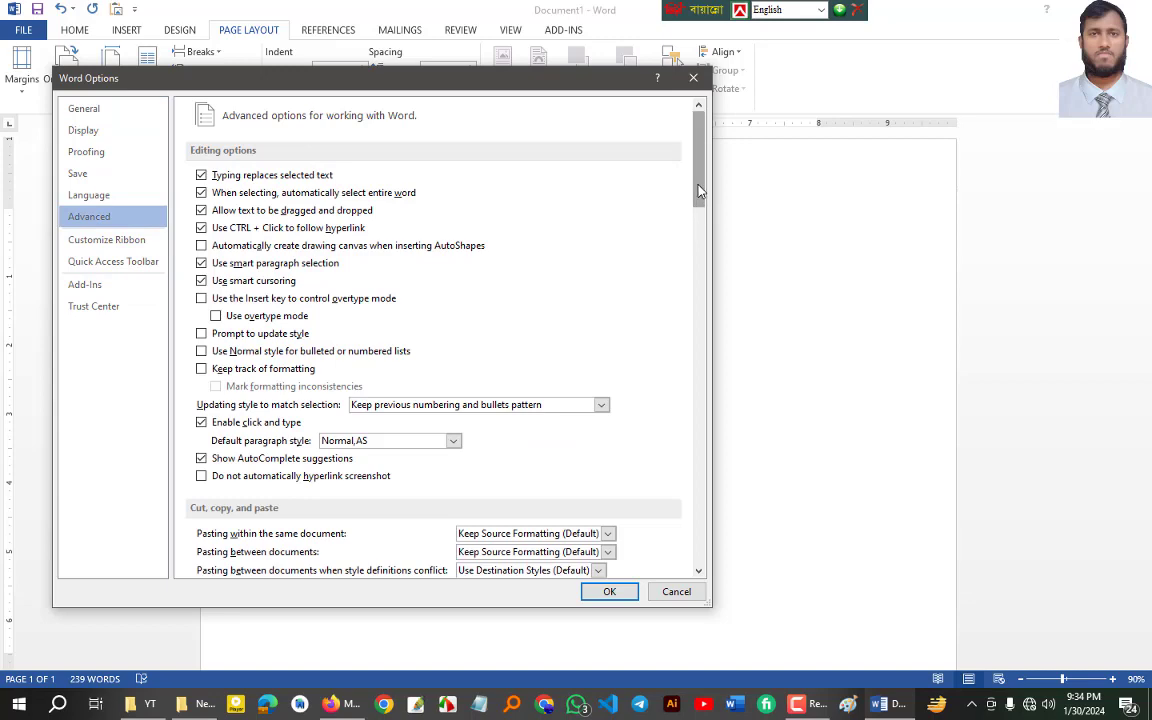
{"action": "left_click_drag", "start_coordinate": [702, 186], "coordinate": [702, 301]}
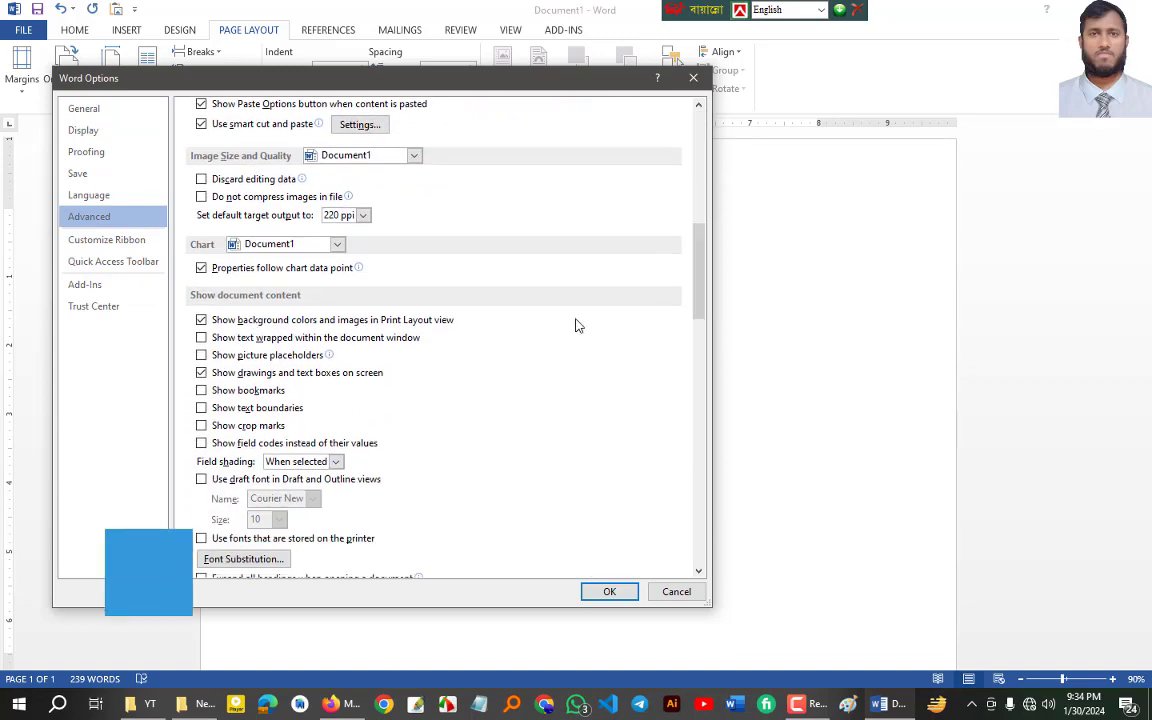
{"action": "left_click", "coordinate": [240, 412]}
{"action": "left_click", "coordinate": [607, 591]}
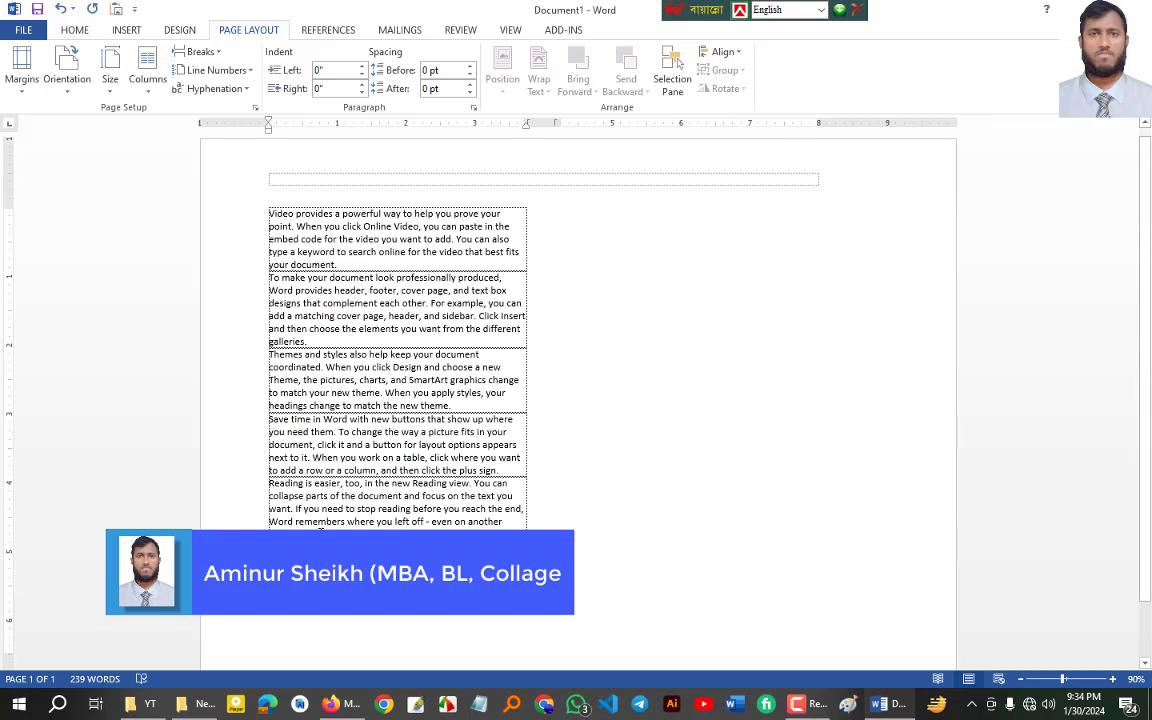
Copy all the document text and paste it three times at the end to fill the columns.
{"action": "left_click_drag", "start_coordinate": [320, 529], "coordinate": [281, 217]}
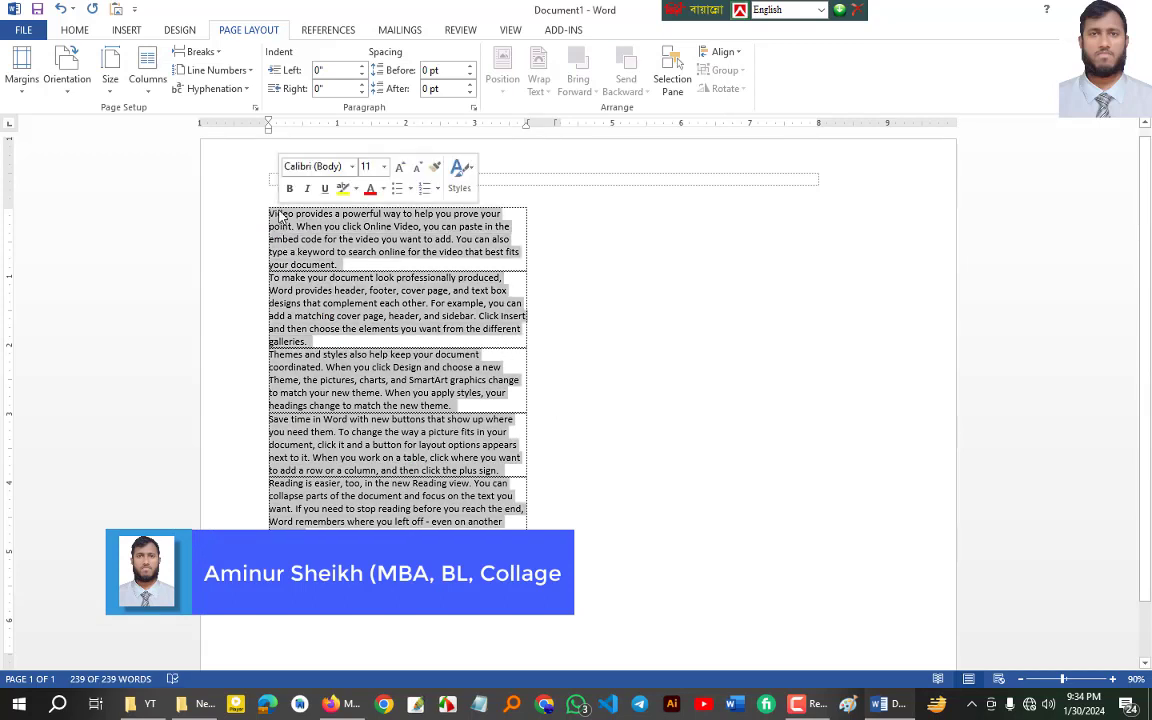
{"action": "key", "text": "ctrl+c"}
{"action": "key", "text": "ctrl+End"}
{"action": "key", "text": "ctrl+v"}
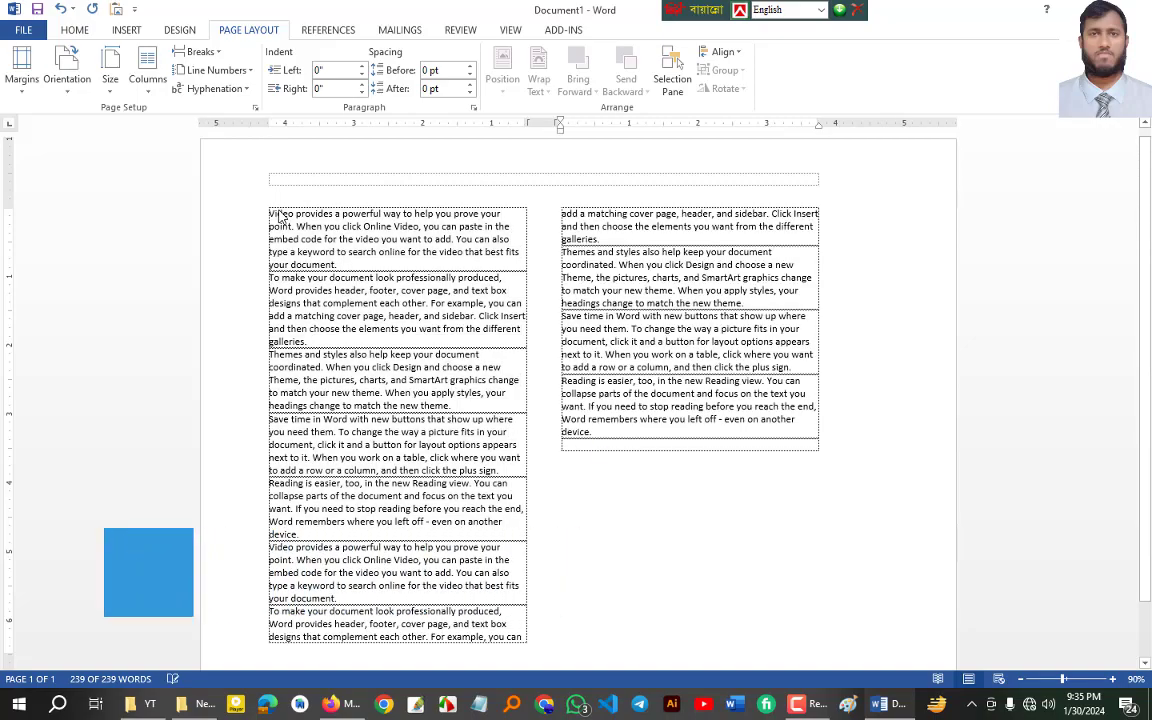
{"action": "key", "text": "ctrl+v"}
{"action": "key", "text": "ctrl+v"}
{"action": "scroll", "coordinate": [490, 390], "scroll_direction": "up", "scroll_amount": 5}
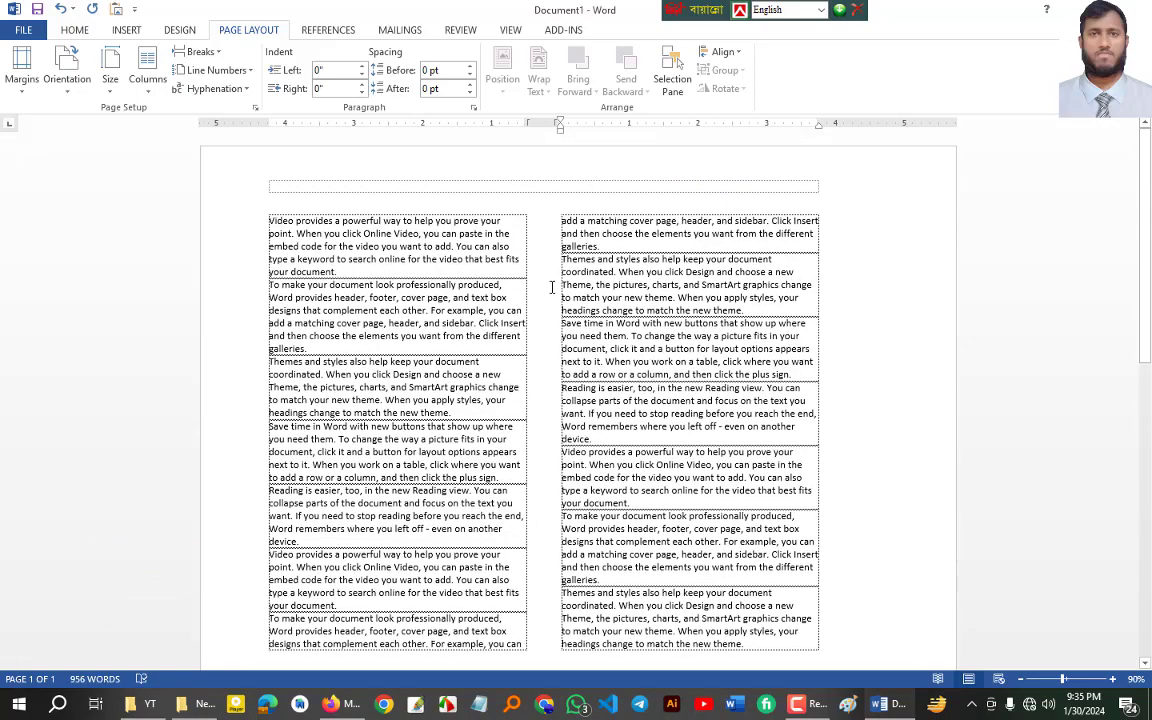
Change the document text to three columns and check how it flows across both pages.
{"action": "left_click", "coordinate": [145, 78]}
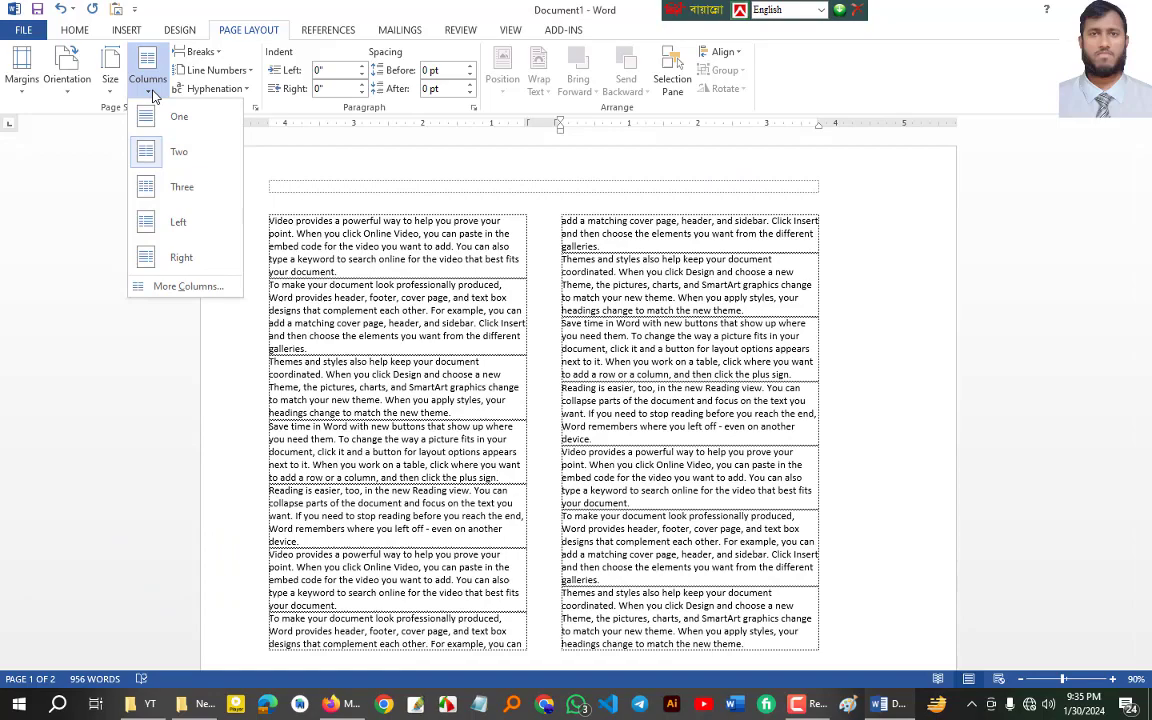
{"action": "left_click", "coordinate": [180, 197]}
{"action": "scroll", "coordinate": [260, 288], "scroll_direction": "down", "scroll_amount": 10}
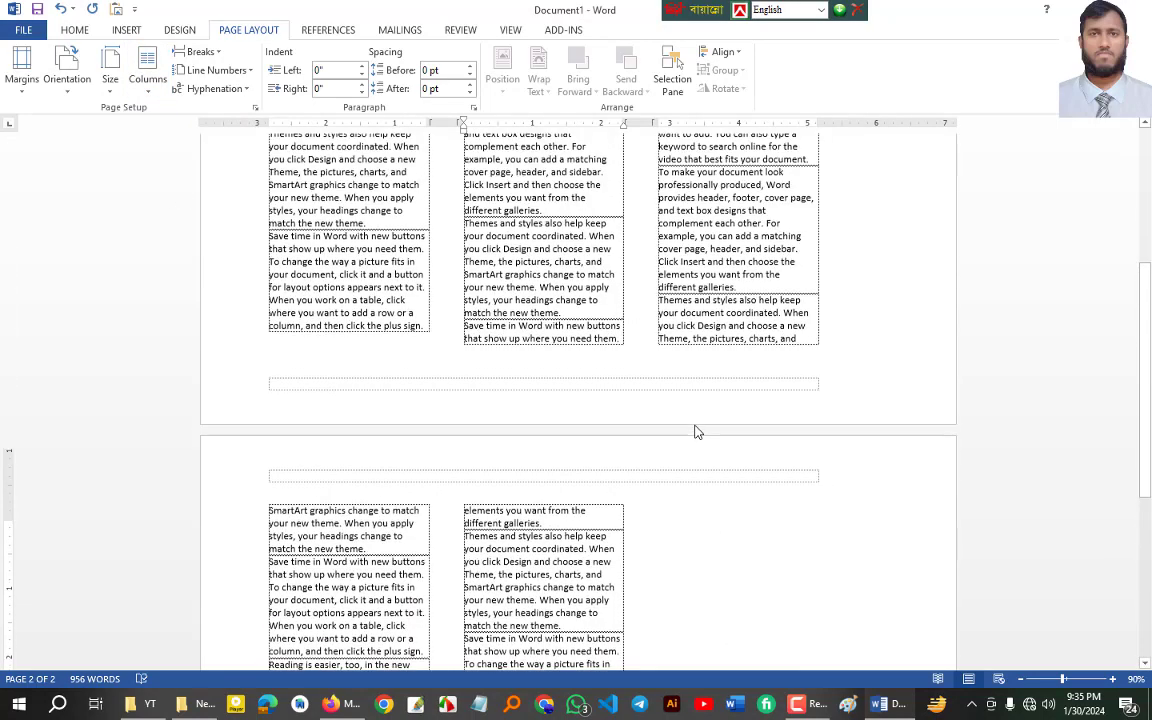
{"action": "scroll", "coordinate": [697, 423], "scroll_direction": "up", "scroll_amount": 1}
{"action": "left_click", "coordinate": [148, 80]}
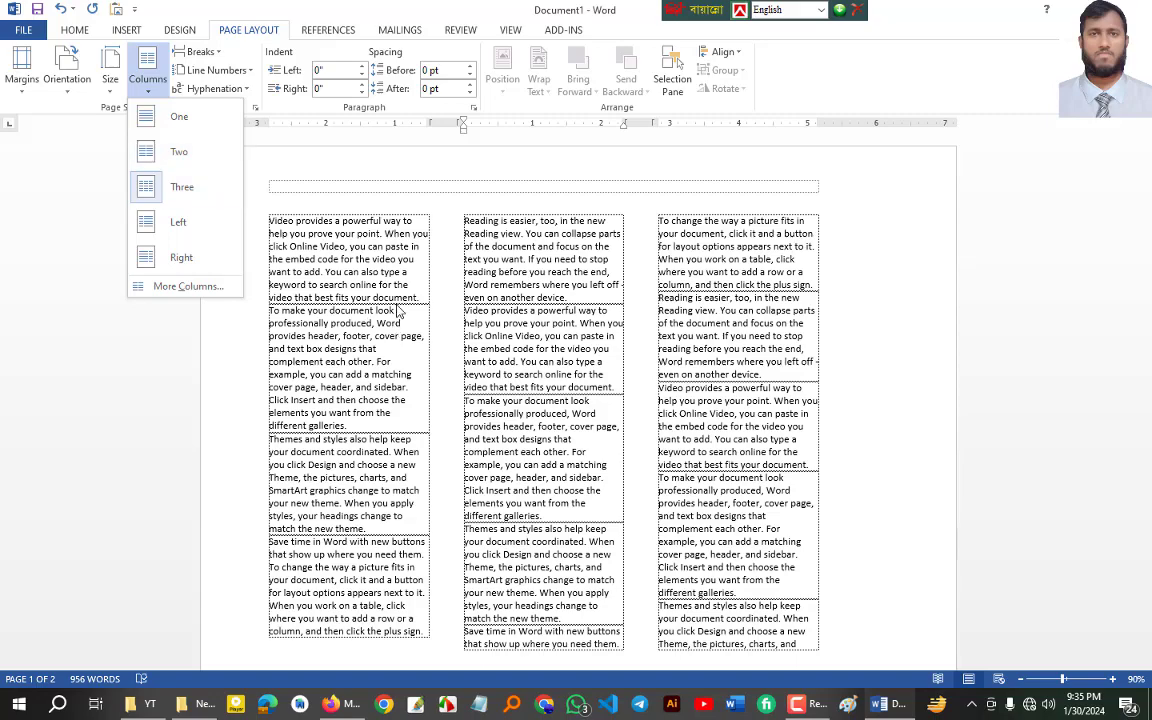
{"action": "left_click", "coordinate": [432, 372]}
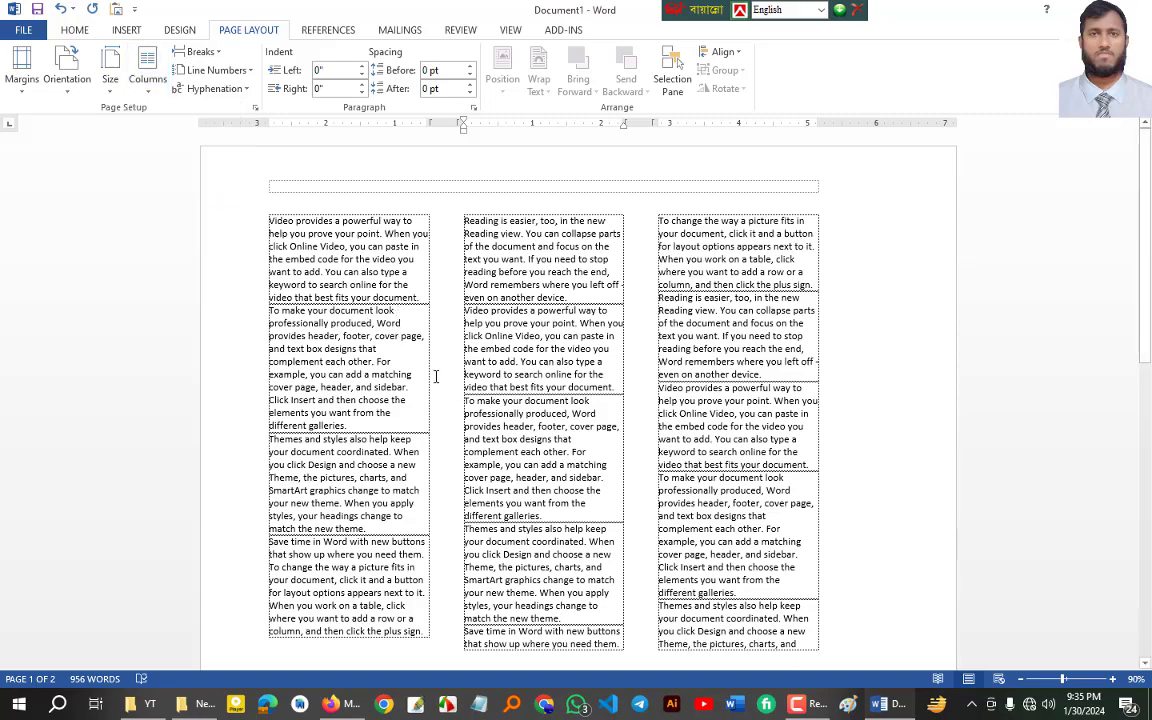
Undo the column layouts and the pasted copies back to the original text in a single column.
{"action": "key", "text": "ctrl+z"}
{"action": "key", "text": "ctrl+z"}
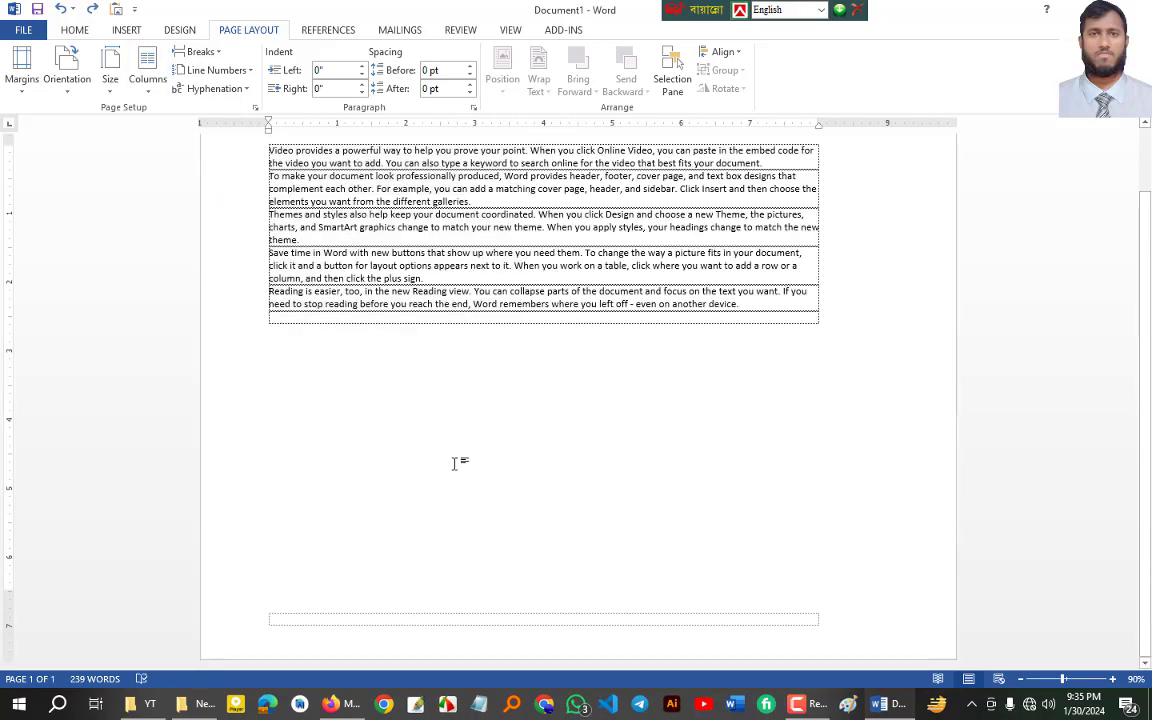
{"action": "key", "text": "ctrl+z"}
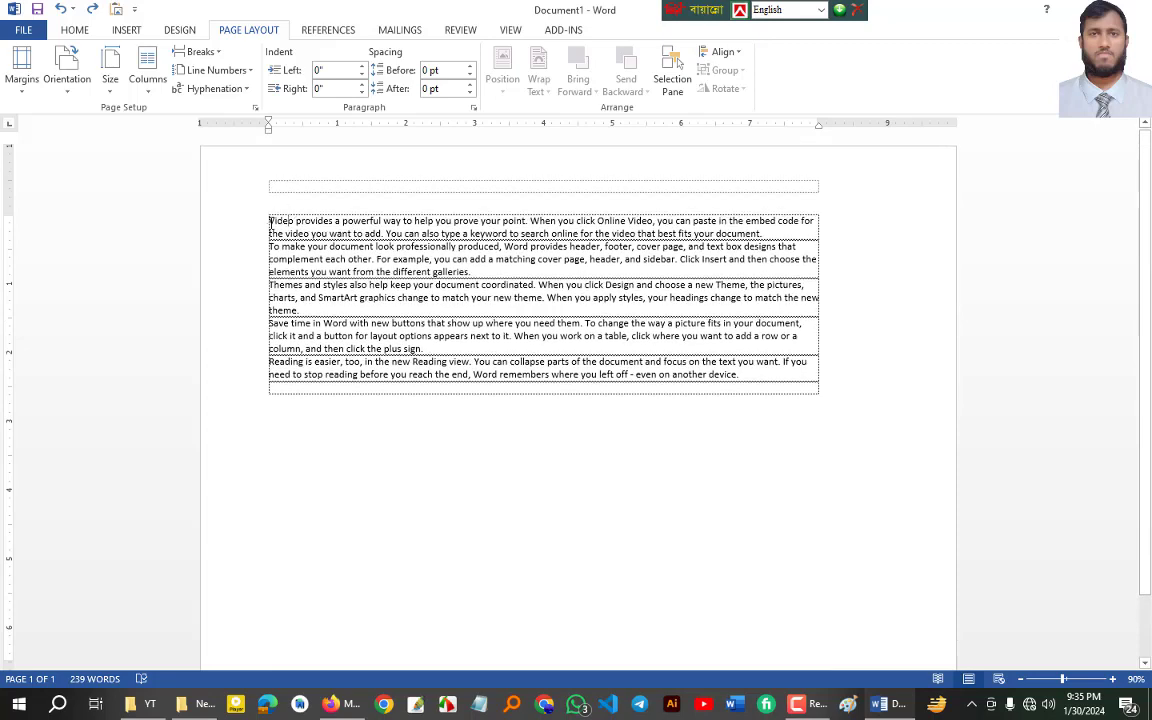
Insert three blank lines above the first paragraph.
{"action": "key", "text": "ctrl+z"}
{"action": "key", "text": "ctrl+z"}
{"action": "key", "text": "ctrl+z"}
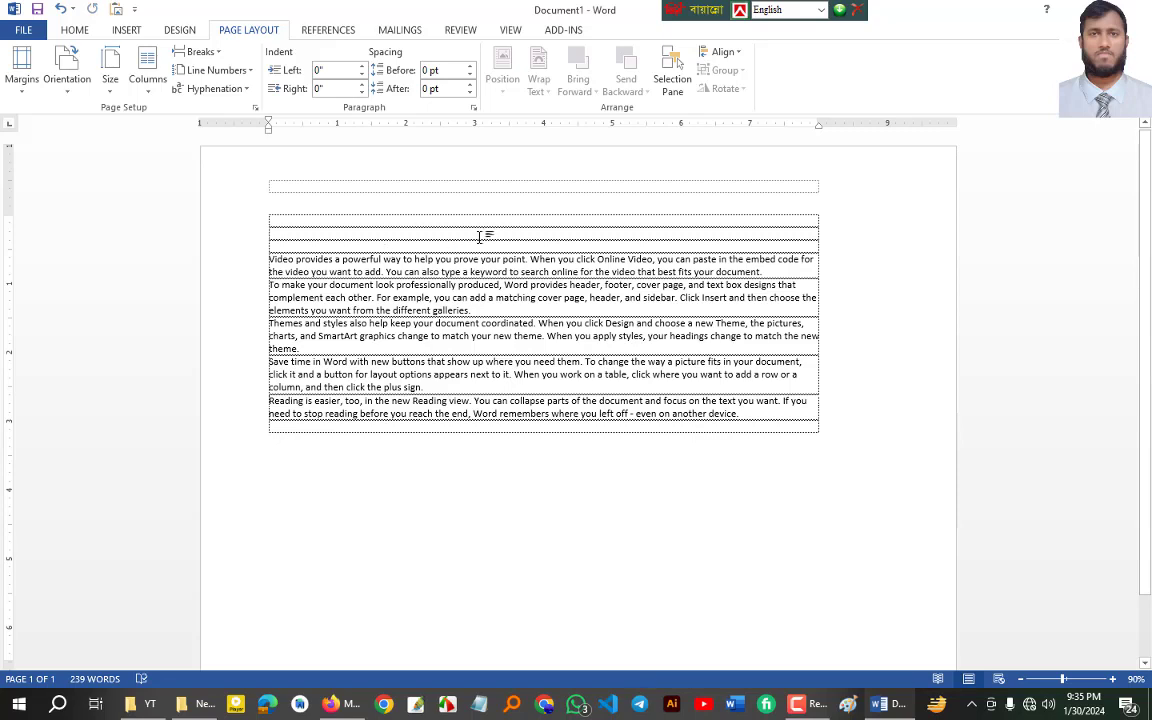
Apply the two-column preset from this point forward, leaving the first blank line in a single full-width column.
{"action": "left_click", "coordinate": [147, 88]}
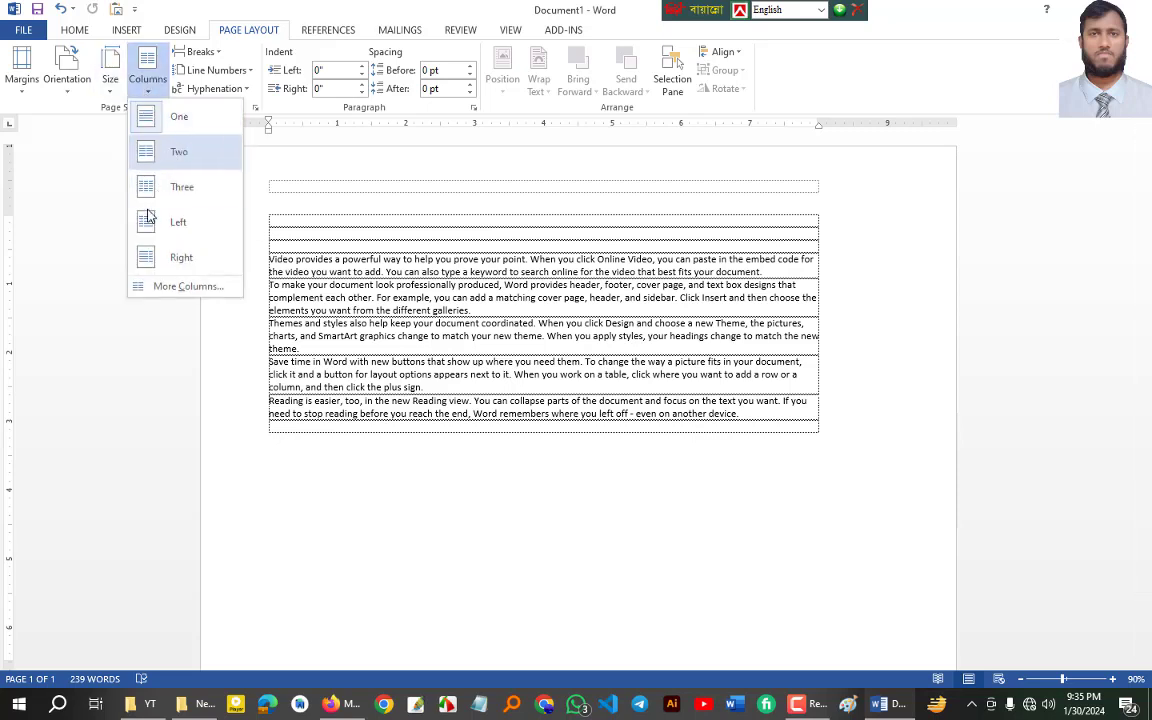
{"action": "left_click", "coordinate": [168, 286]}
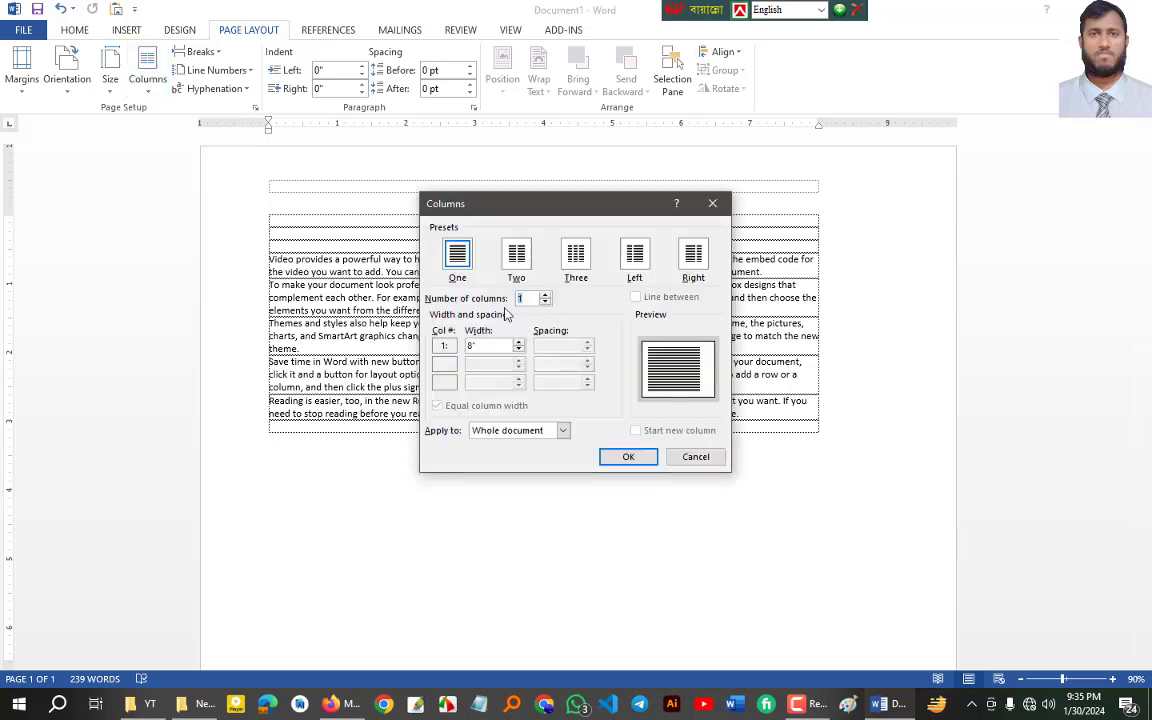
{"action": "left_click", "coordinate": [516, 254]}
{"action": "left_click", "coordinate": [563, 430]}
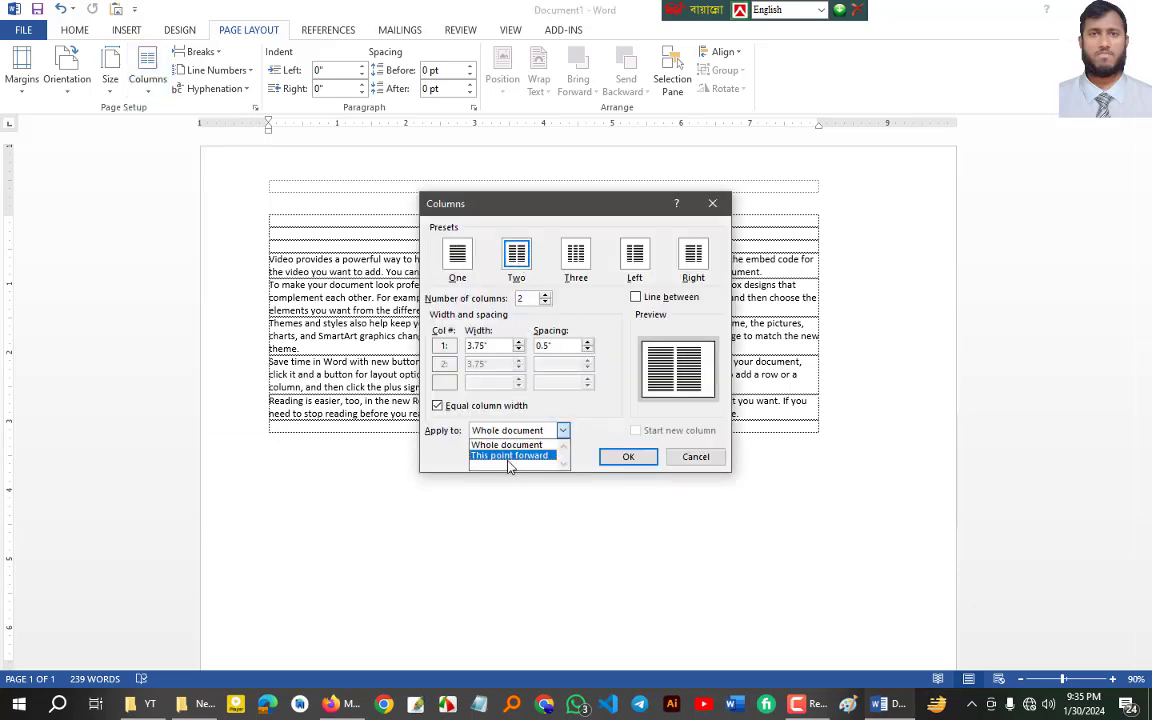
{"action": "left_click", "coordinate": [512, 456]}
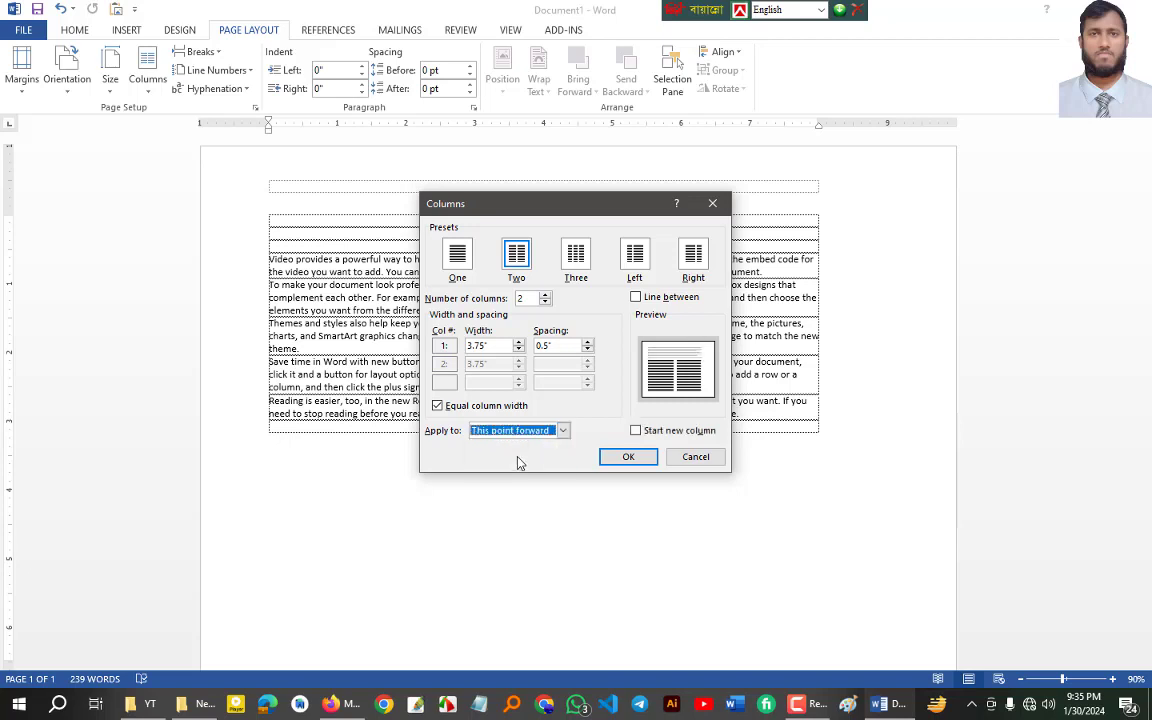
{"action": "left_click", "coordinate": [627, 459]}
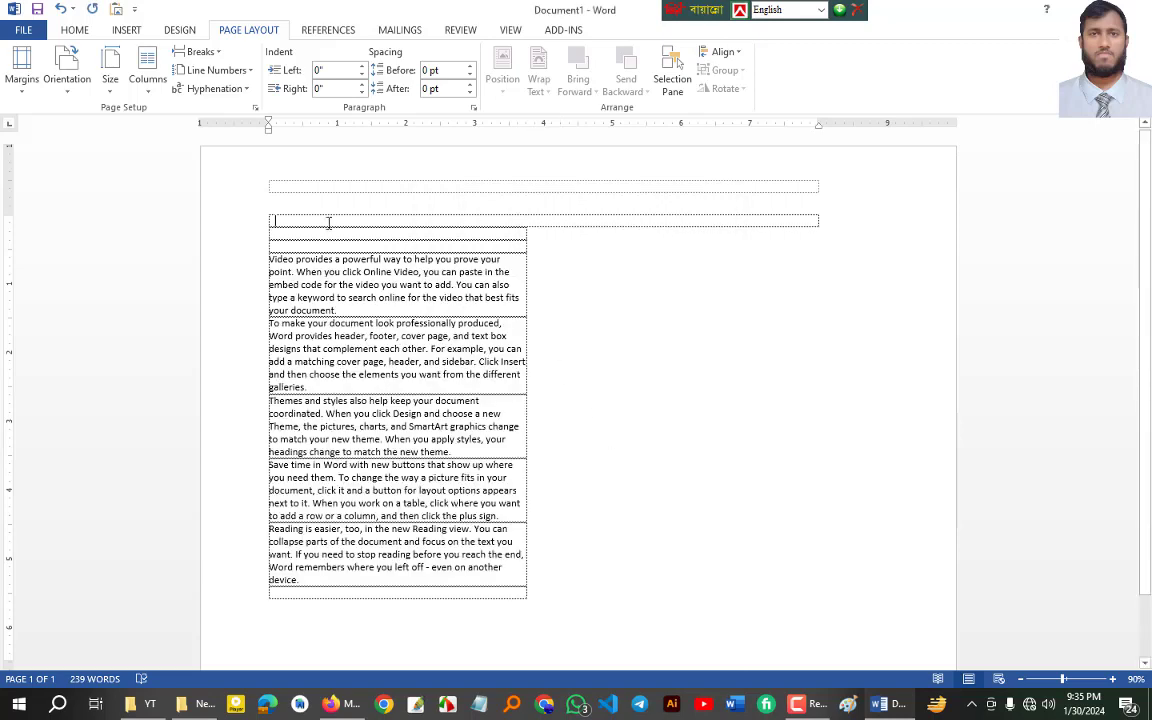
Add a new line of random filler text in the full-width section above the two columns.
{"action": "key", "text": "Return"}
{"action": "type", "text": "xcvxvxcvcxvcx xcvbc bby nbbvnbvnmbnb"}
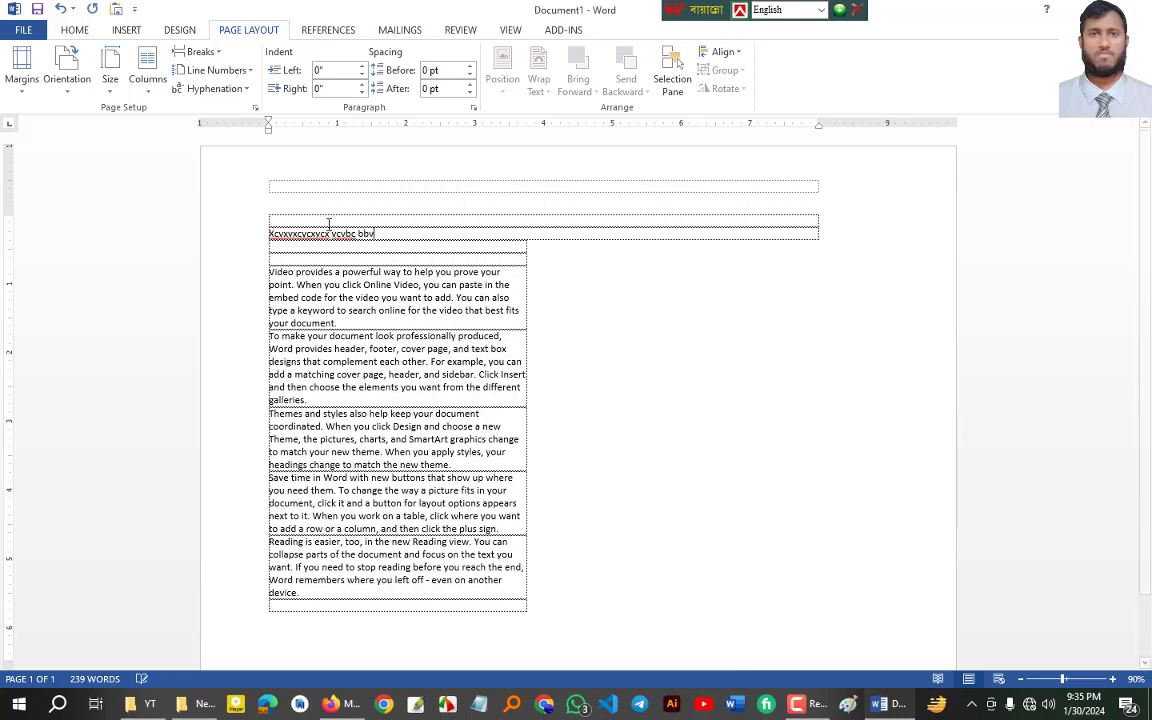
{"action": "type", "text": ",mn,mn..,/n"}
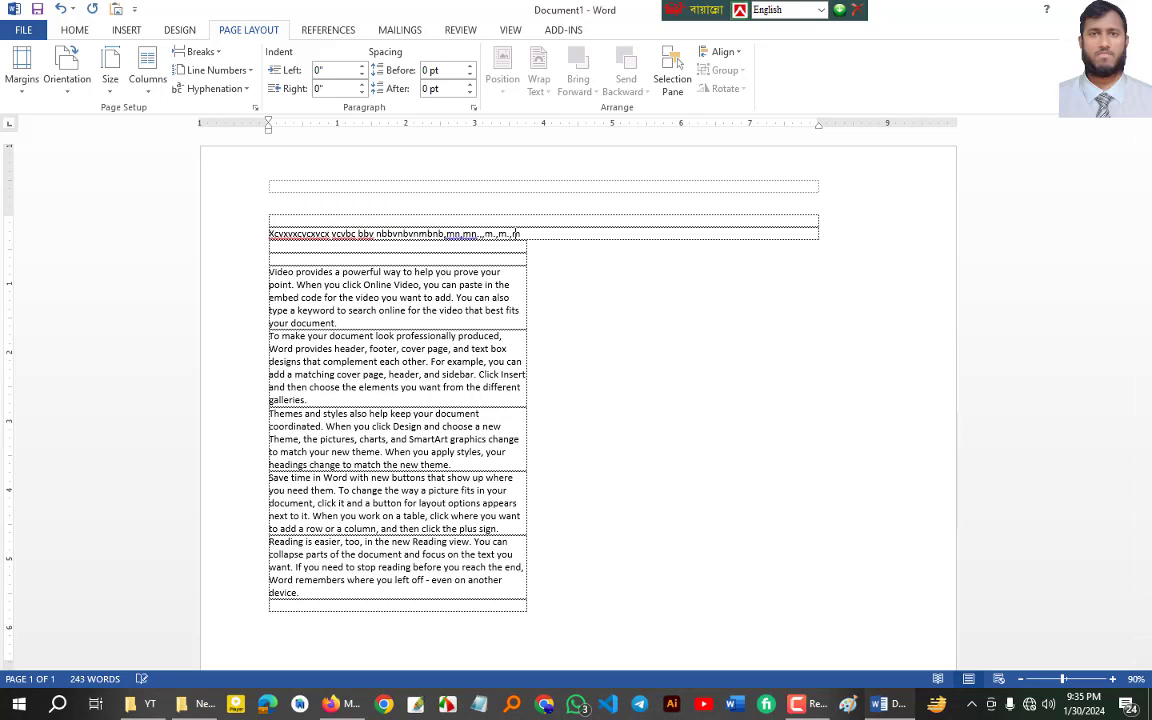
{"action": "type", "text": "..m..m..?><?>,.nbcgfdyhtghjfghg"}
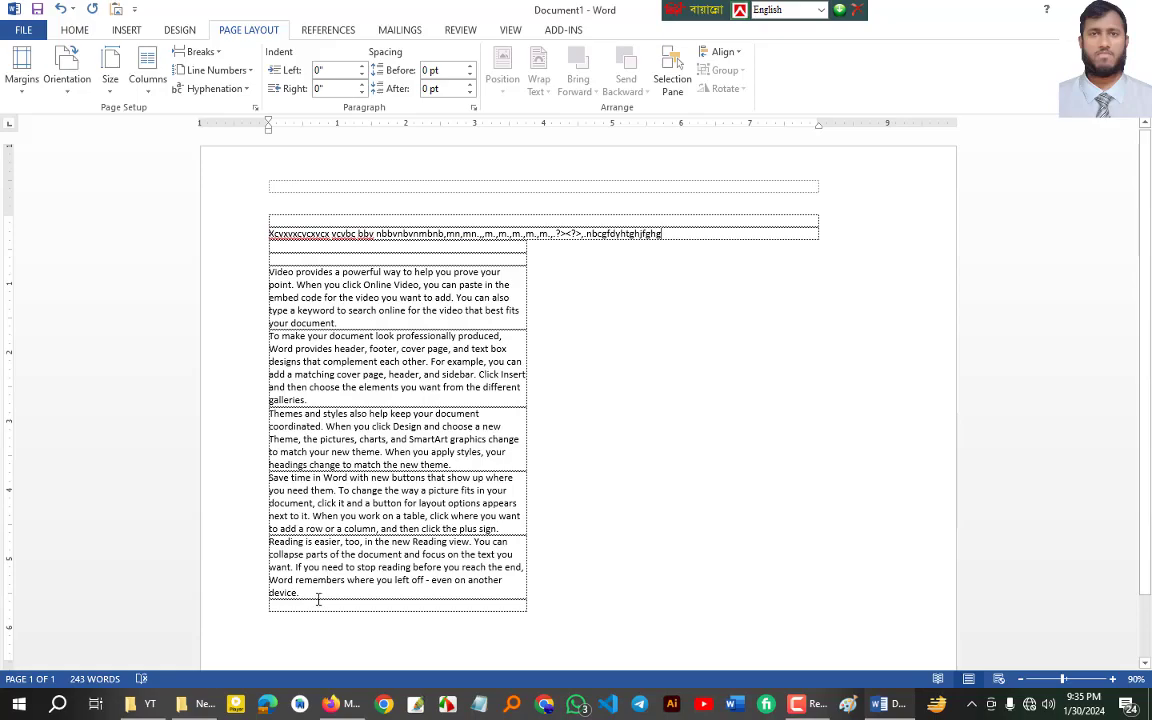
Copy the five sample paragraphs and paste them three times over the selection to fill both columns.
{"action": "left_click_drag", "start_coordinate": [318, 599], "coordinate": [256, 279]}
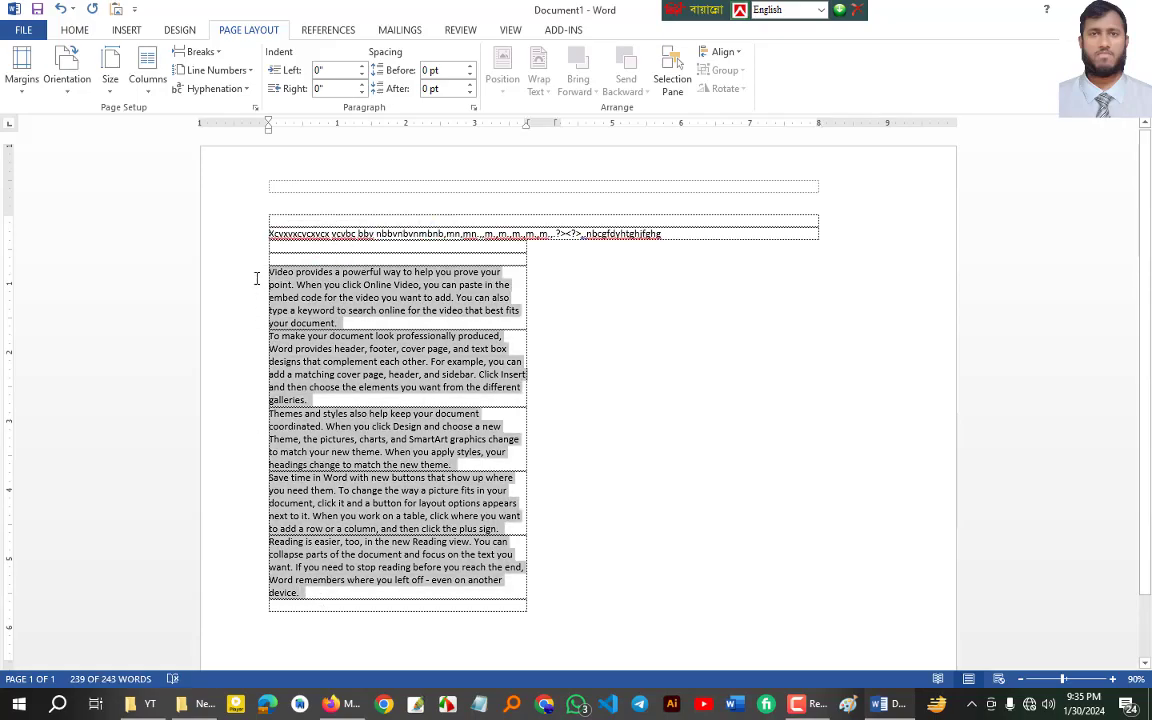
{"action": "key", "text": "ctrl+c"}
{"action": "key", "text": "ctrl+v"}
{"action": "key", "text": "ctrl+v"}
{"action": "key", "text": "ctrl+v"}
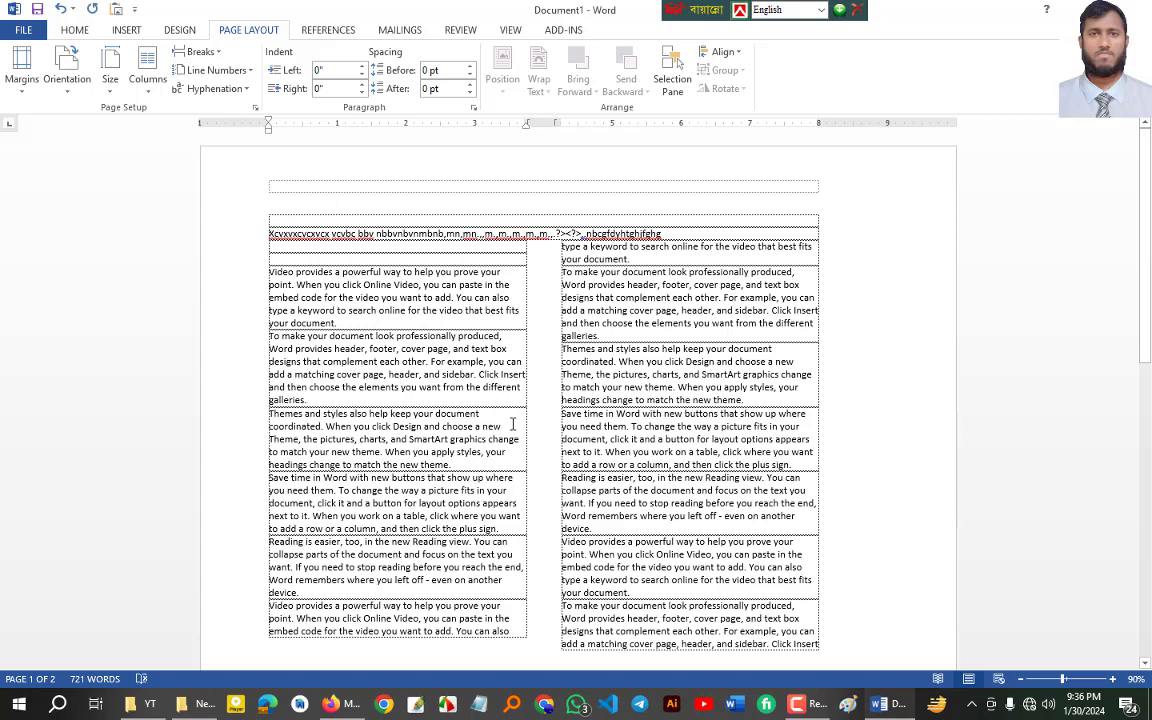
Turn off showing text boundaries in the advanced Word options.
{"action": "left_click", "coordinate": [23, 29]}
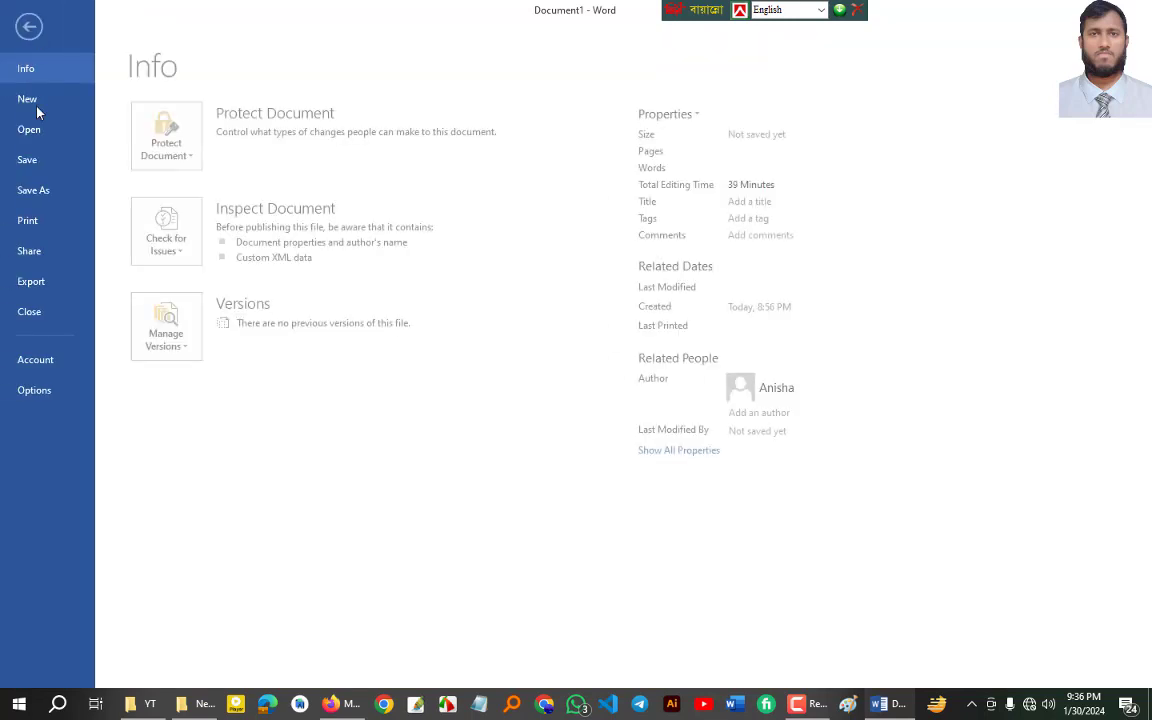
{"action": "left_click", "coordinate": [40, 390]}
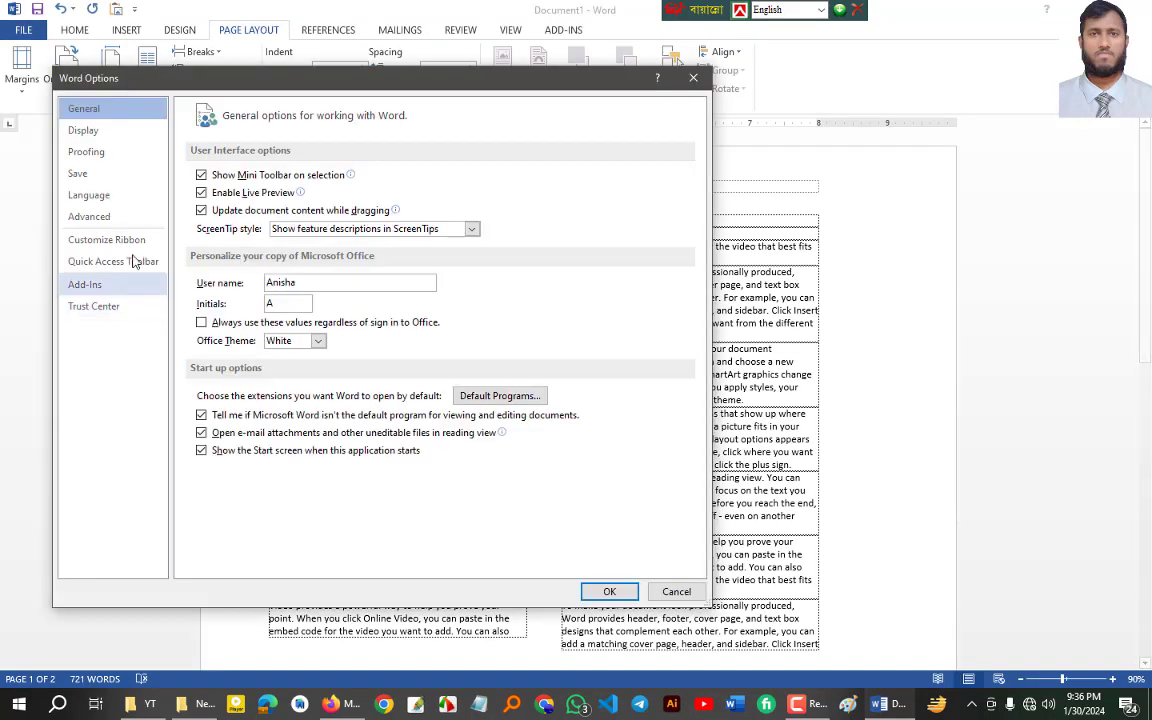
{"action": "left_click", "coordinate": [110, 218]}
{"action": "left_click_drag", "start_coordinate": [698, 160], "coordinate": [699, 303]}
{"action": "left_click", "coordinate": [292, 301]}
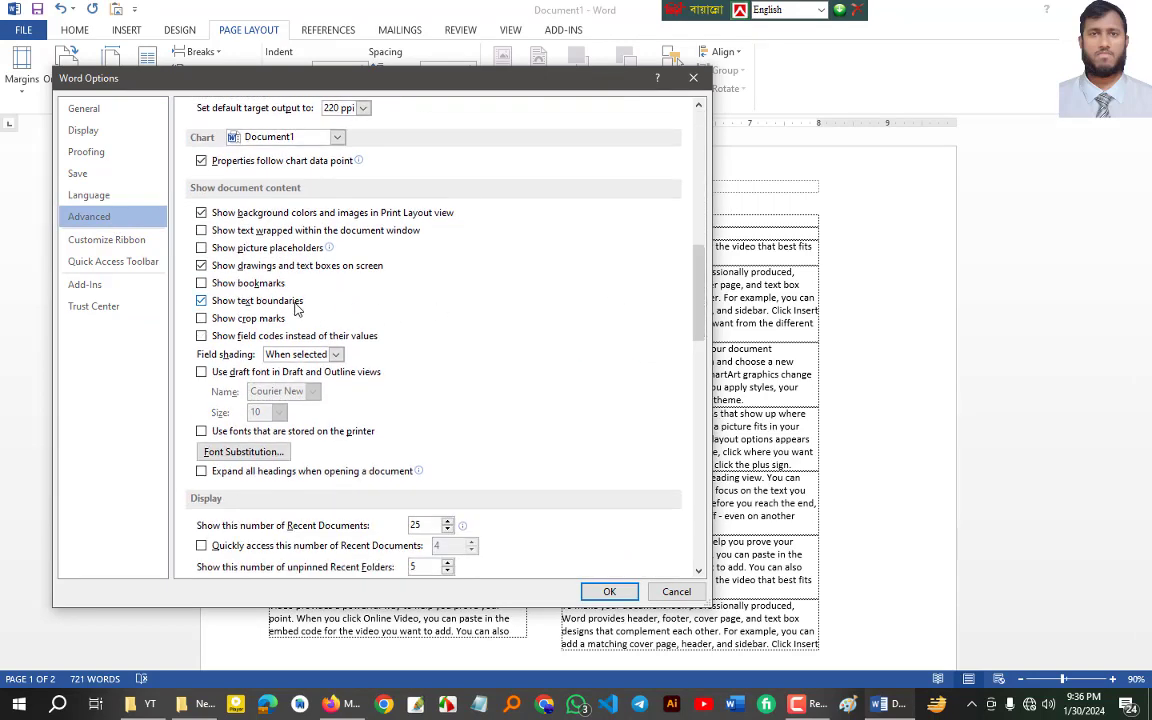
{"action": "left_click", "coordinate": [608, 592]}
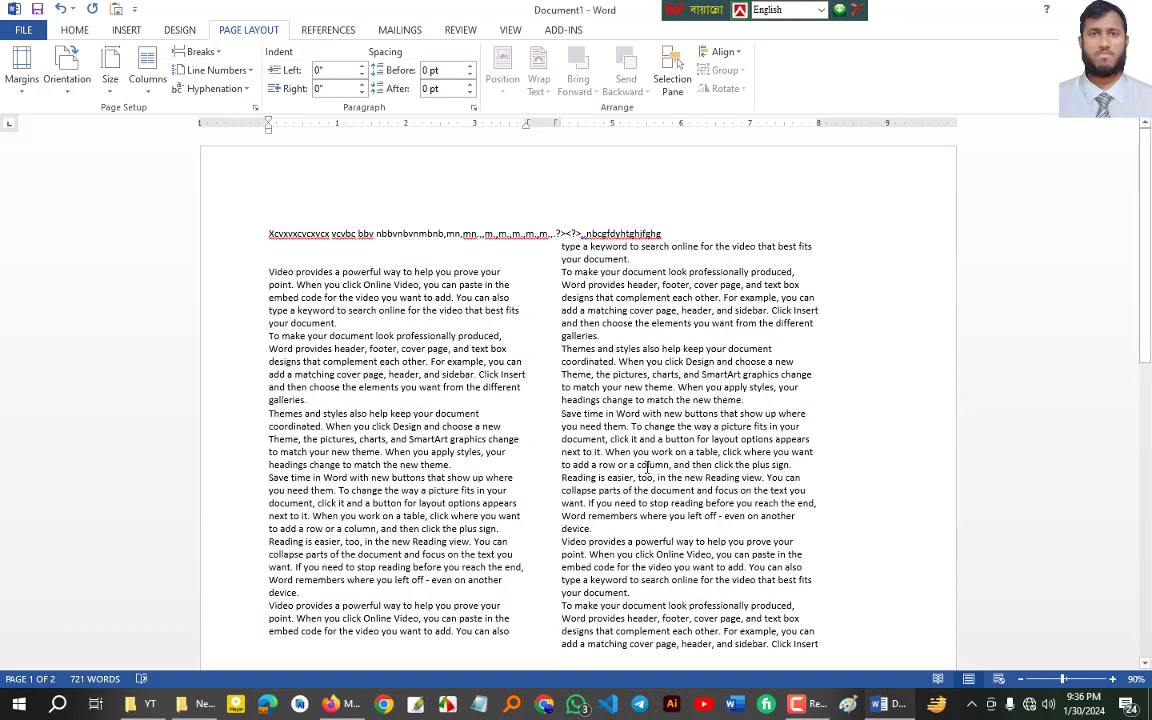
Return the sample text below the filler line to a single column and check the page from its start.
{"action": "left_click", "coordinate": [147, 98]}
{"action": "left_click", "coordinate": [175, 118]}
{"action": "scroll", "coordinate": [564, 531], "scroll_direction": "up", "scroll_amount": 2}
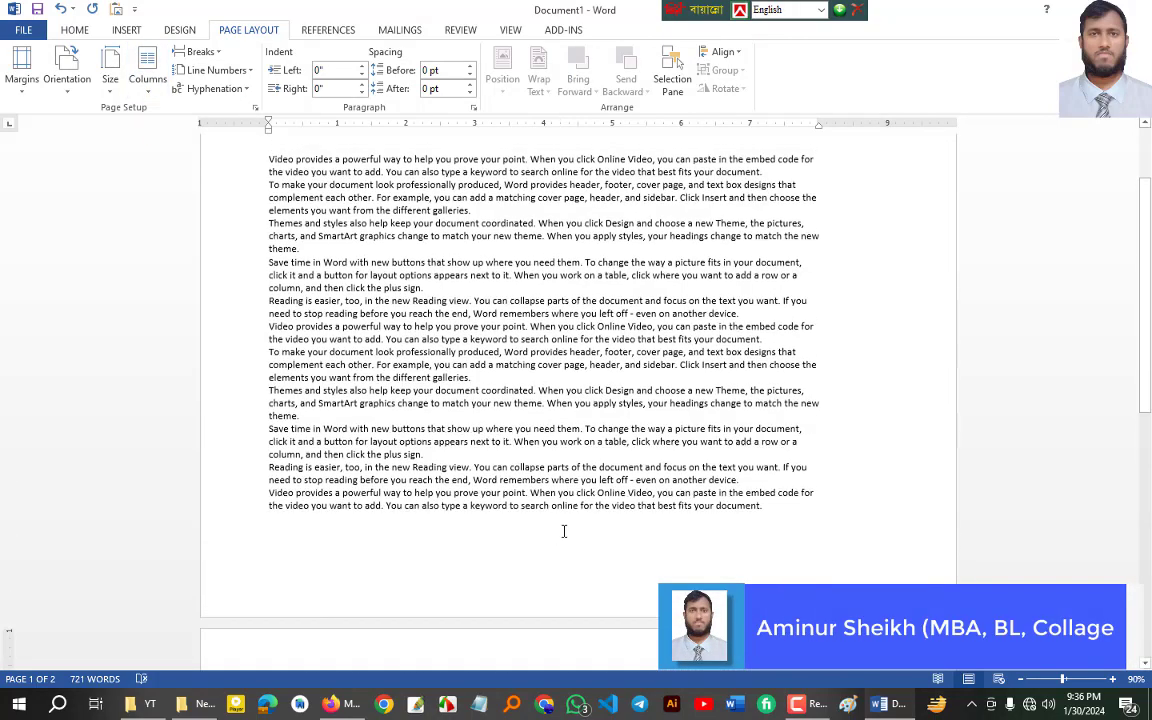
{"action": "scroll", "coordinate": [564, 531], "scroll_direction": "up", "scroll_amount": 3}
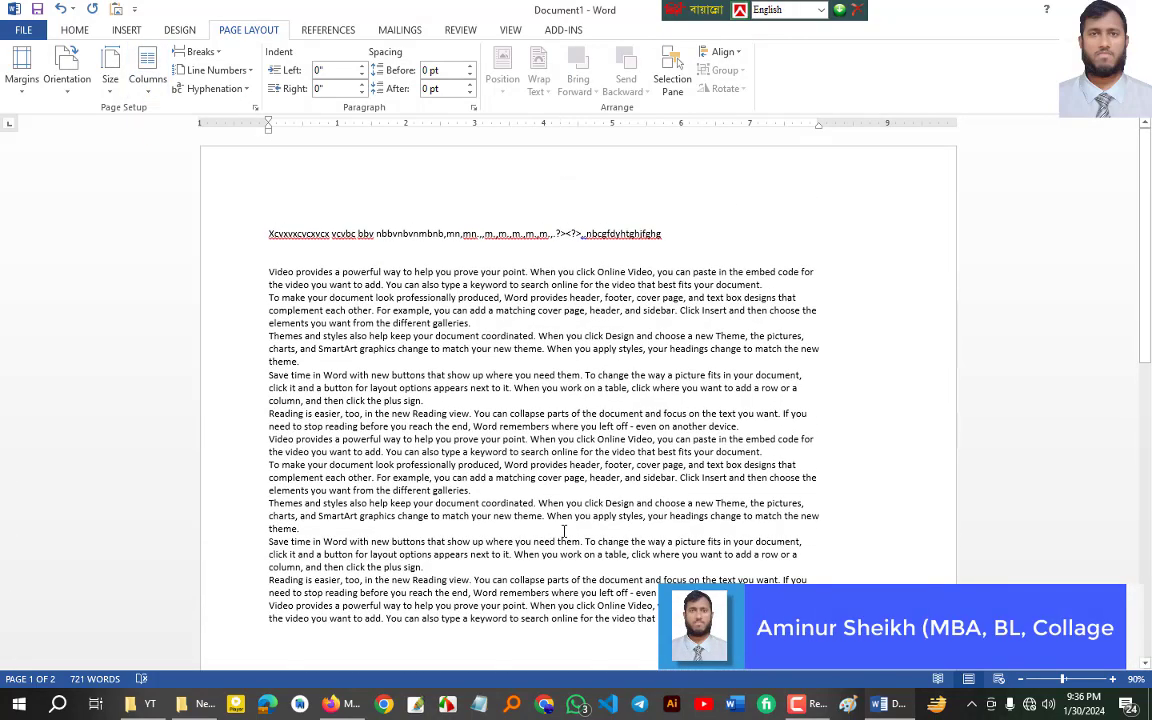
Delete all the document text and insert a page break in the empty document.
{"action": "left_click", "coordinate": [198, 51]}
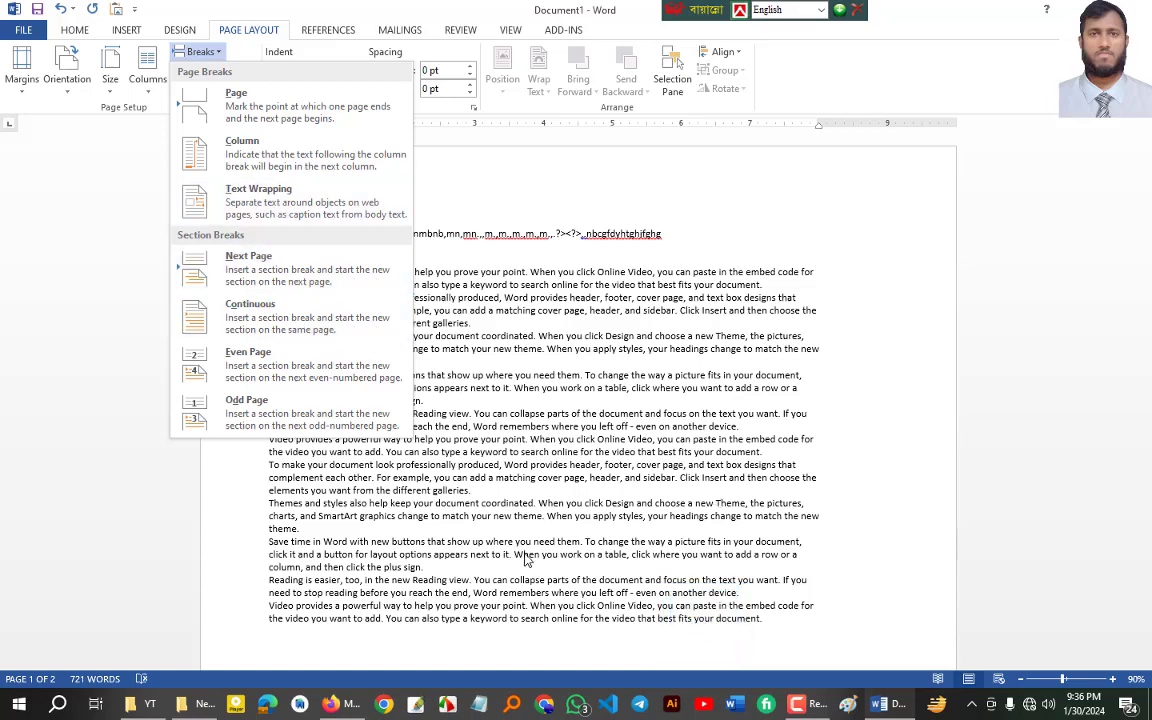
{"action": "left_click", "coordinate": [584, 560]}
{"action": "key", "text": "ctrl+a"}
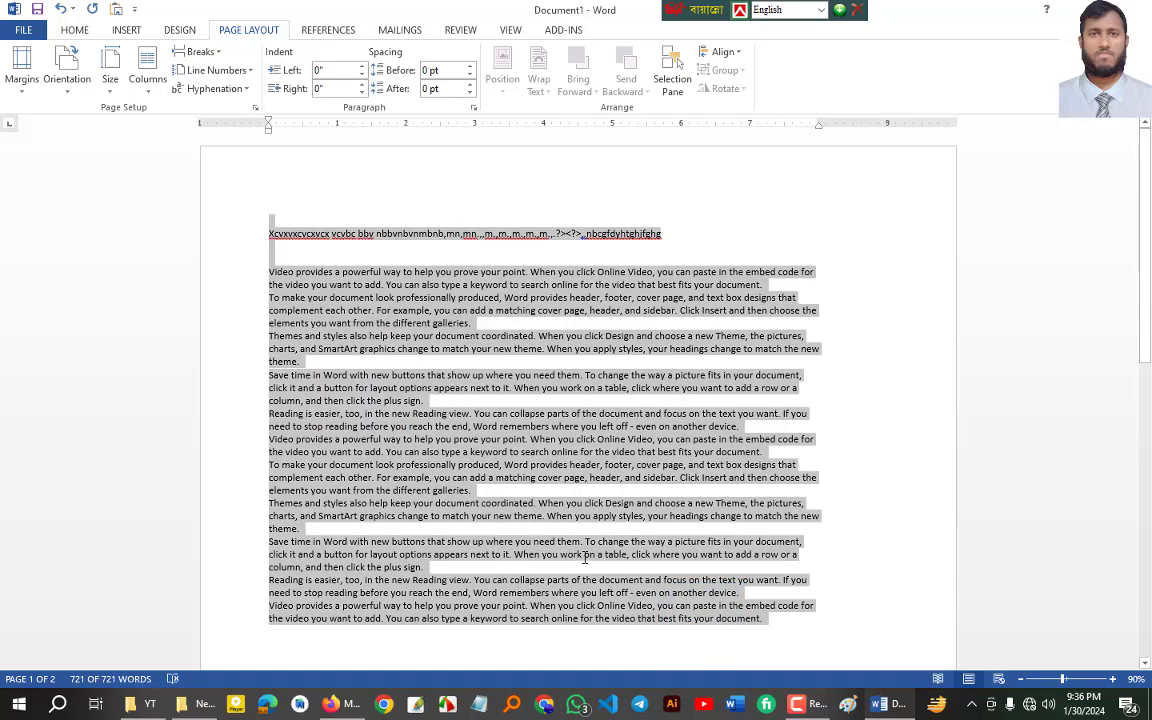
{"action": "key", "text": "BackSpace"}
{"action": "left_click", "coordinate": [200, 51]}
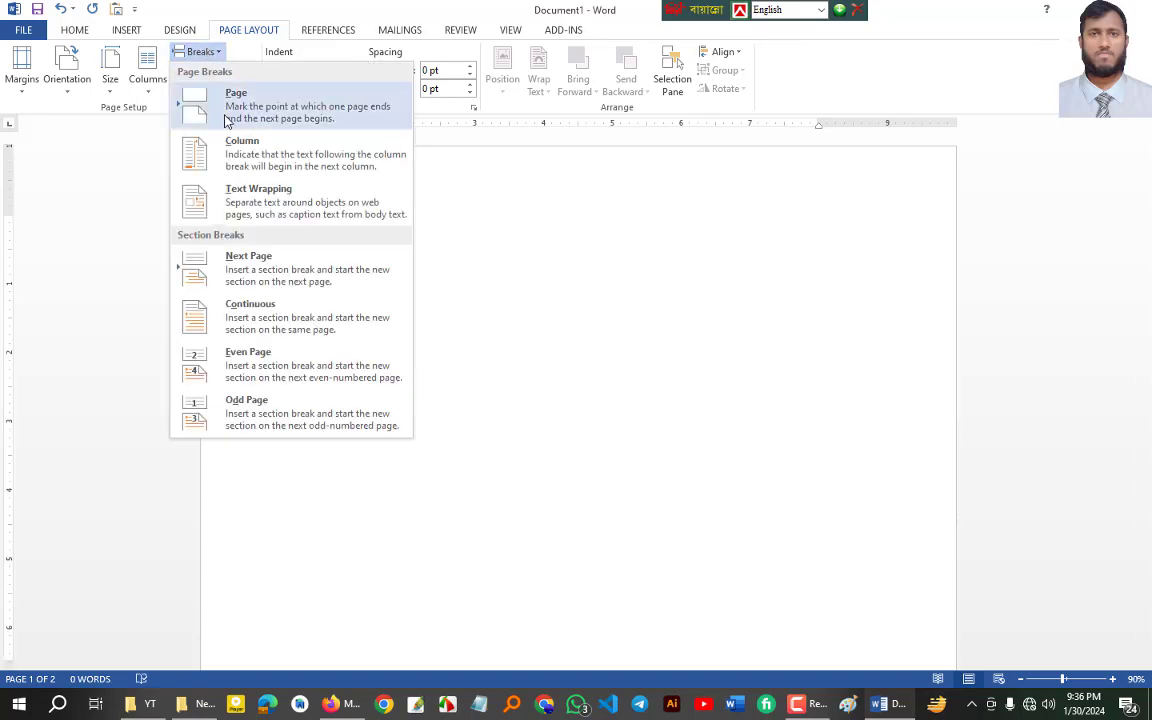
{"action": "left_click", "coordinate": [228, 118]}
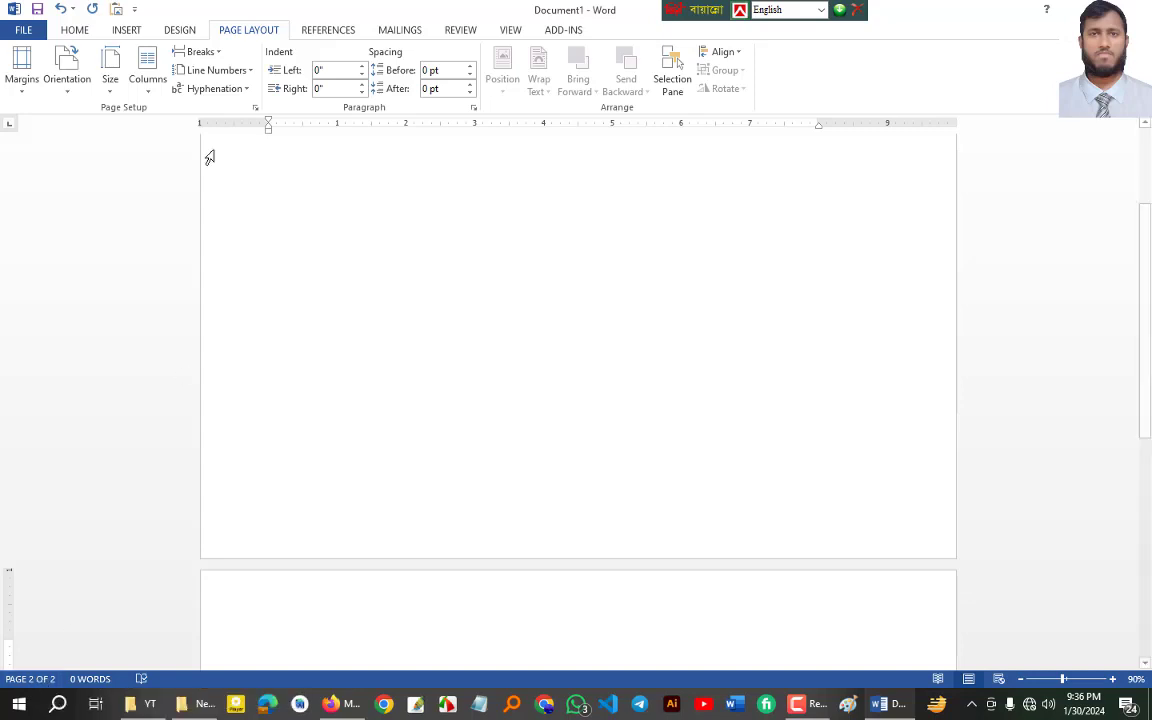
Undo the page break and the deletion to restore the document text.
{"action": "left_click", "coordinate": [193, 51]}
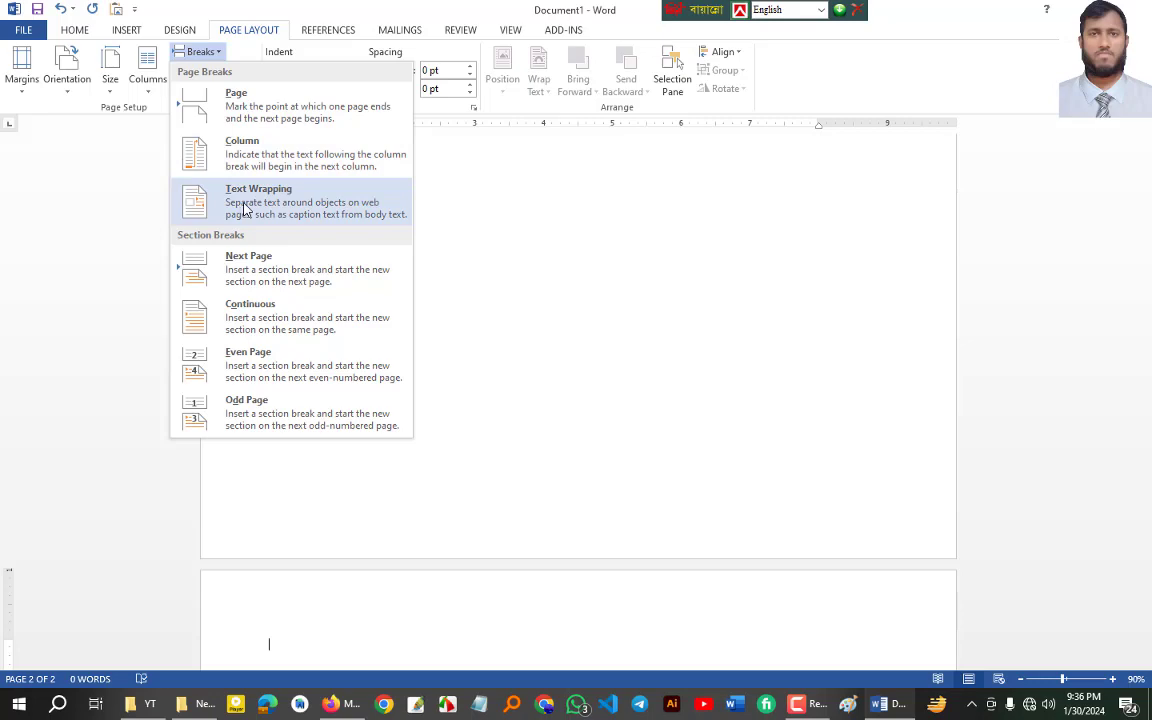
{"action": "left_click", "coordinate": [331, 230]}
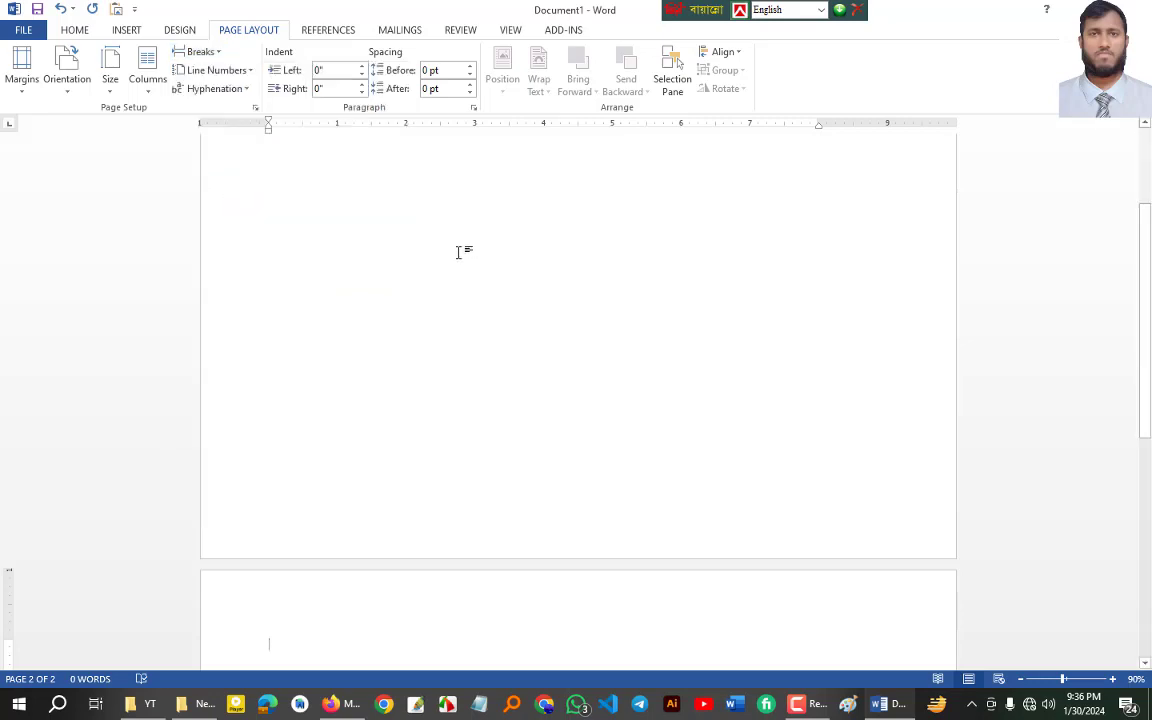
{"action": "scroll", "coordinate": [465, 249], "scroll_direction": "down", "scroll_amount": 5}
{"action": "key", "text": "ctrl+a"}
Insert a text-wrapping break inside the word "document" in the second paragraph and undo it.
{"action": "left_click", "coordinate": [332, 227]}
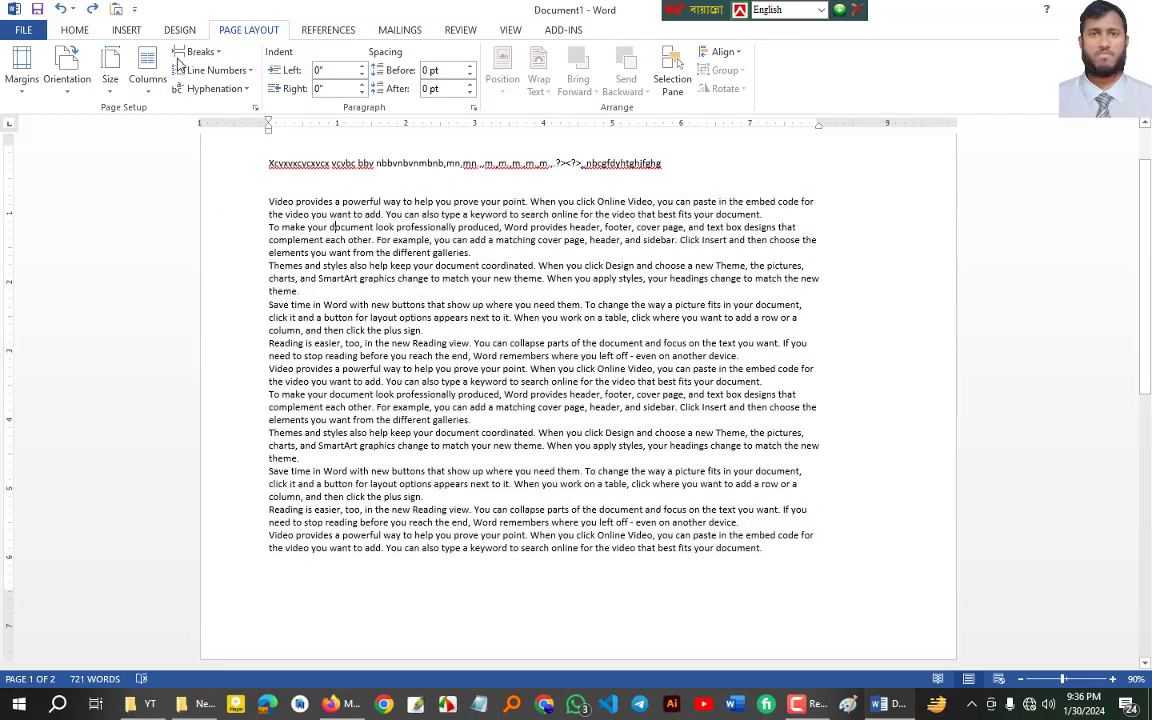
{"action": "left_click", "coordinate": [203, 52]}
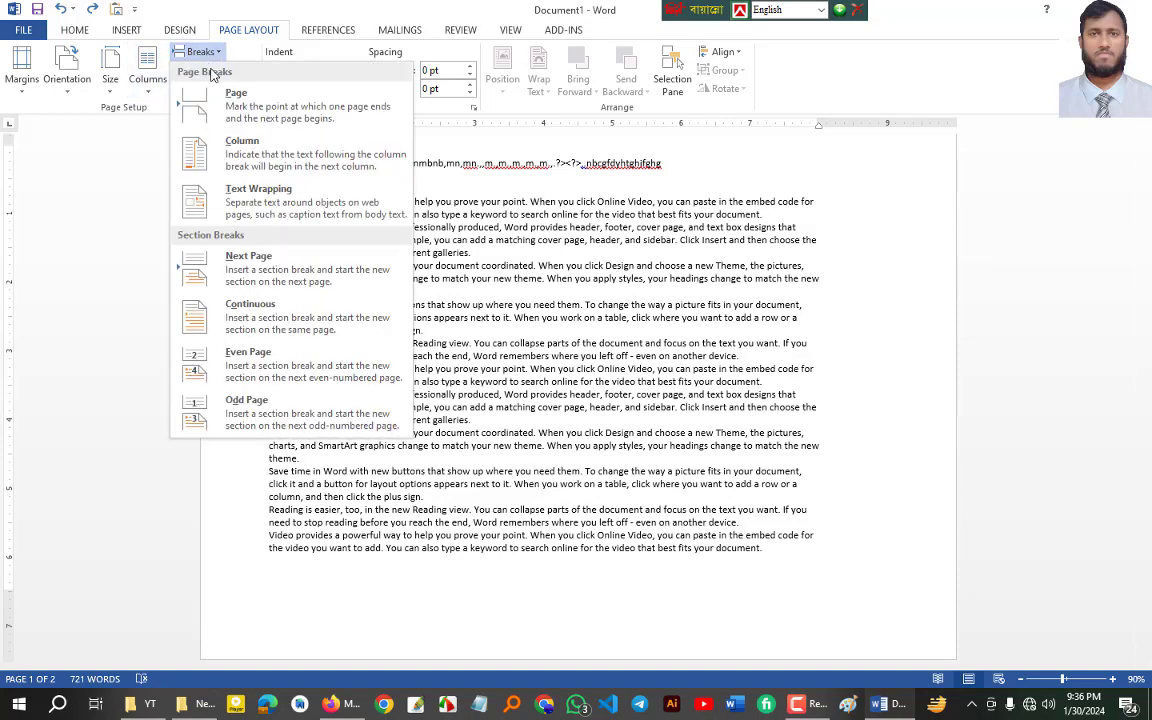
{"action": "left_click", "coordinate": [210, 200]}
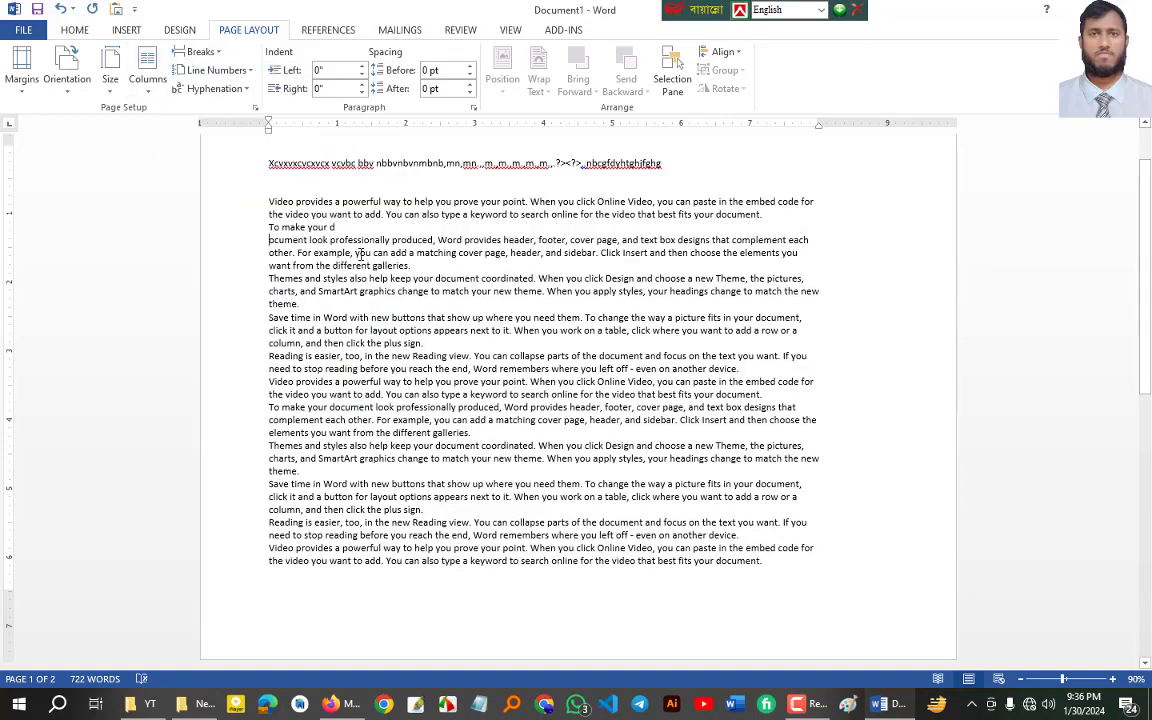
{"action": "key", "text": "ctrl+z"}
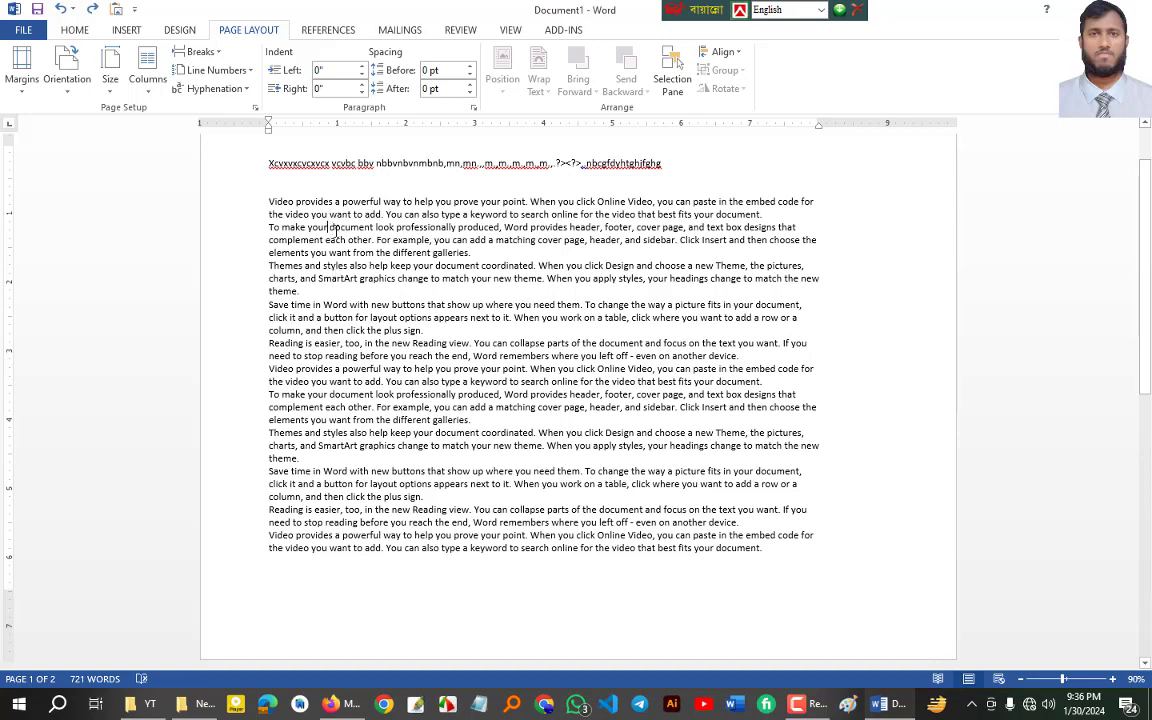
Insert a text-wrapping break right after "To make your" in the second paragraph.
{"action": "left_click", "coordinate": [199, 51]}
{"action": "left_click", "coordinate": [454, 255]}
{"action": "left_click", "coordinate": [199, 51]}
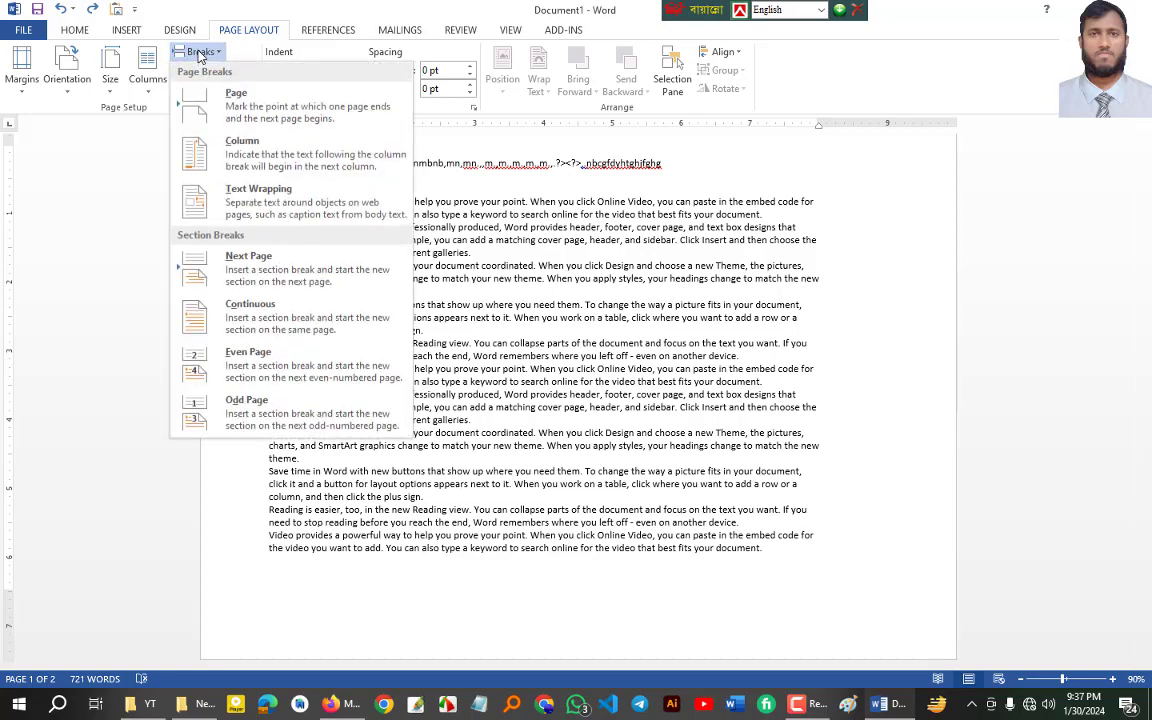
{"action": "left_click", "coordinate": [245, 205]}
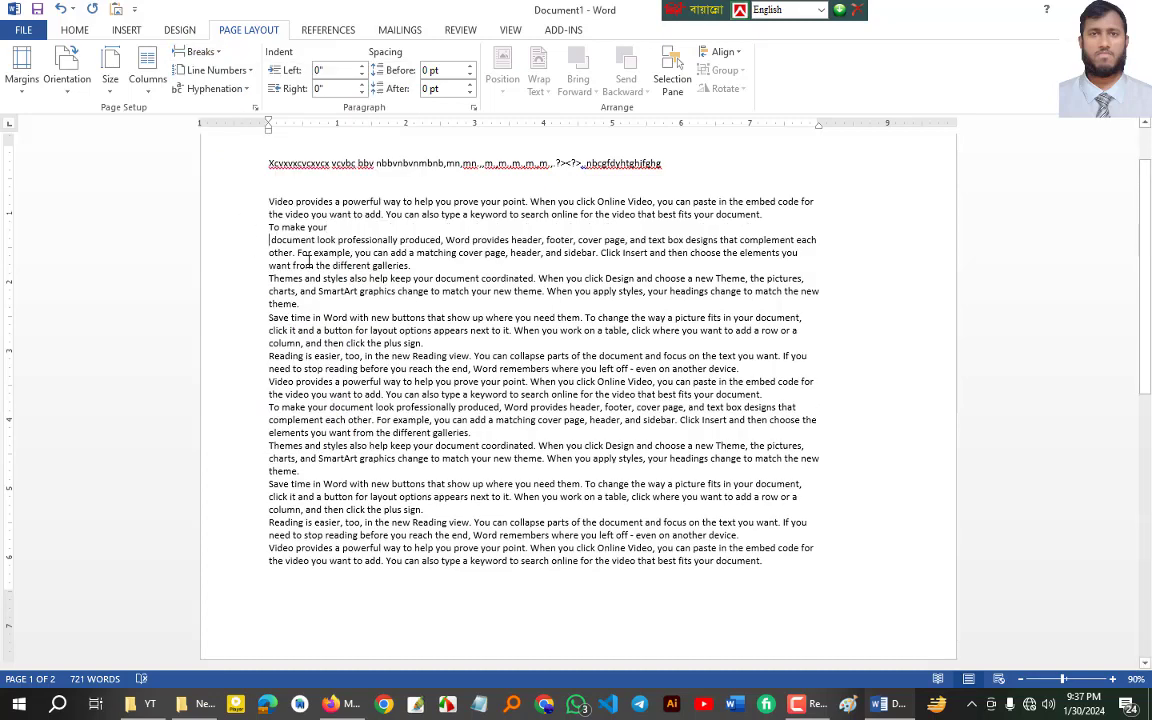
Try a next-page section break before "document look professionally produced", check the resulting pages, and undo it.
{"action": "left_click", "coordinate": [219, 55]}
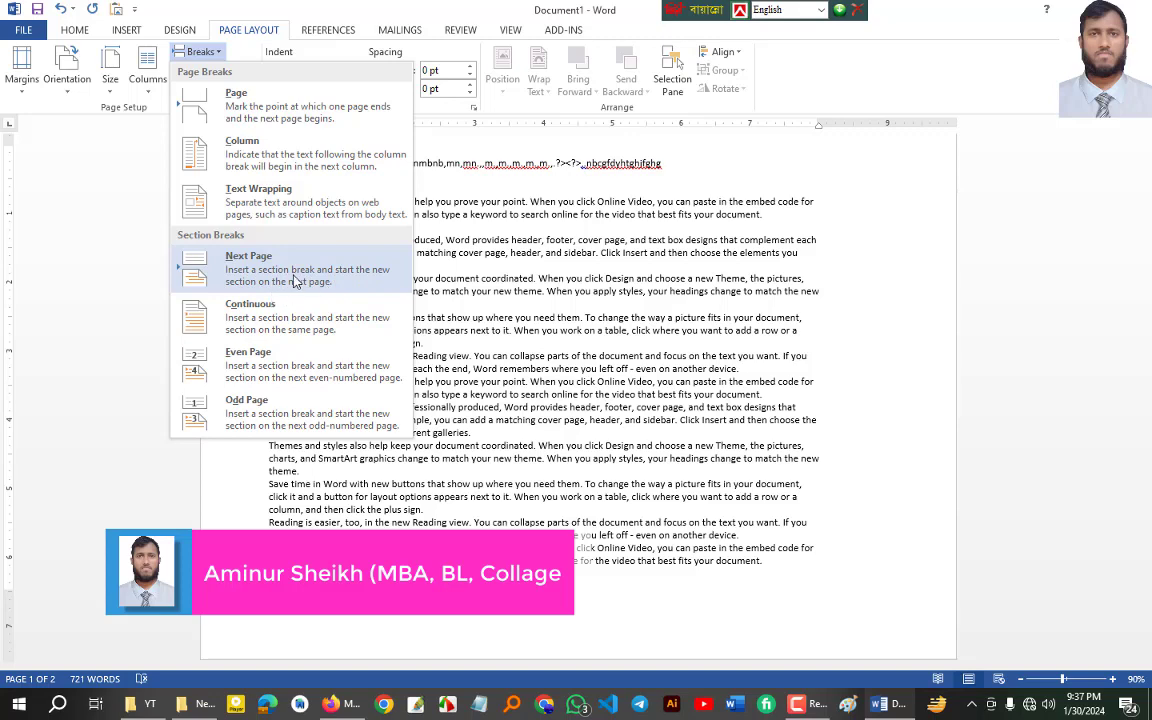
{"action": "left_click", "coordinate": [200, 51]}
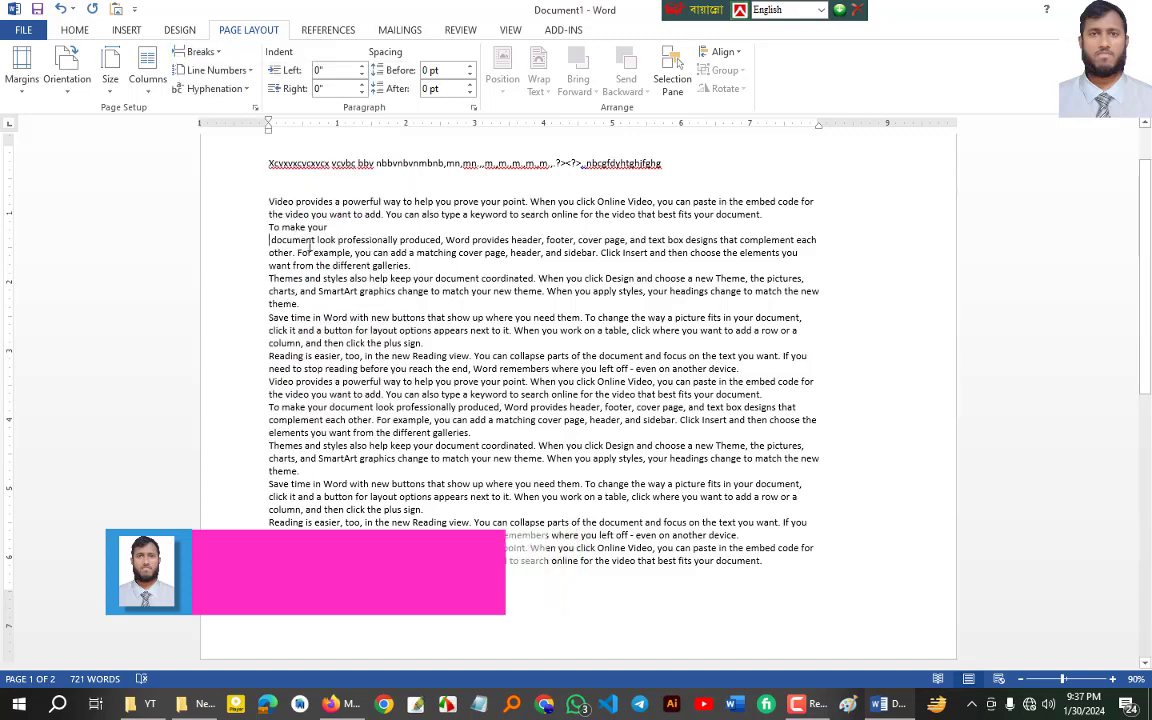
{"action": "left_click", "coordinate": [200, 51]}
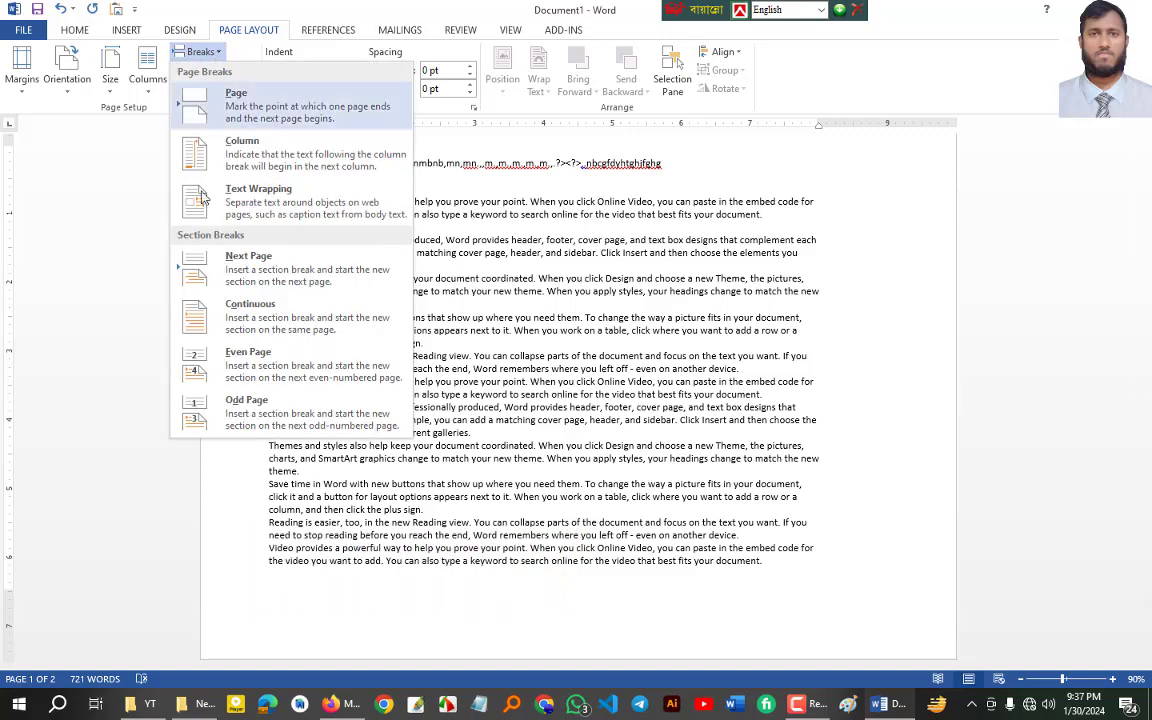
{"action": "left_click", "coordinate": [220, 275]}
{"action": "scroll", "coordinate": [429, 494], "scroll_direction": "down", "scroll_amount": 5}
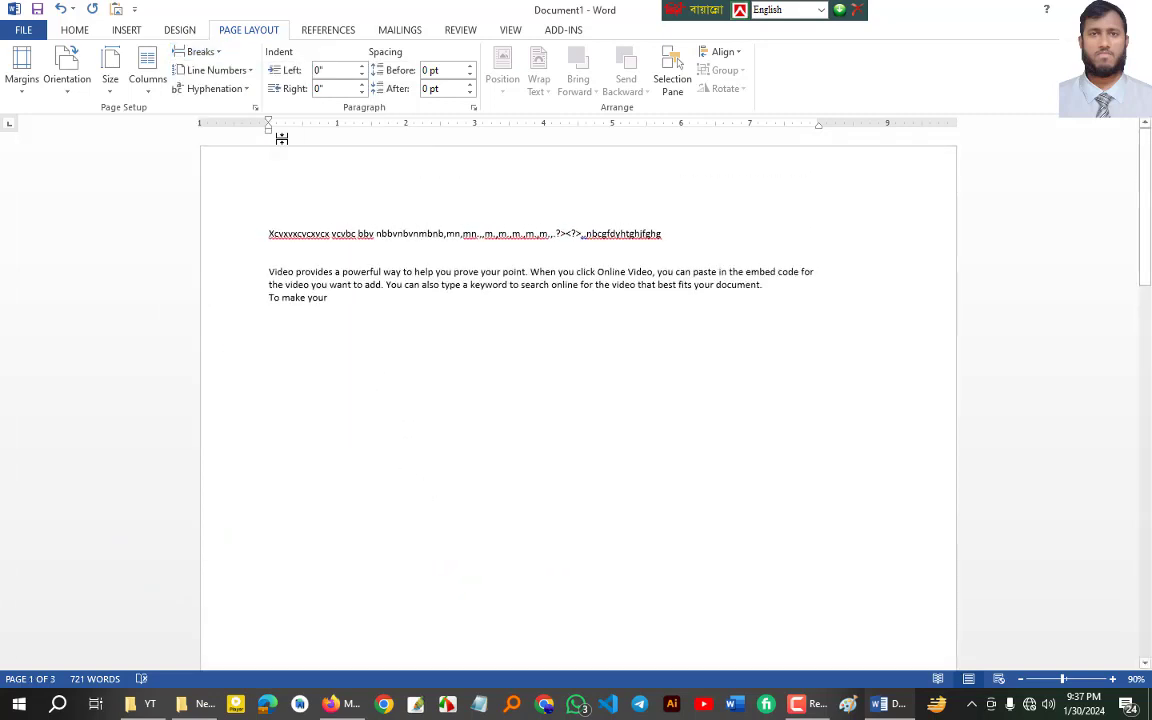
{"action": "key", "text": "ctrl+z"}
Insert a continuous section break before "document look professionally produced".
{"action": "left_click", "coordinate": [200, 51]}
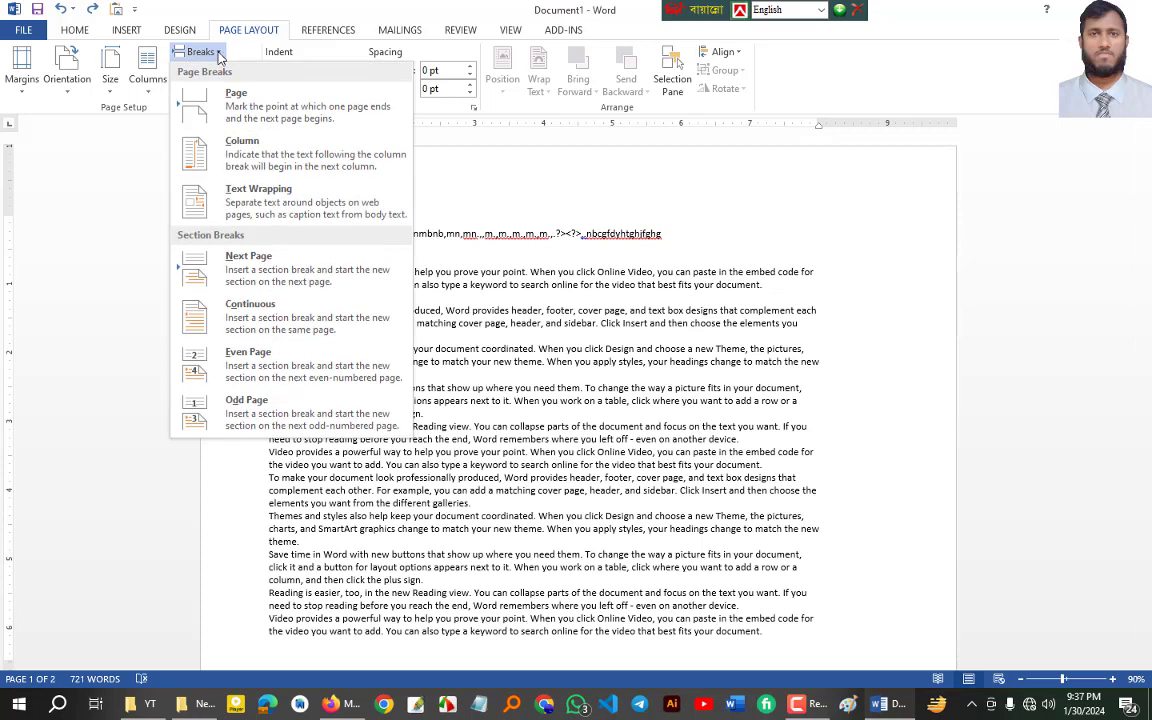
{"action": "left_click", "coordinate": [295, 342]}
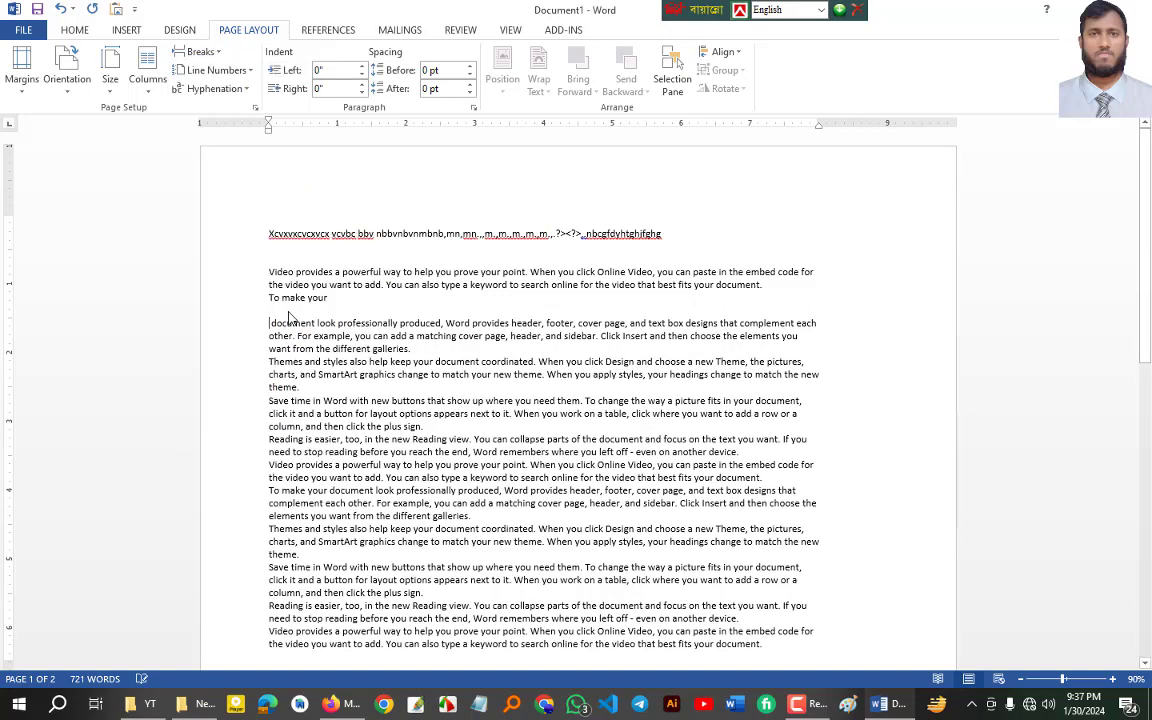
Try two continuous section breaks before "document look professionally produced" and undo both of them.
{"action": "left_click", "coordinate": [217, 57]}
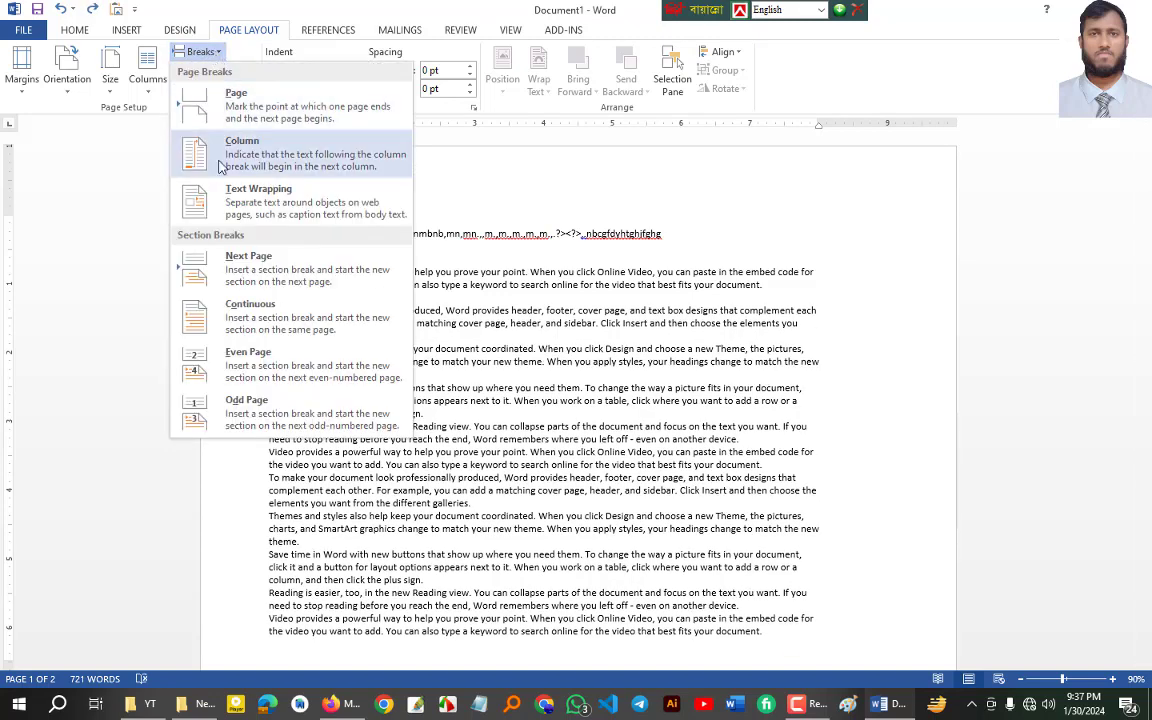
{"action": "left_click", "coordinate": [241, 330]}
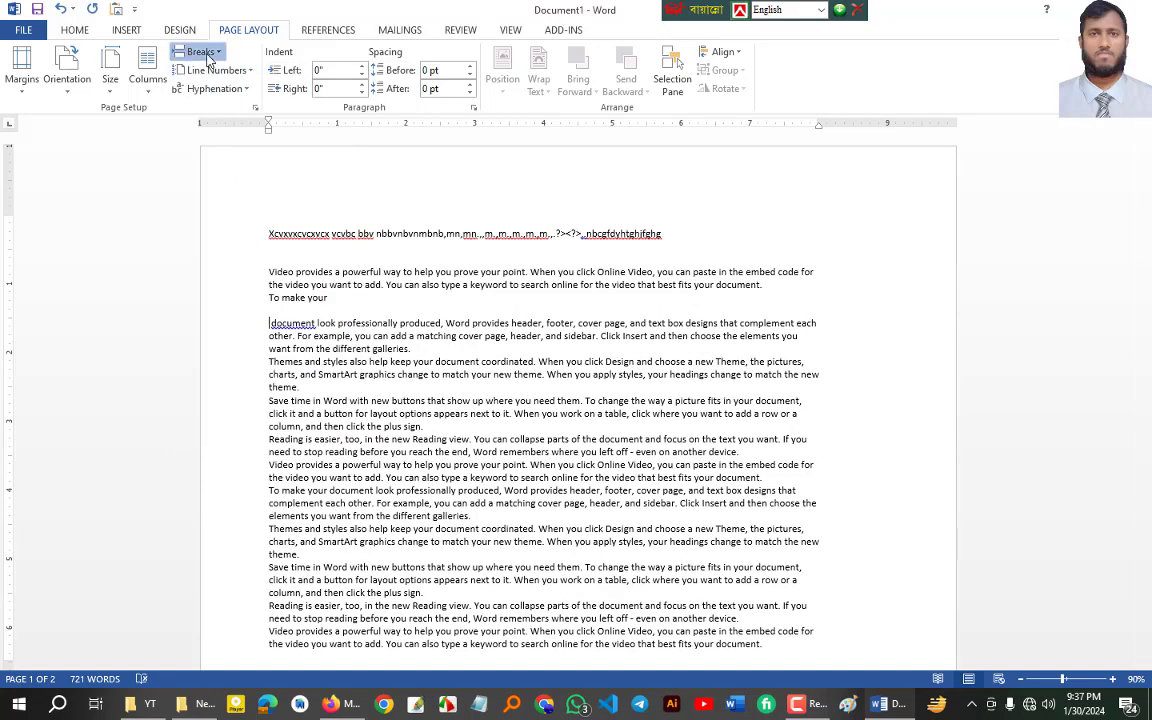
{"action": "left_click", "coordinate": [200, 52]}
{"action": "left_click", "coordinate": [238, 330]}
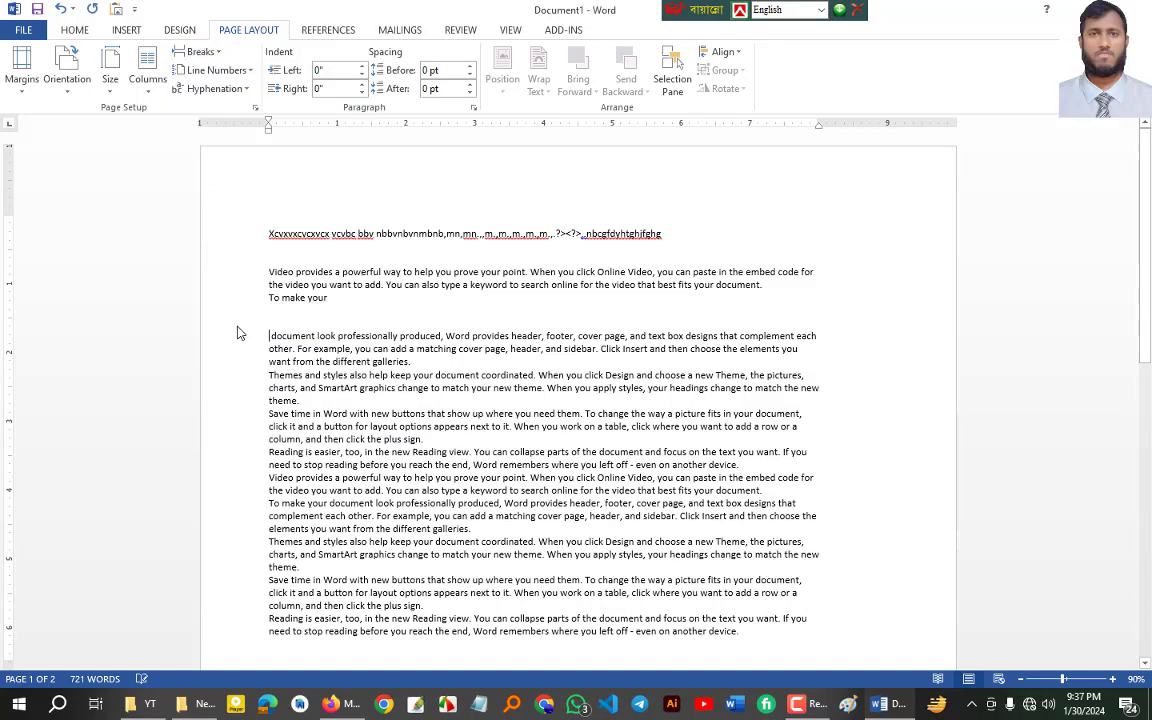
{"action": "key", "text": "ctrl+z"}
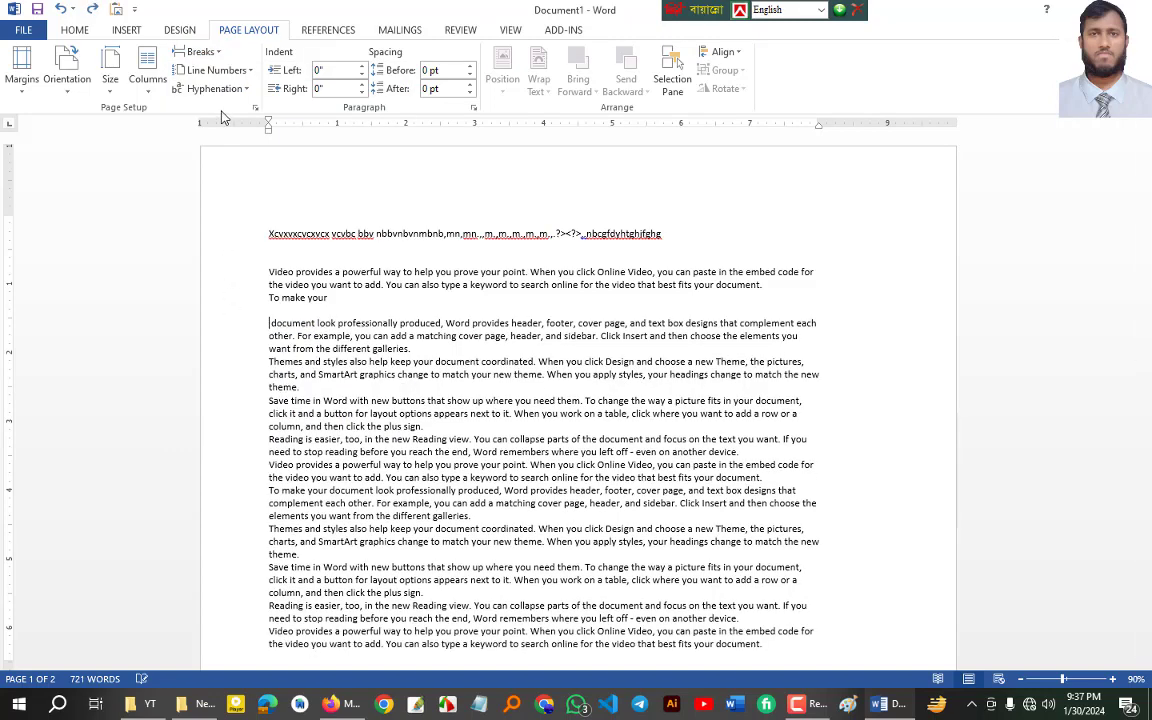
{"action": "key", "text": "ctrl+z"}
{"action": "left_click", "coordinate": [200, 52]}
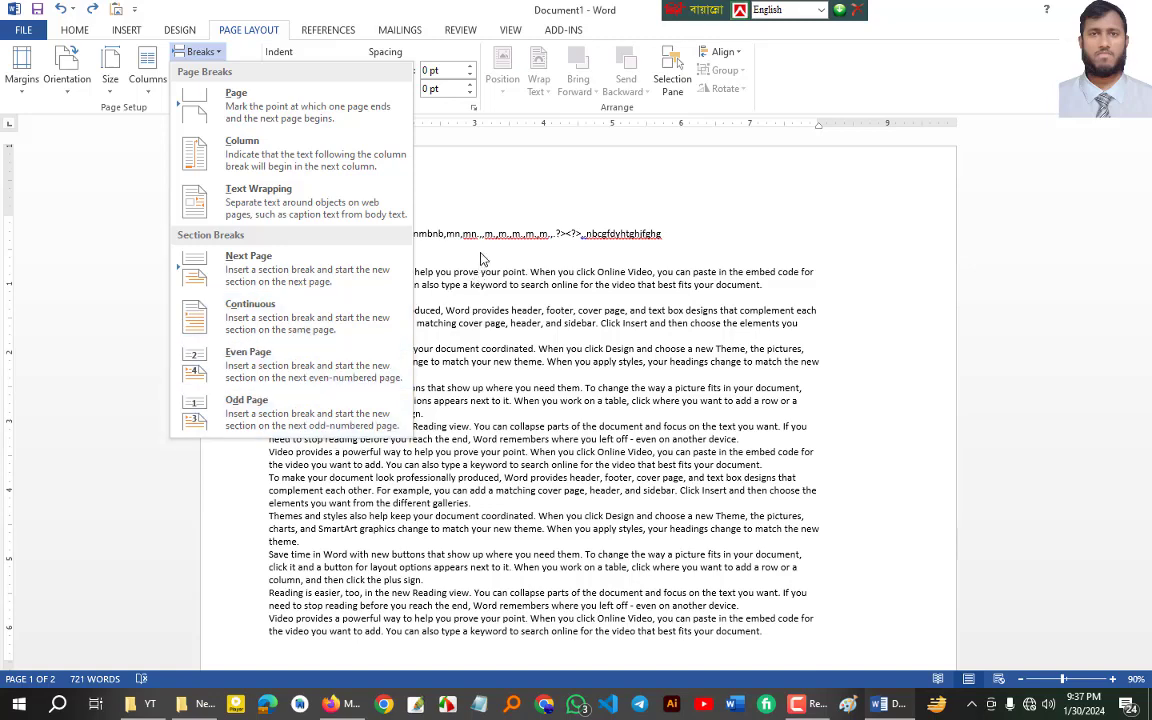
{"action": "left_click", "coordinate": [265, 136]}
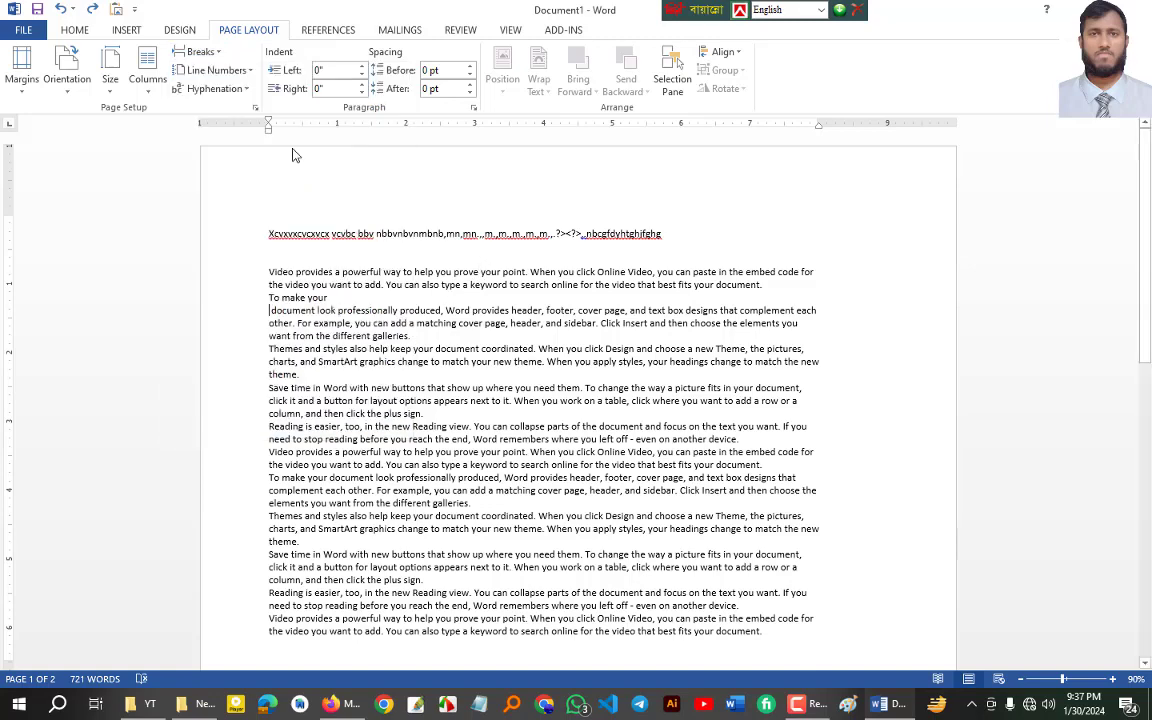
Try continuous line numbering, check the numbers across both pages, and set line numbering back to None.
{"action": "left_click", "coordinate": [252, 72]}
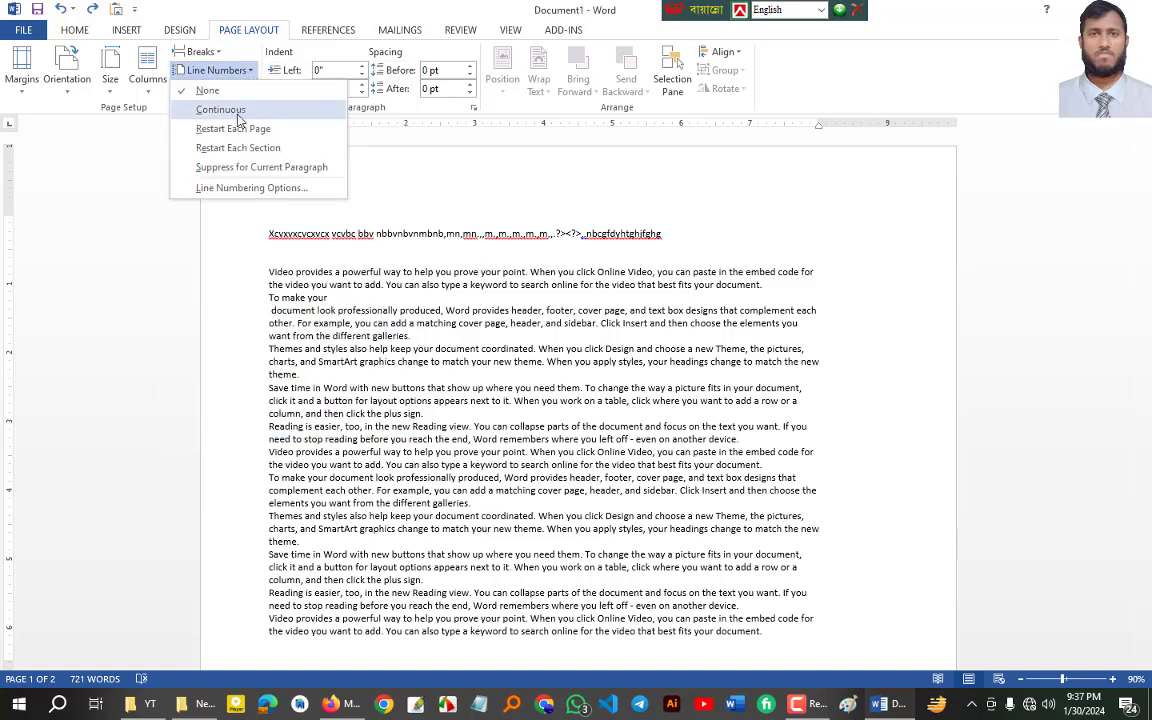
{"action": "left_click", "coordinate": [230, 110]}
{"action": "scroll", "coordinate": [310, 469], "scroll_direction": "down", "scroll_amount": 3}
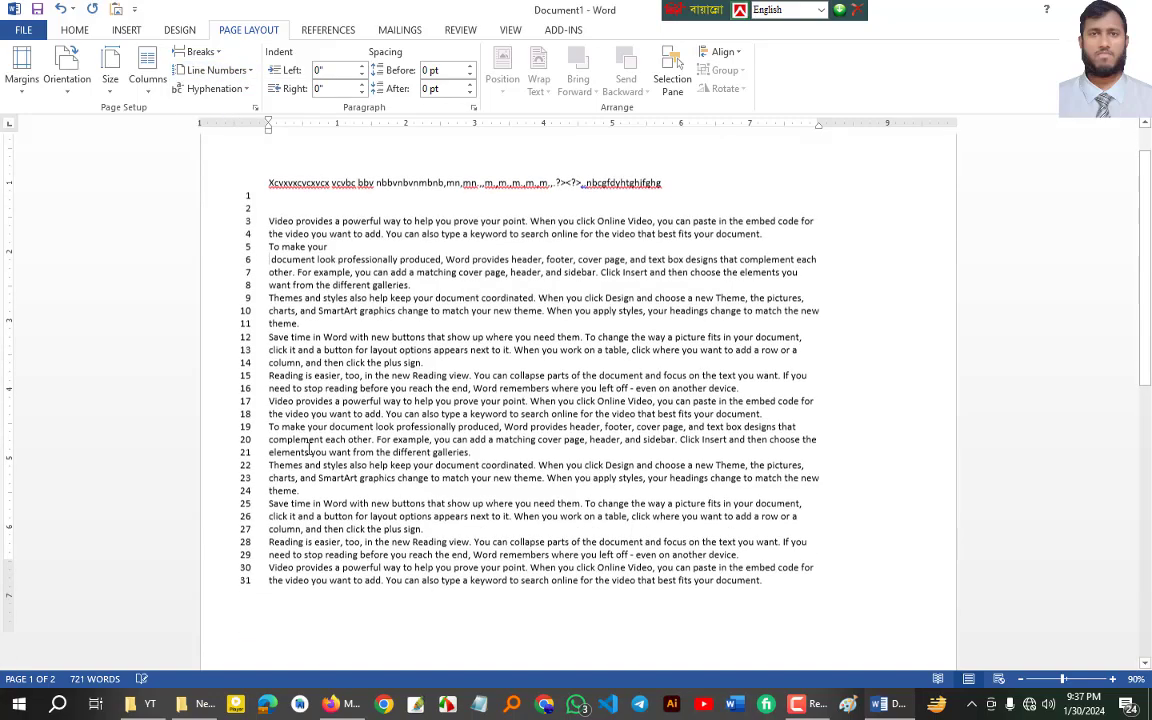
{"action": "scroll", "coordinate": [310, 469], "scroll_direction": "down", "scroll_amount": 9}
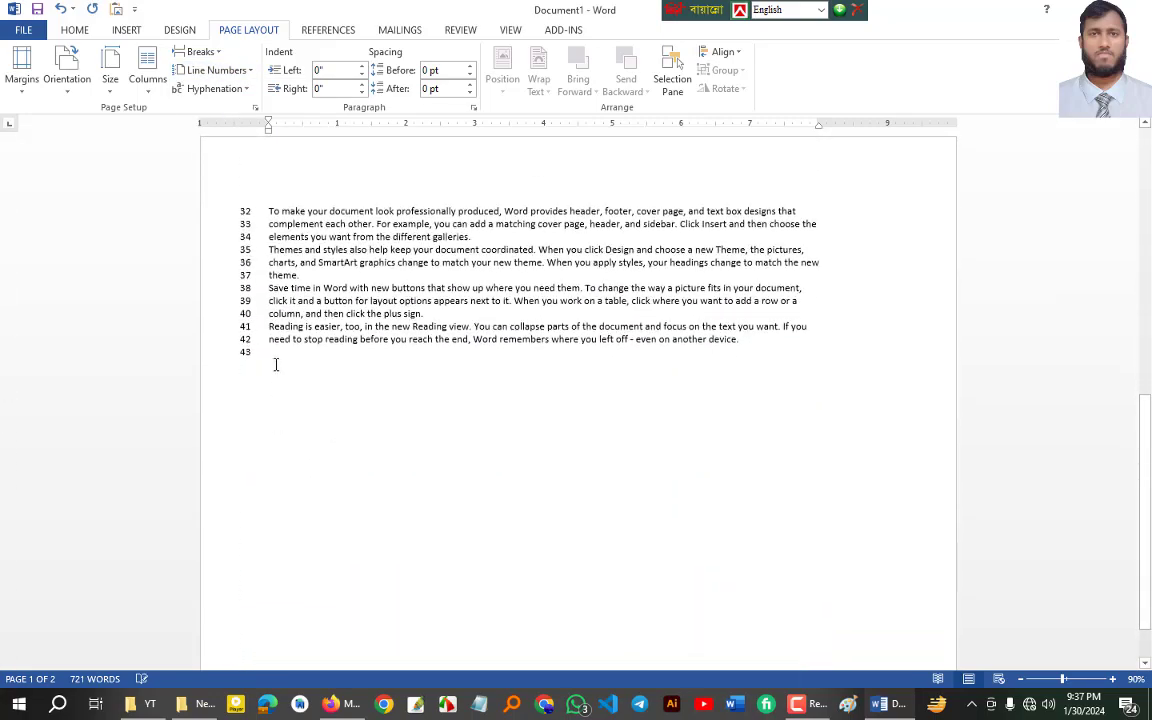
{"action": "scroll", "coordinate": [288, 341], "scroll_direction": "up", "scroll_amount": 10}
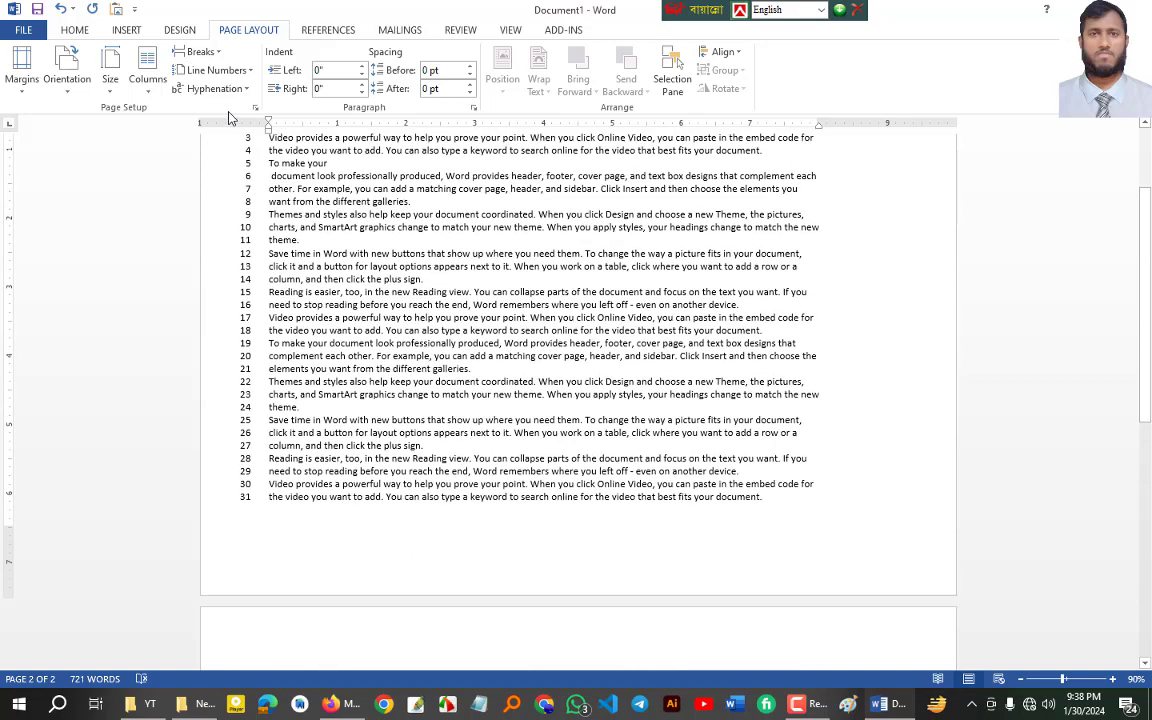
{"action": "left_click", "coordinate": [231, 72]}
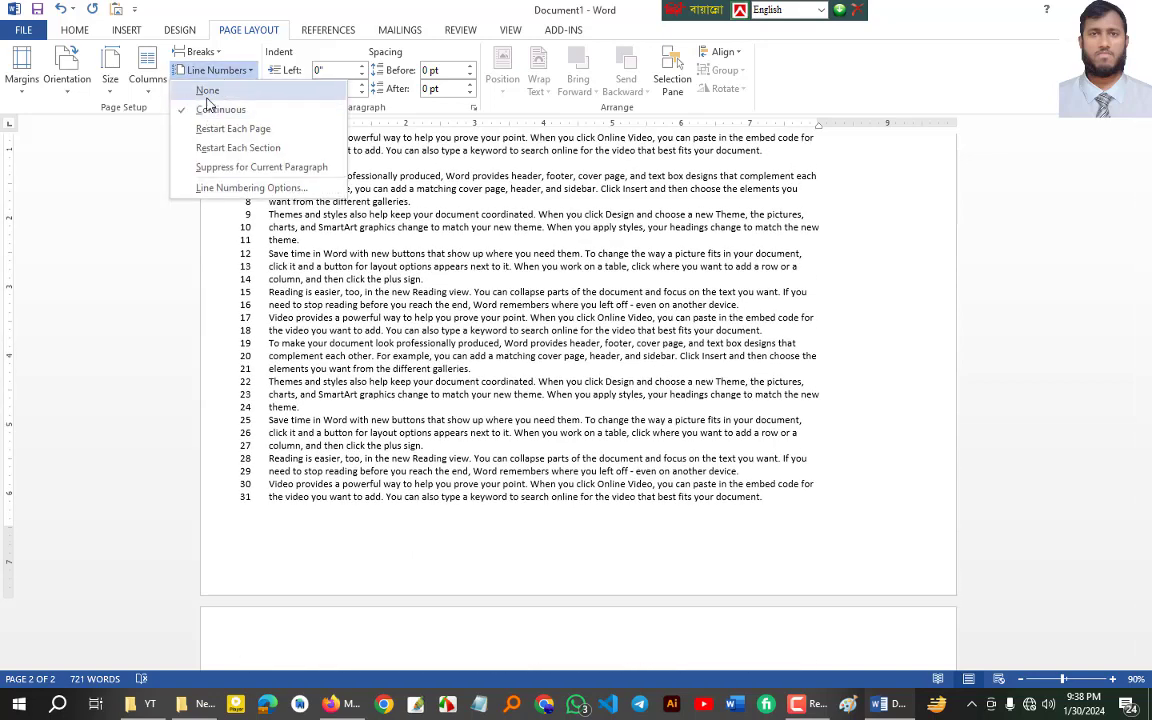
{"action": "left_click", "coordinate": [208, 92]}
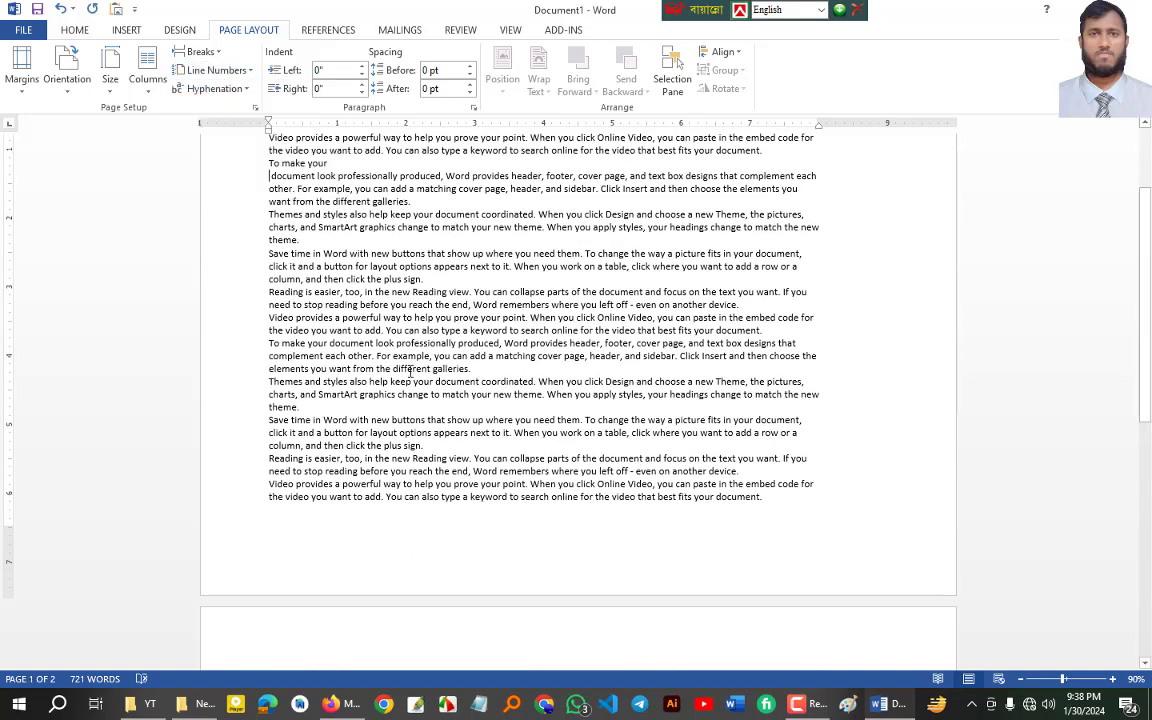
Set line numbering to restart on each page and compare the numbers on both pages.
{"action": "left_click", "coordinate": [247, 72]}
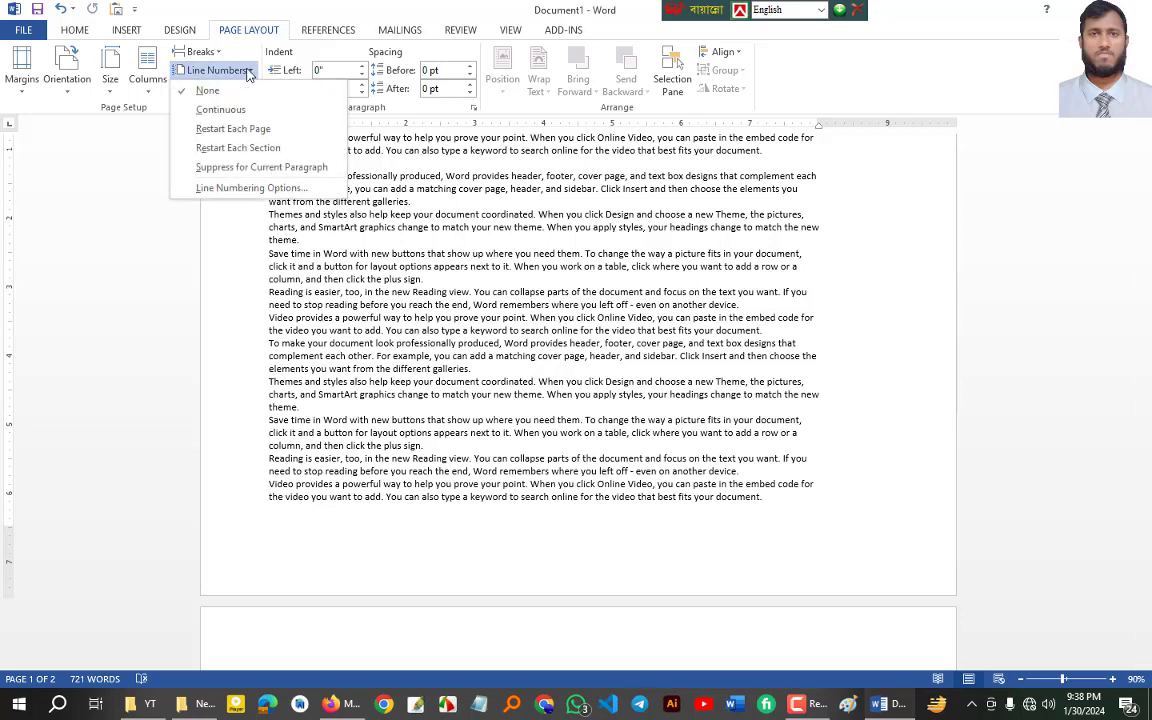
{"action": "left_click", "coordinate": [247, 130]}
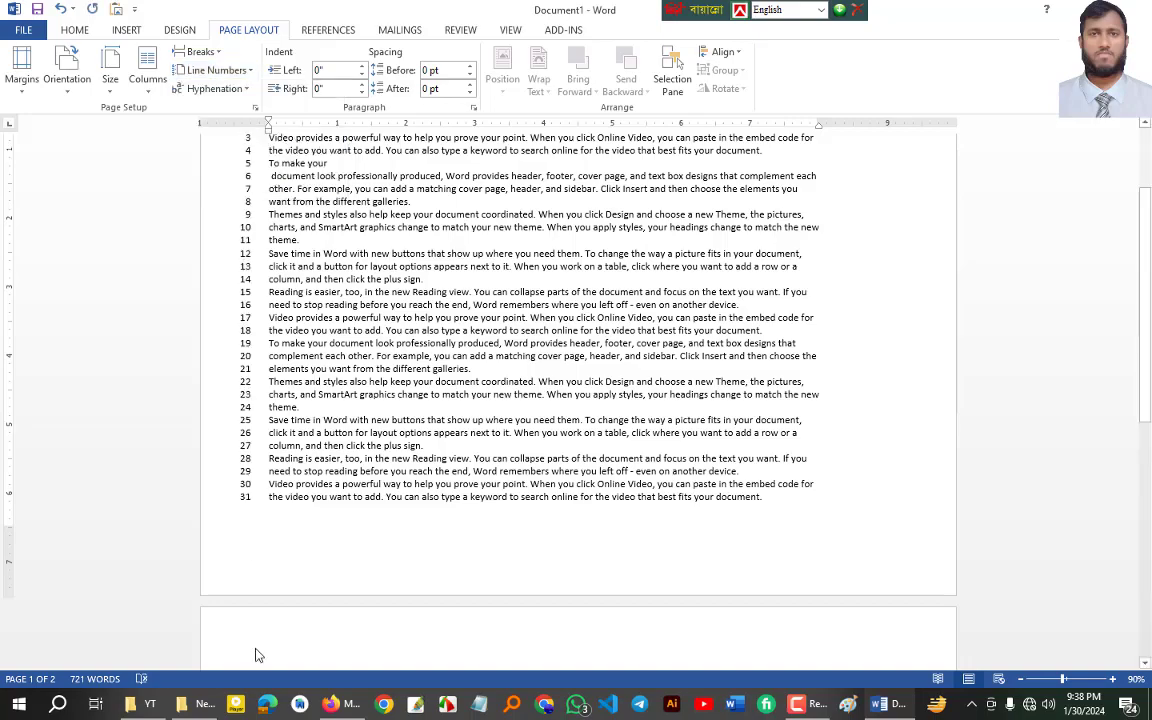
{"action": "scroll", "coordinate": [257, 656], "scroll_direction": "up", "scroll_amount": 2}
{"action": "scroll", "coordinate": [311, 465], "scroll_direction": "down", "scroll_amount": 6}
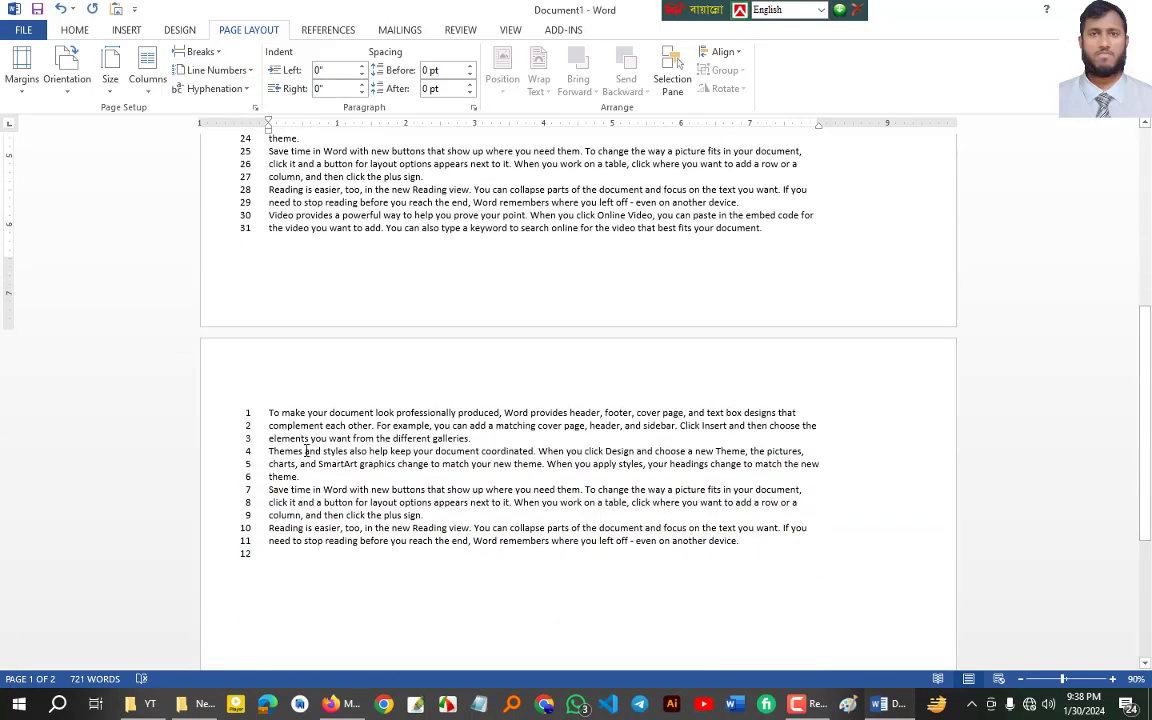
{"action": "scroll", "coordinate": [306, 452], "scroll_direction": "up", "scroll_amount": 6}
{"action": "scroll", "coordinate": [306, 452], "scroll_direction": "up", "scroll_amount": 3}
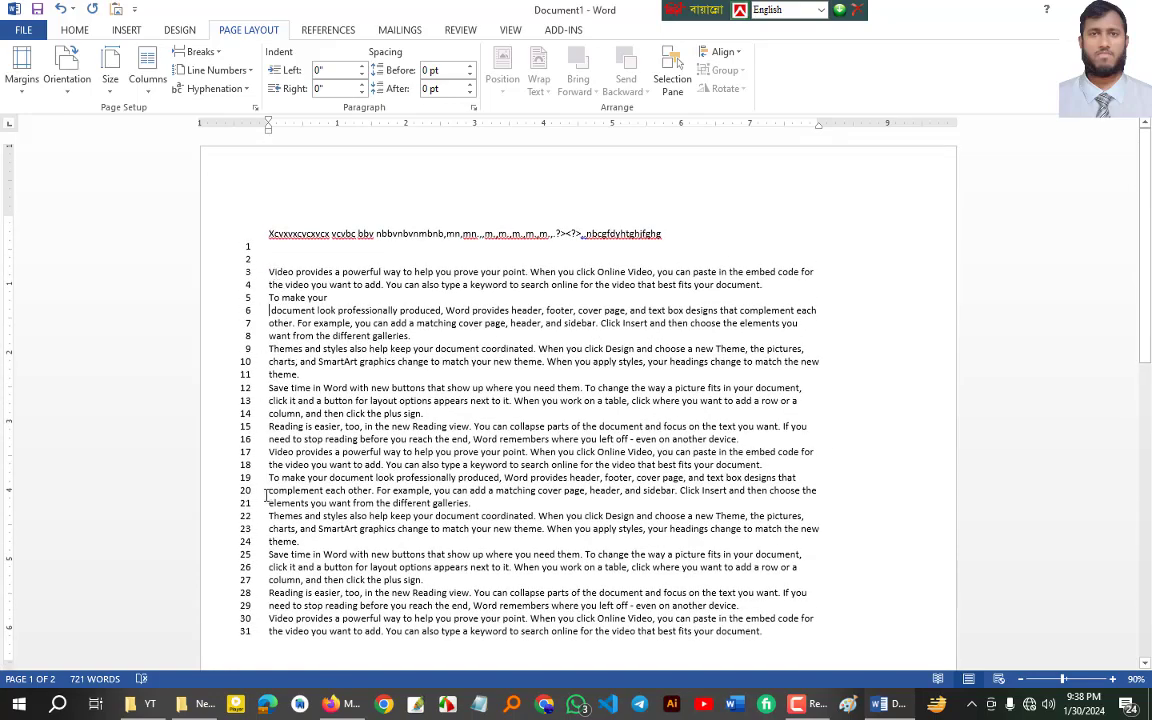
{"action": "scroll", "coordinate": [442, 541], "scroll_direction": "down", "scroll_amount": 6}
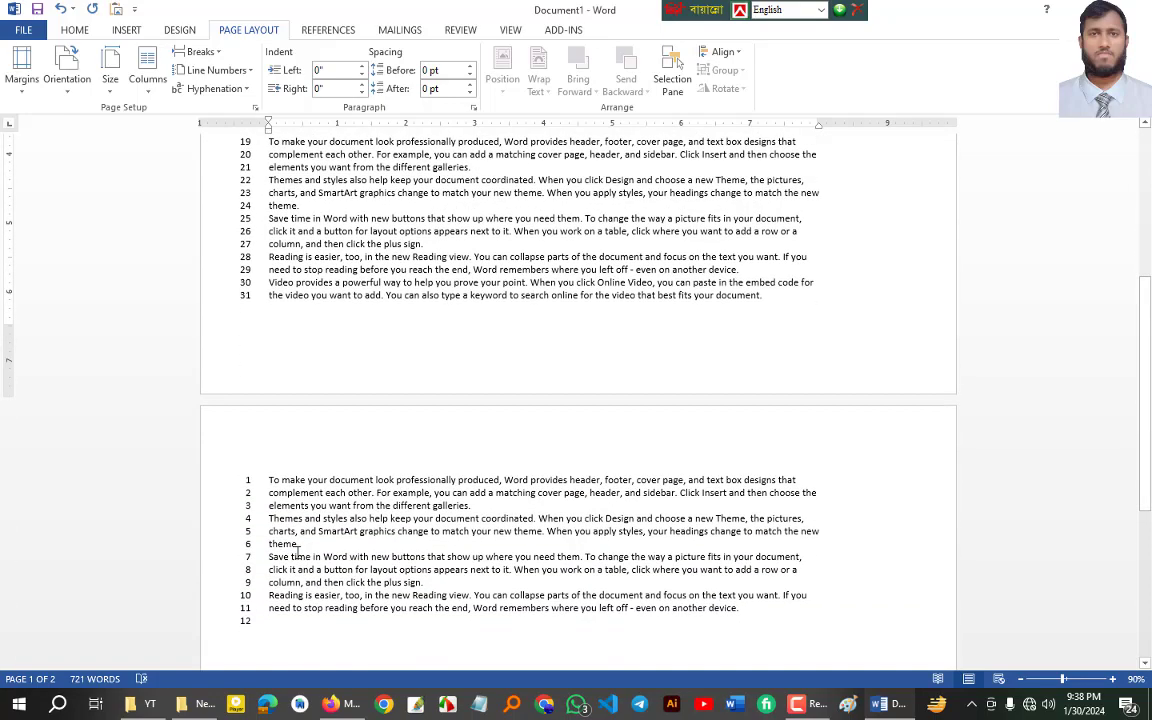
{"action": "scroll", "coordinate": [276, 578], "scroll_direction": "down", "scroll_amount": 2}
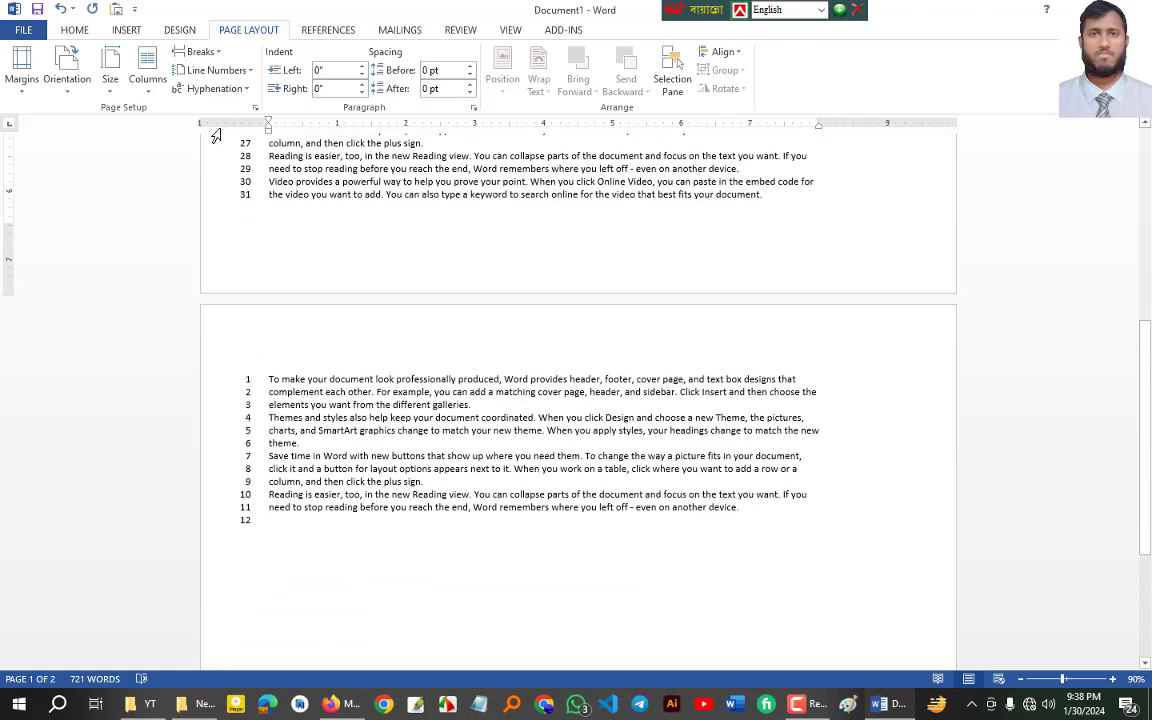
Set line numbering to restart at each section, check the numbers across both pages, and view the available section break types.
{"action": "left_click", "coordinate": [225, 70]}
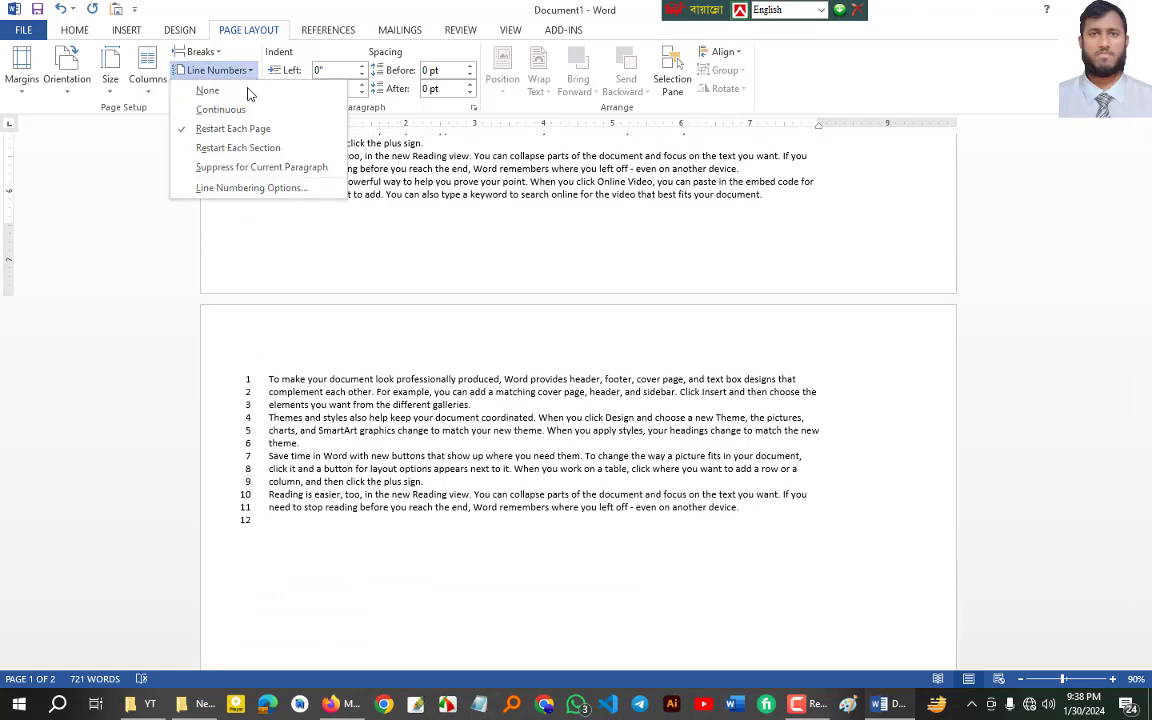
{"action": "left_click", "coordinate": [238, 150]}
{"action": "scroll", "coordinate": [234, 162], "scroll_direction": "up", "scroll_amount": 5}
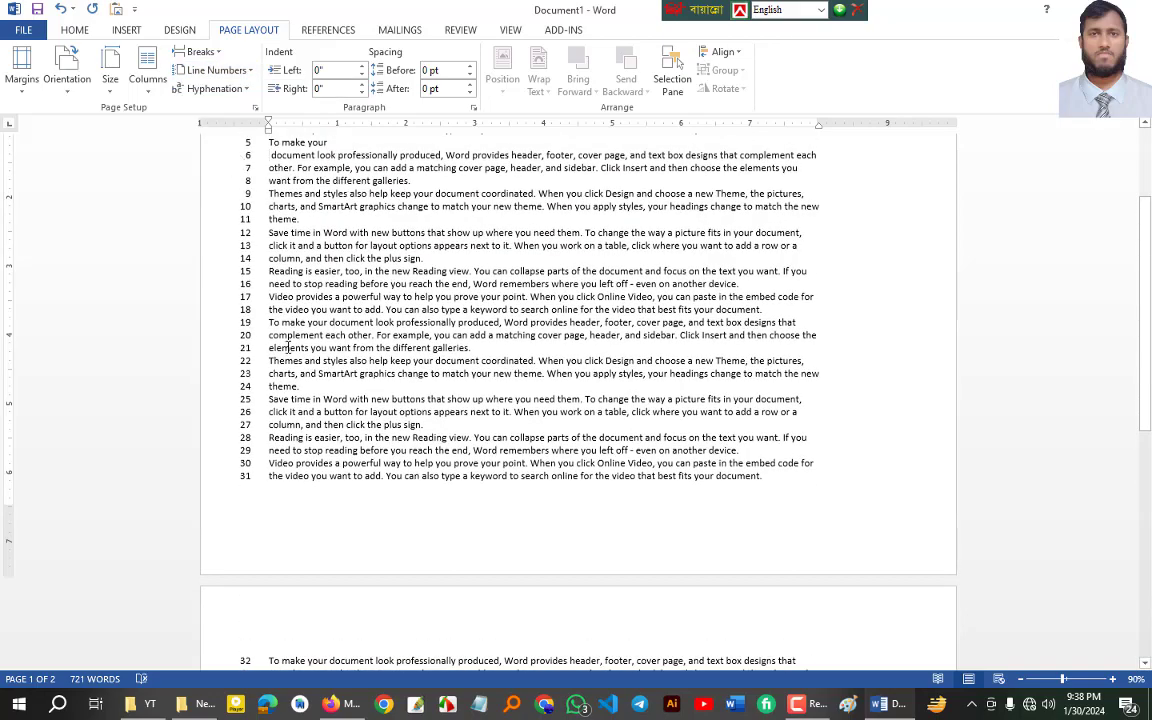
{"action": "scroll", "coordinate": [288, 347], "scroll_direction": "up", "scroll_amount": 2}
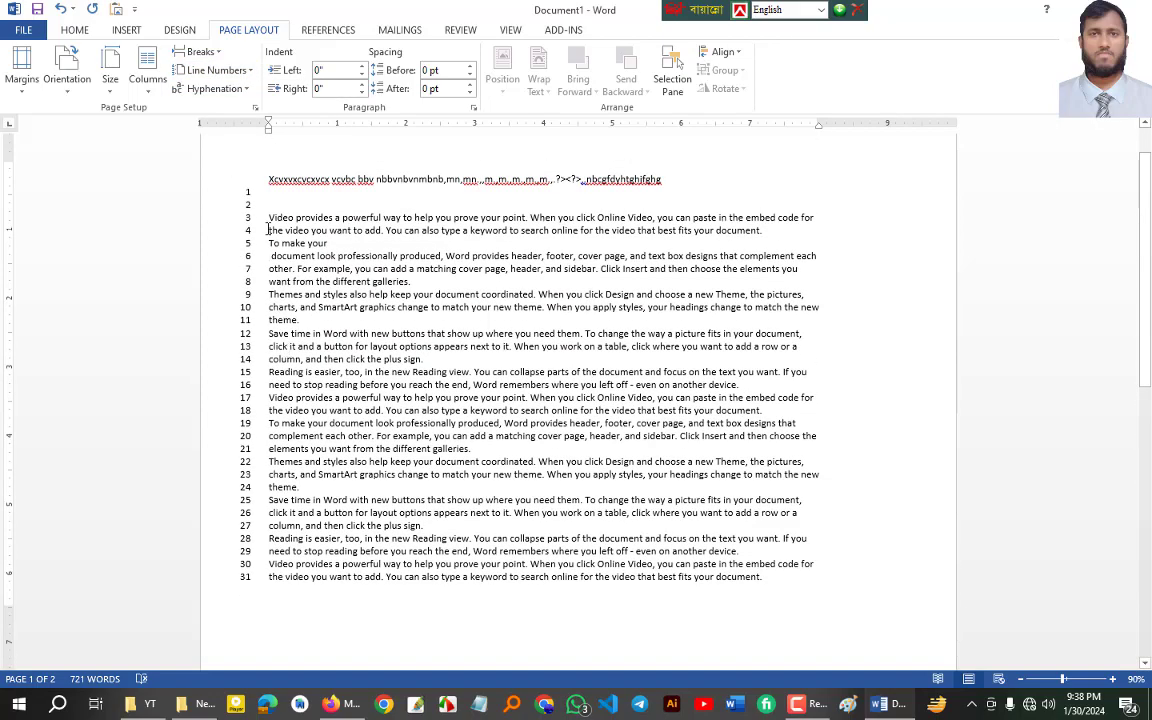
{"action": "scroll", "coordinate": [290, 300], "scroll_direction": "down", "scroll_amount": 7}
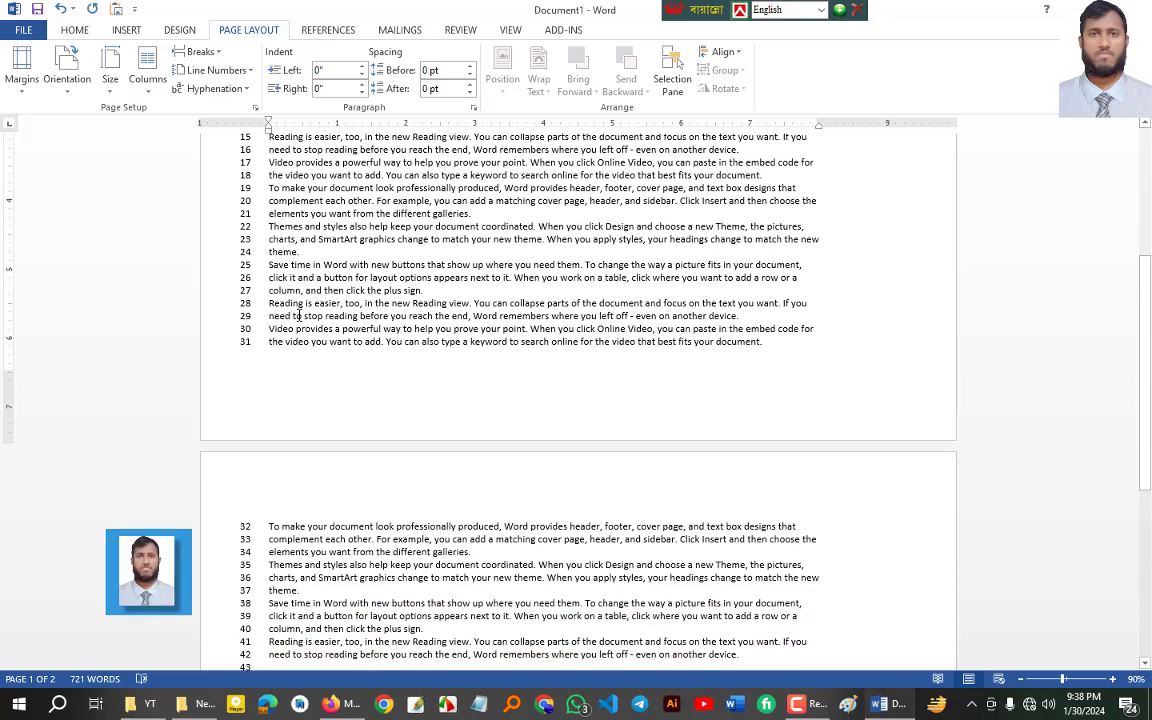
{"action": "scroll", "coordinate": [240, 400], "scroll_direction": "up", "scroll_amount": 2}
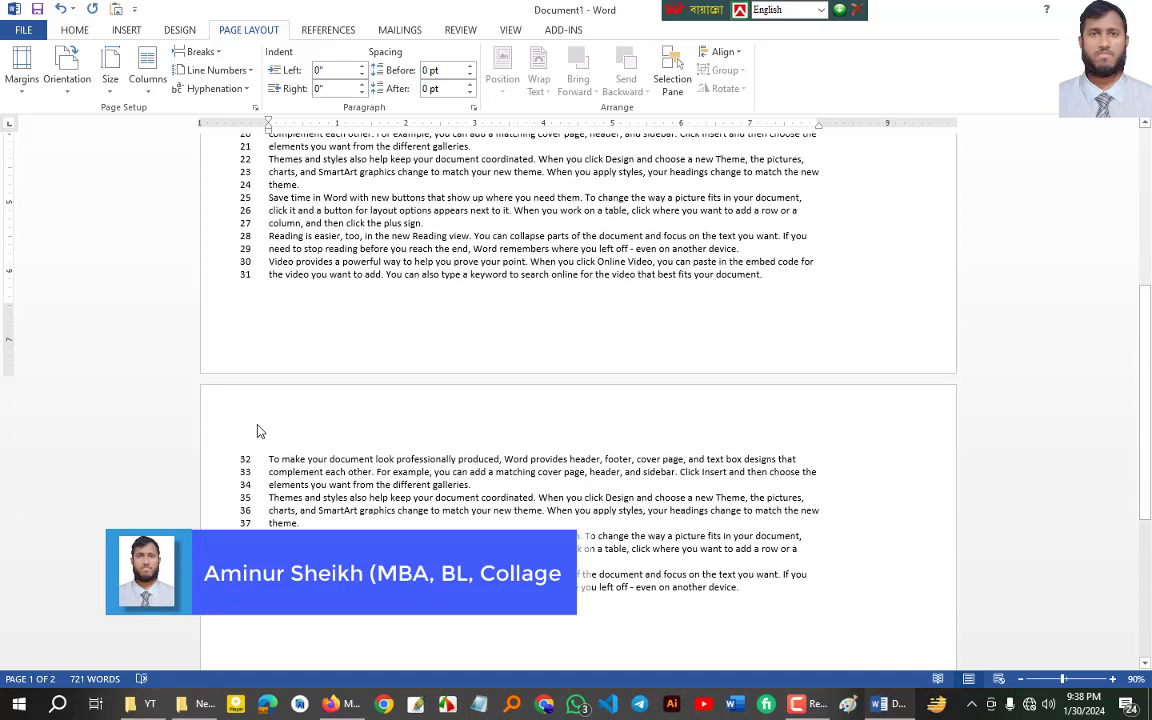
{"action": "scroll", "coordinate": [253, 306], "scroll_direction": "up", "scroll_amount": 3}
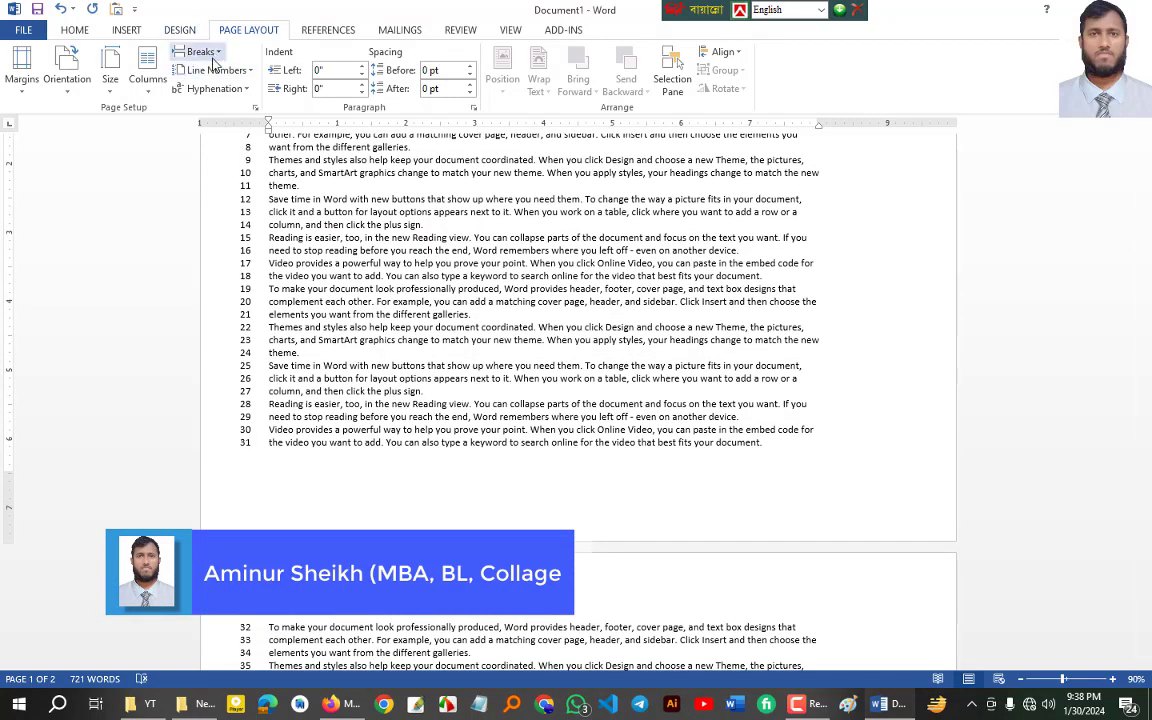
{"action": "left_click", "coordinate": [201, 51]}
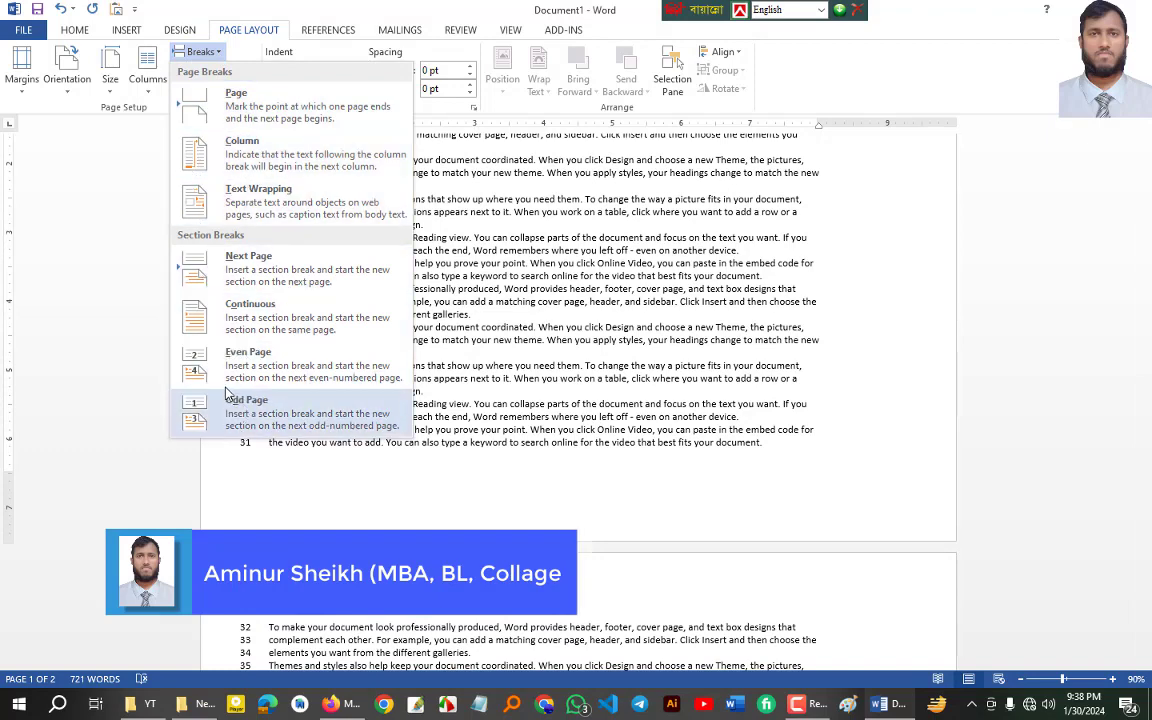
{"action": "left_click", "coordinate": [145, 310]}
Switch the line numbers back to Restart Each Page and check the start of the second page.
{"action": "left_click", "coordinate": [249, 70]}
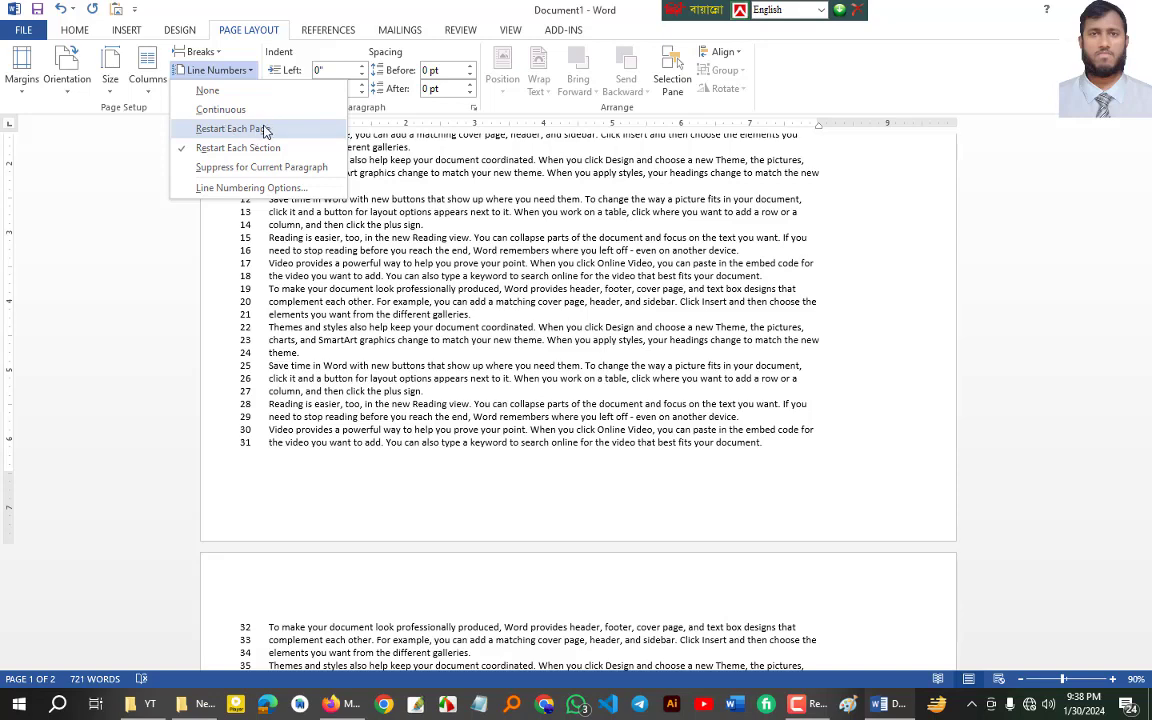
{"action": "left_click", "coordinate": [230, 129]}
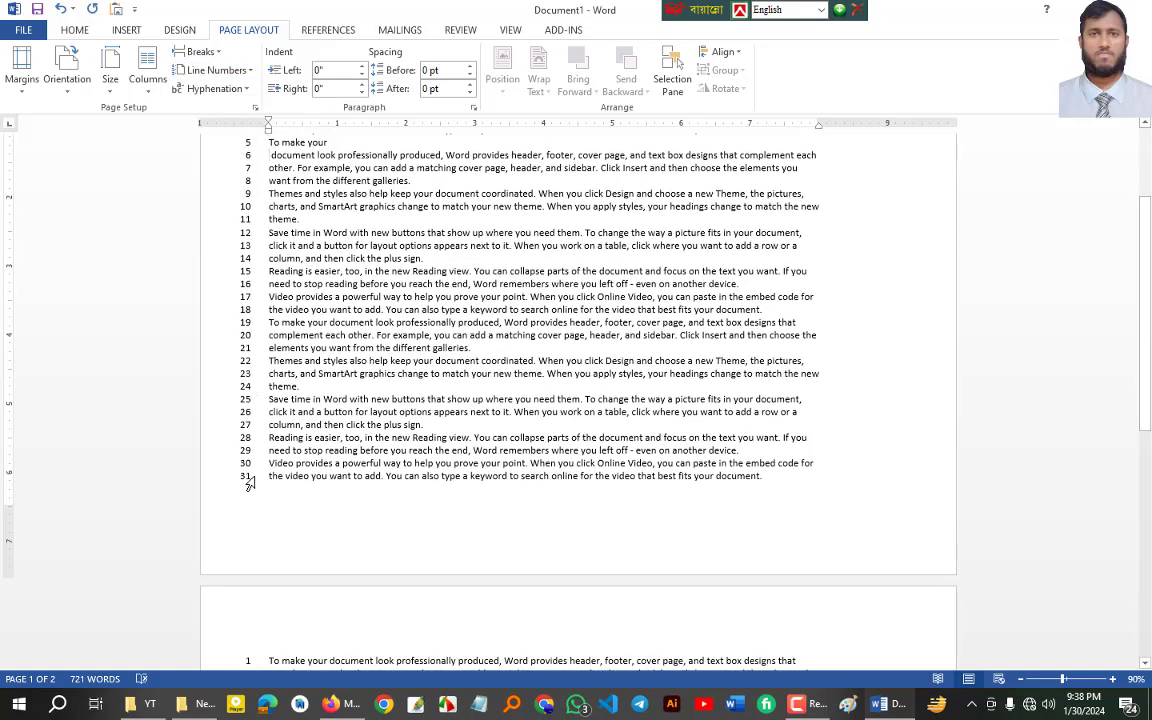
{"action": "scroll", "coordinate": [265, 506], "scroll_direction": "down", "scroll_amount": 3}
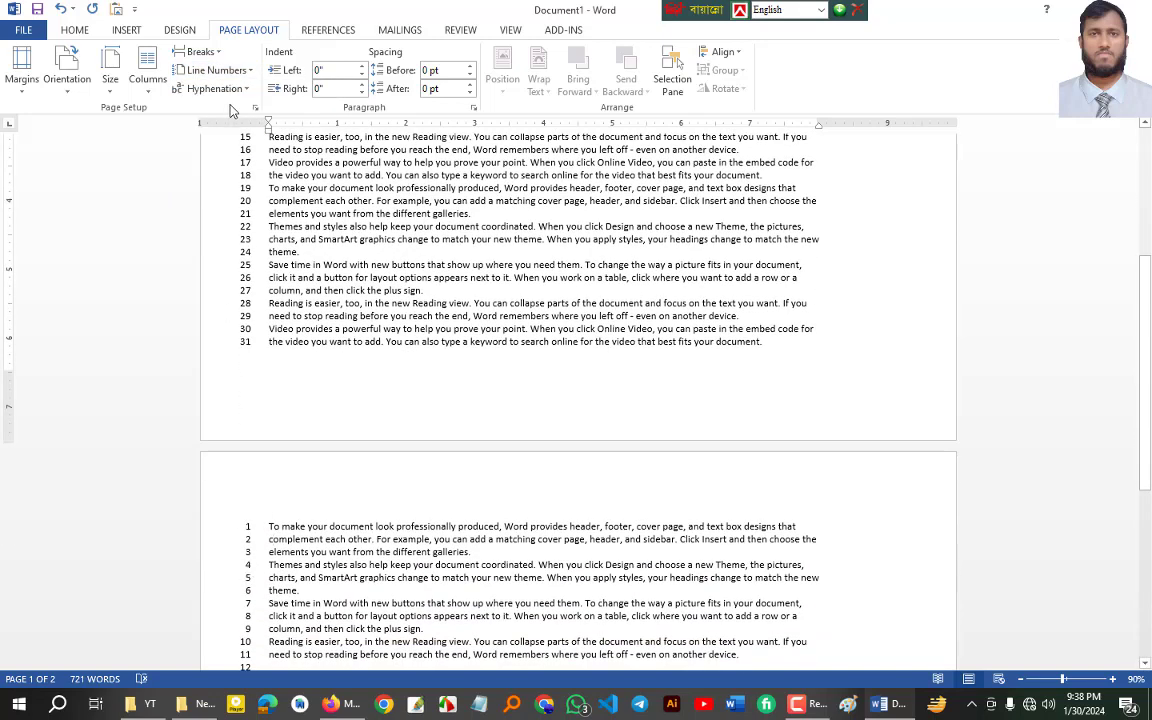
Set the line numbers to Restart Each Section and check how they run onto the second page.
{"action": "left_click", "coordinate": [212, 70]}
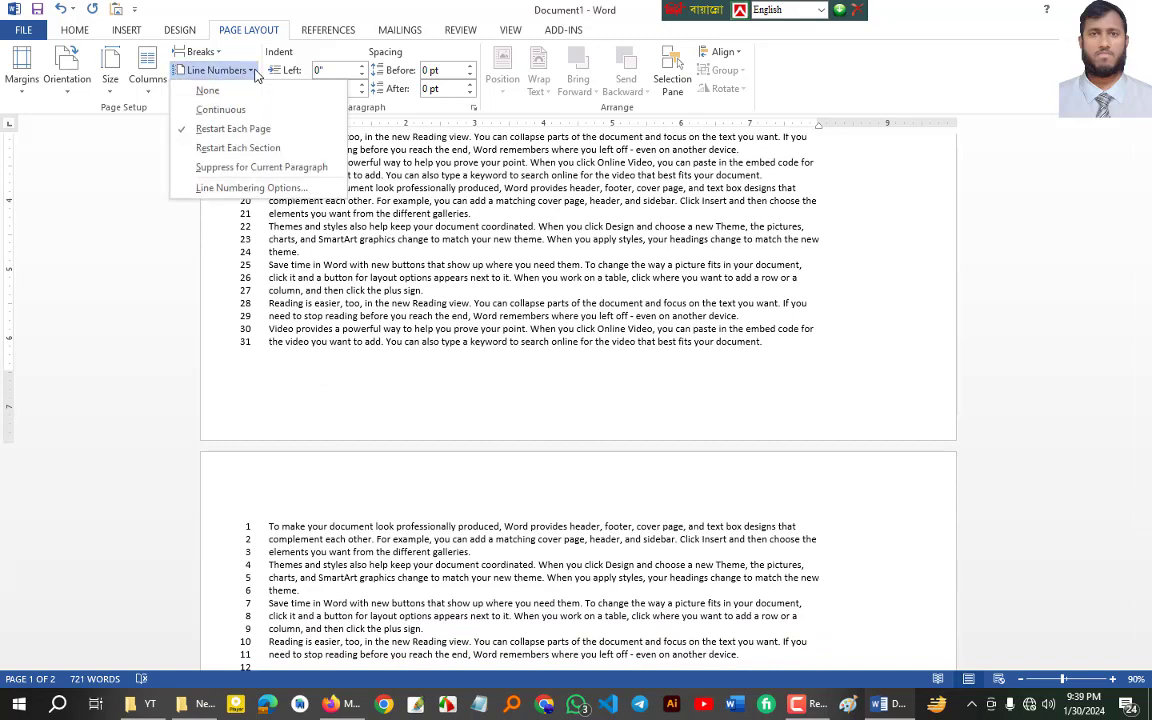
{"action": "left_click", "coordinate": [238, 148]}
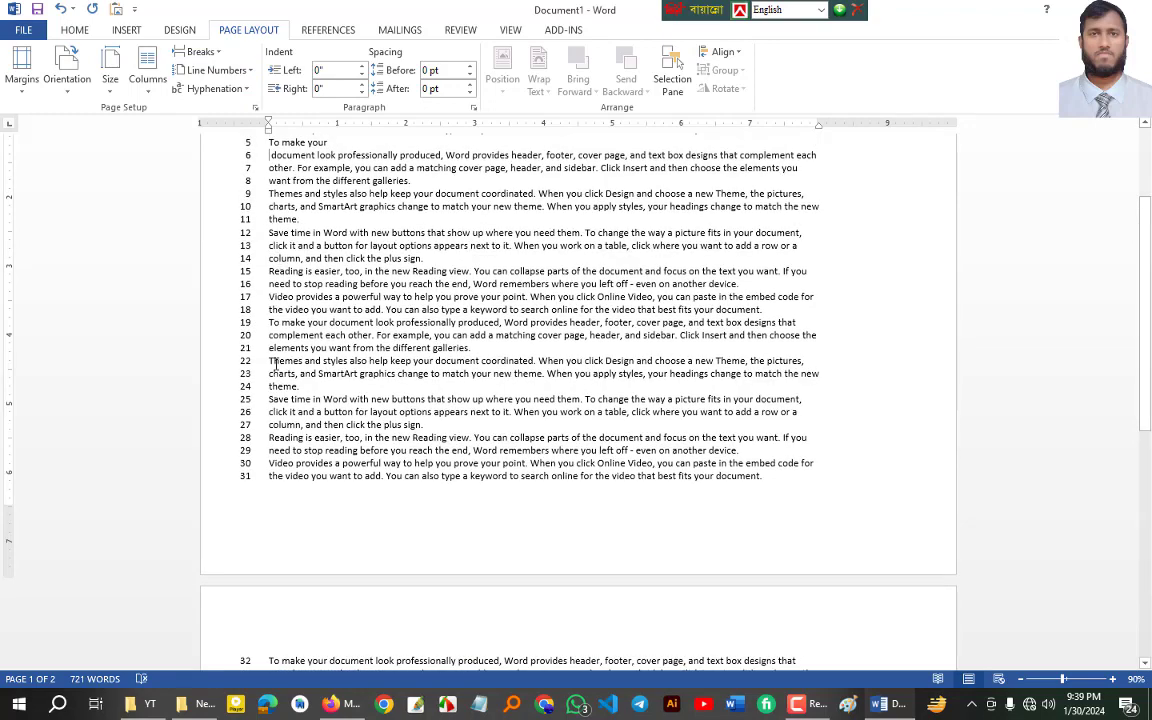
{"action": "scroll", "coordinate": [250, 300], "scroll_direction": "down", "scroll_amount": 4}
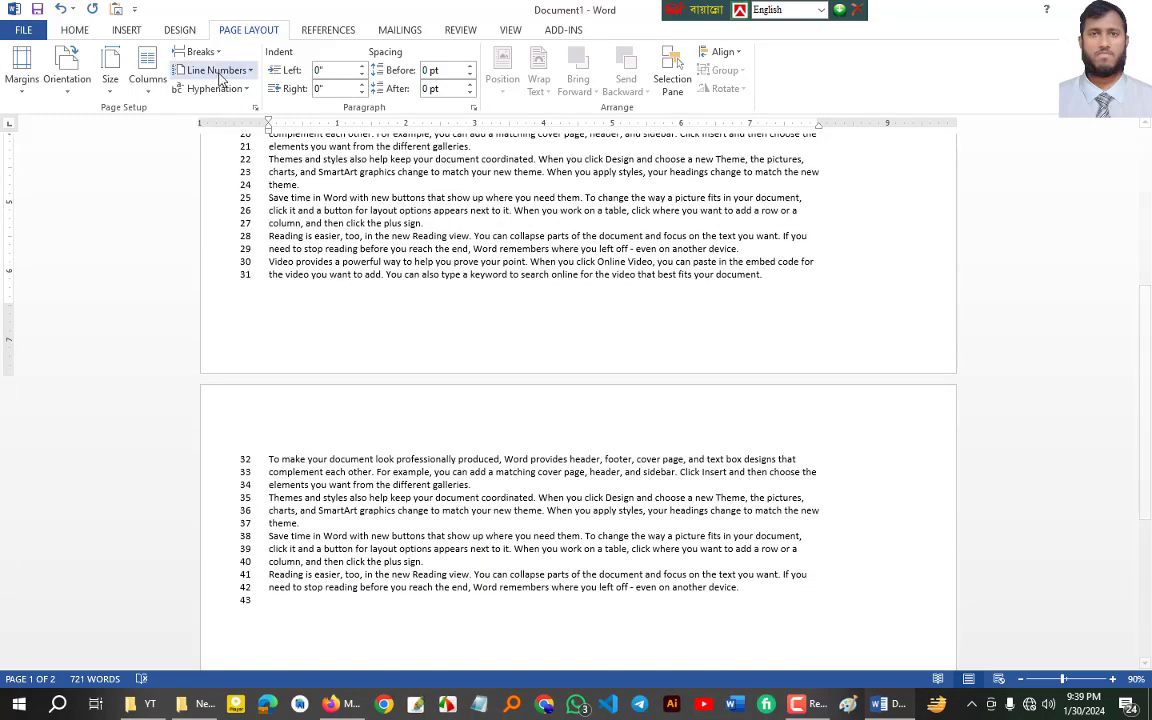
Try suppressing line numbers for the "To make your document look" paragraph near the beginning of the first page and undo it.
{"action": "left_click", "coordinate": [250, 71]}
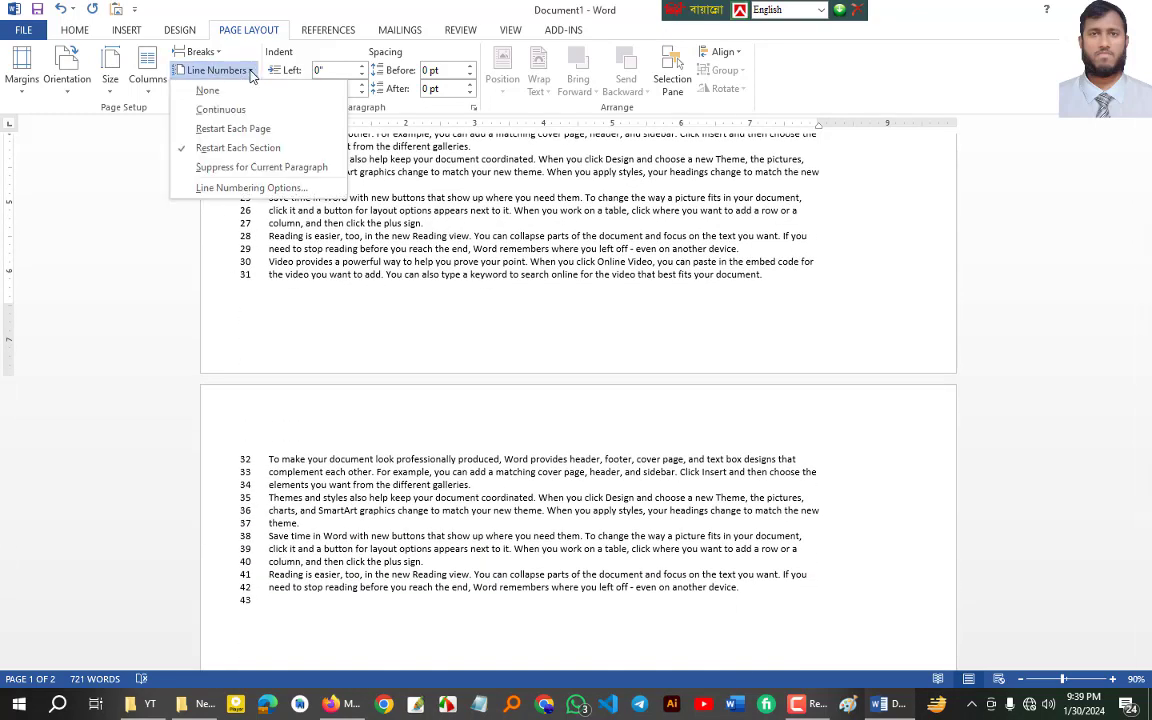
{"action": "left_click", "coordinate": [262, 168]}
{"action": "scroll", "coordinate": [276, 262], "scroll_direction": "up", "scroll_amount": 2}
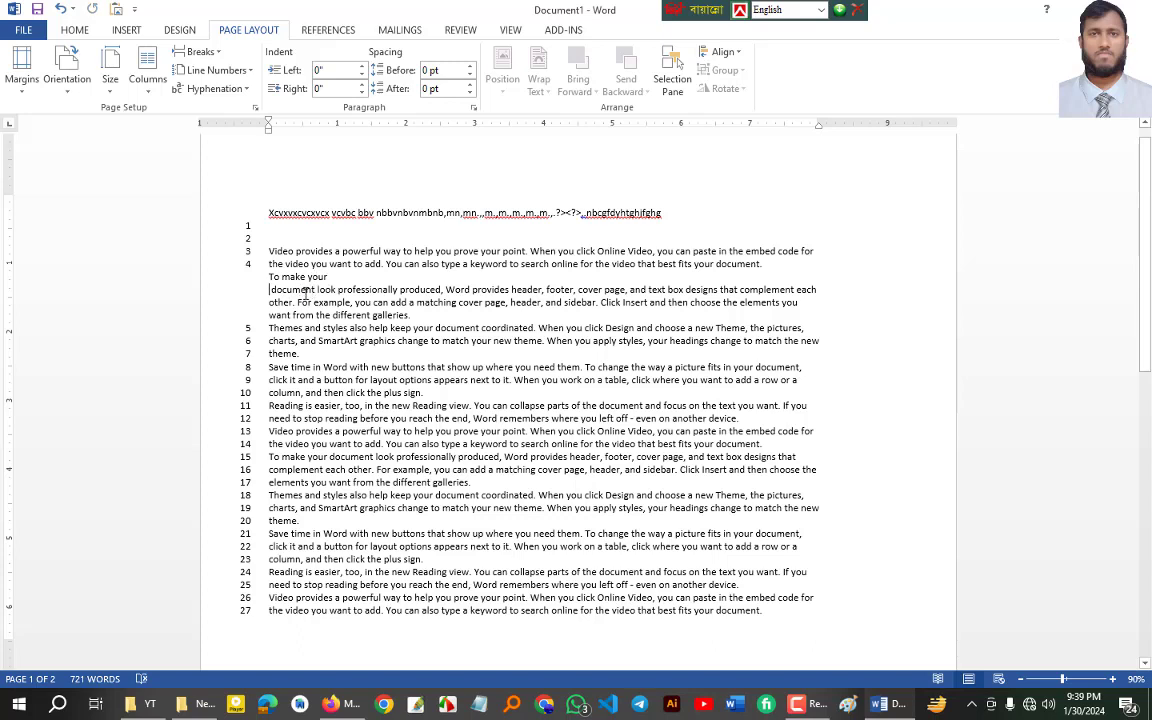
{"action": "key", "text": "ctrl+z"}
Suppress line numbers for the current paragraph containing the text-wrapping break after "To make your".
{"action": "left_click", "coordinate": [250, 70]}
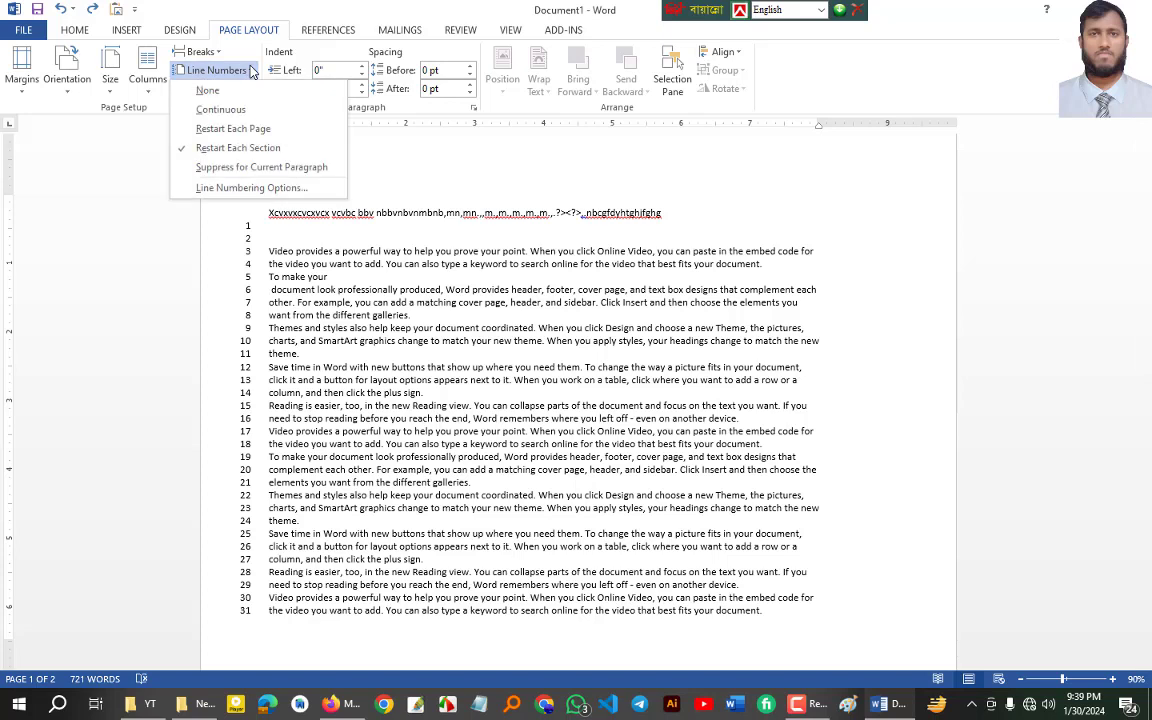
{"action": "left_click", "coordinate": [263, 168]}
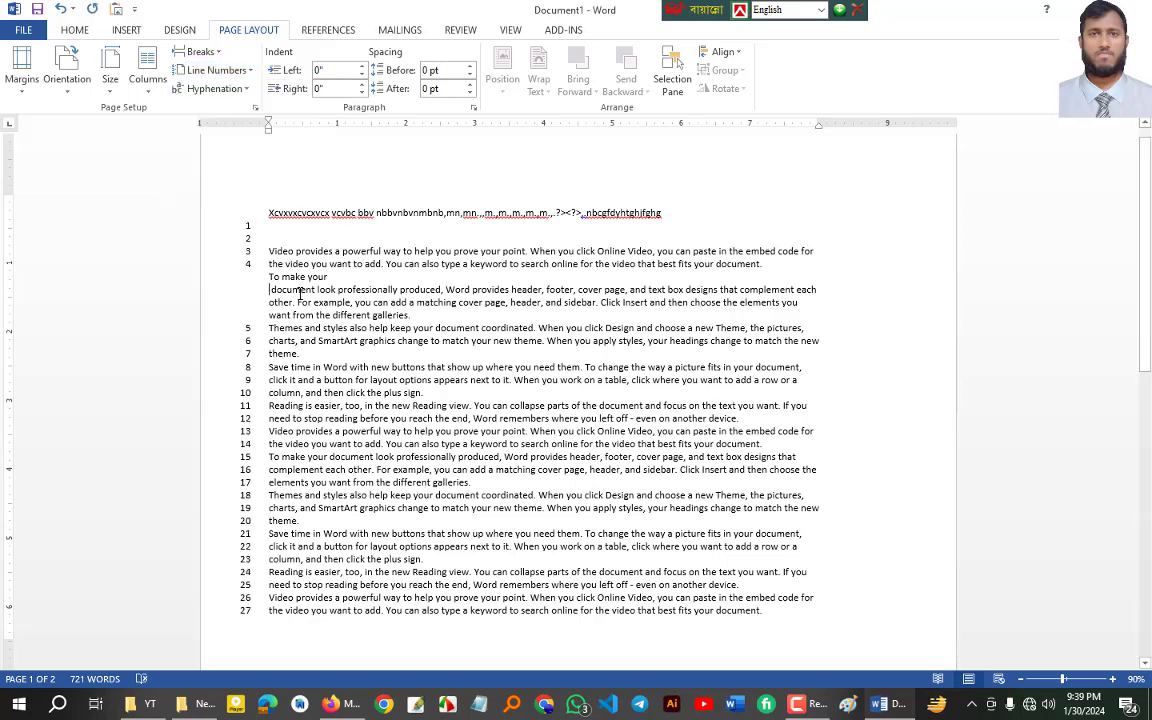
Undo the line-number suppression applied to the current paragraph.
{"action": "key", "text": "ctrl+z"}
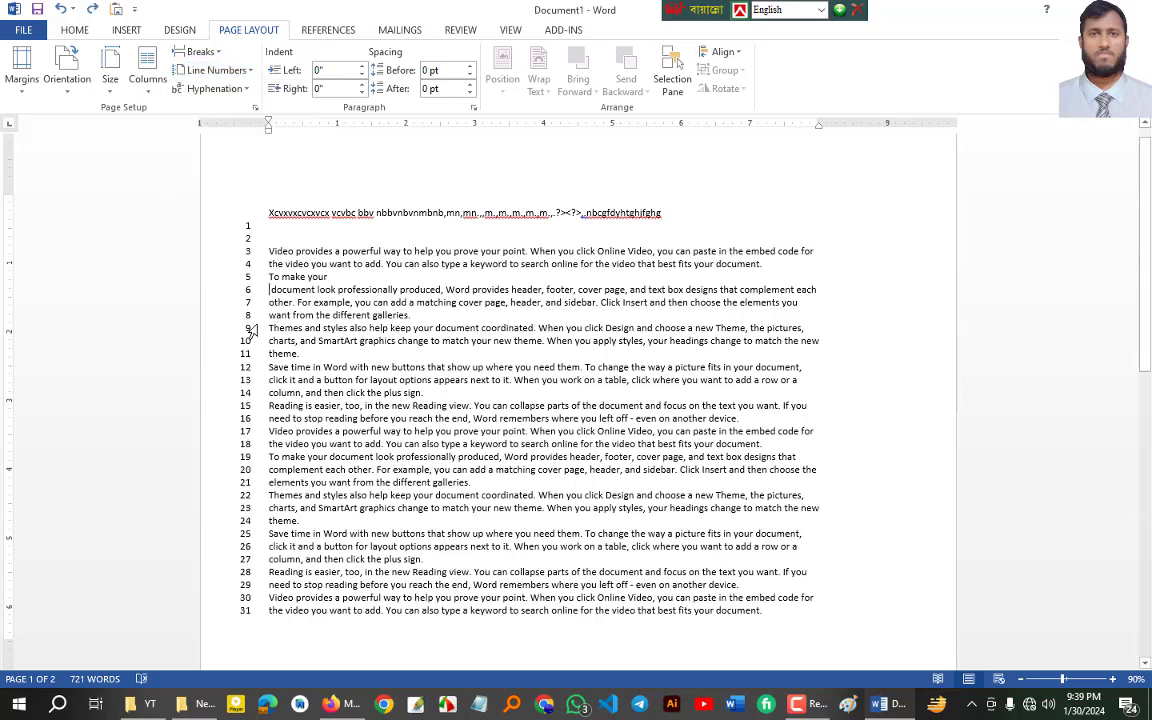
Open the line numbering options, review the section start and vertical alignment choices, and cancel without changes.
{"action": "left_click", "coordinate": [212, 53]}
{"action": "left_click", "coordinate": [212, 70]}
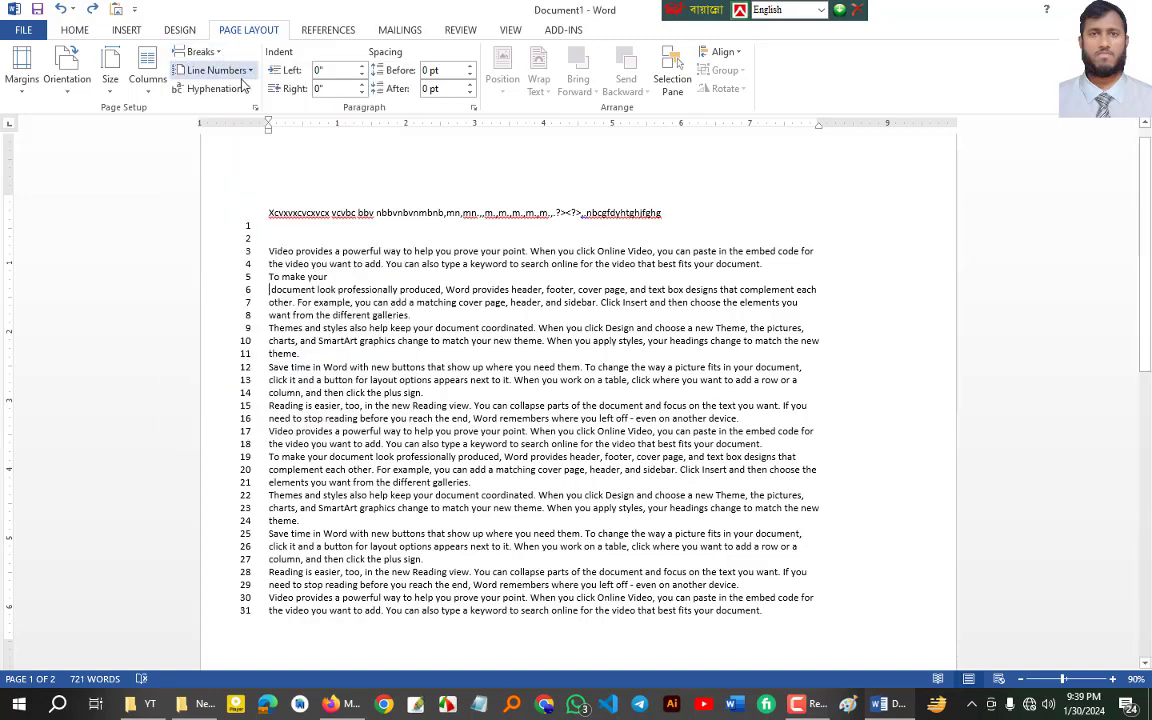
{"action": "left_click", "coordinate": [212, 70]}
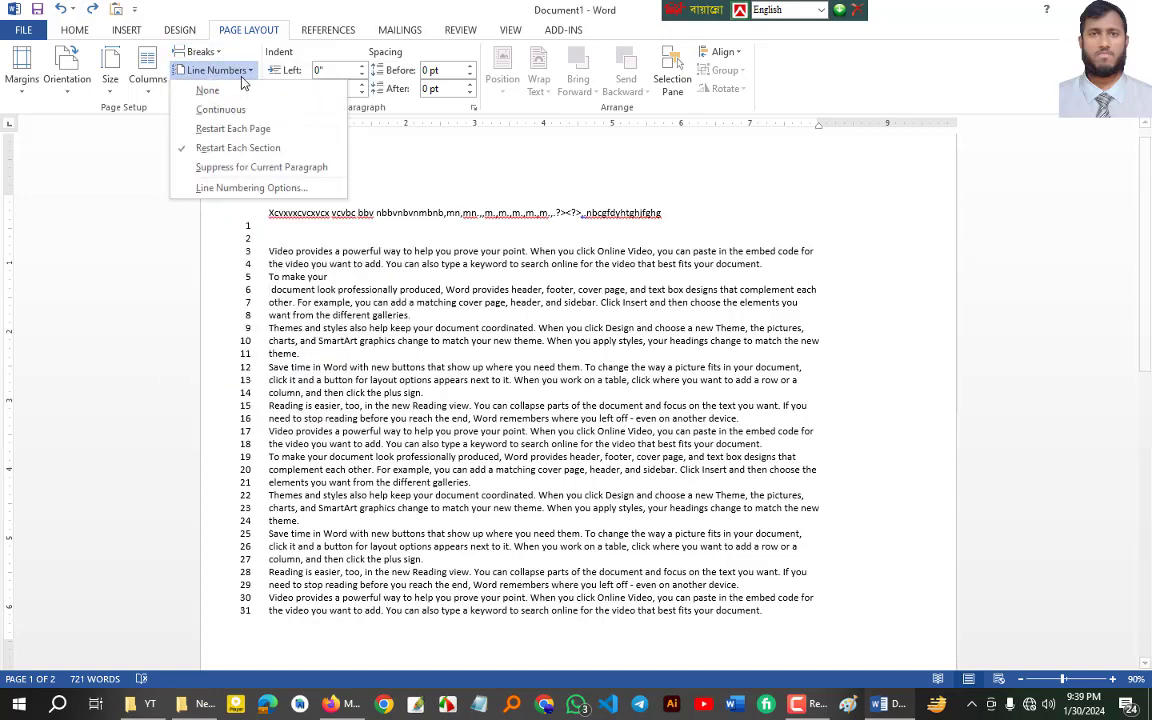
{"action": "left_click", "coordinate": [224, 189]}
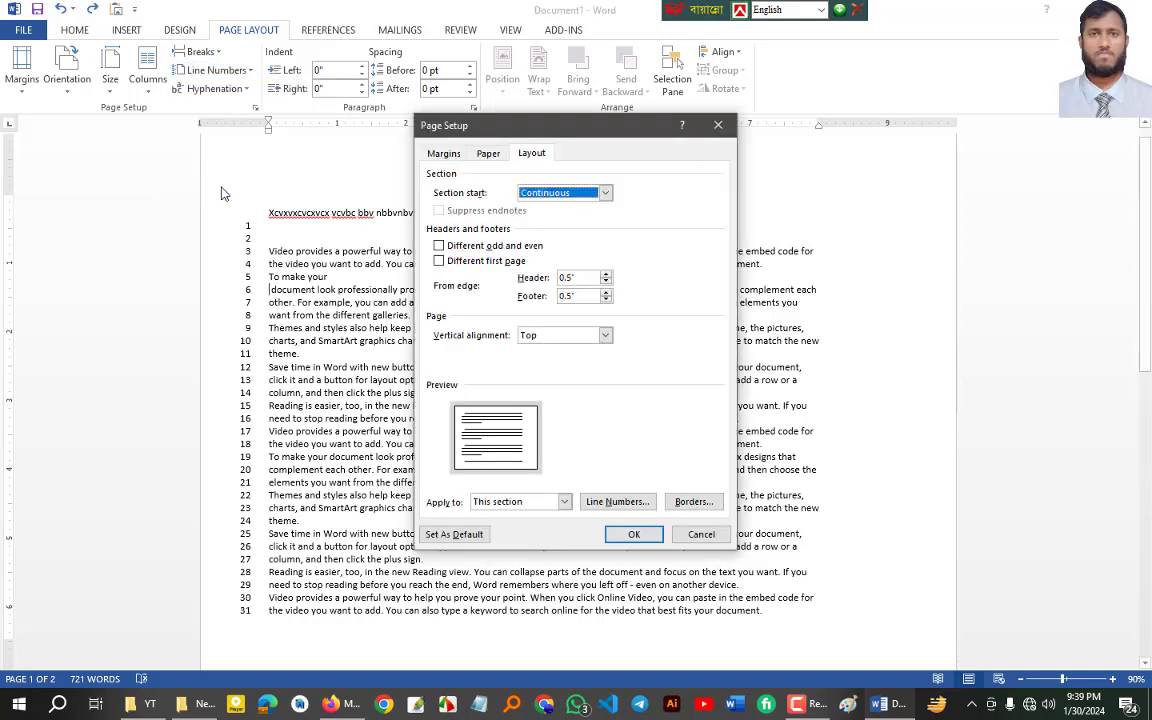
{"action": "left_click", "coordinate": [604, 193]}
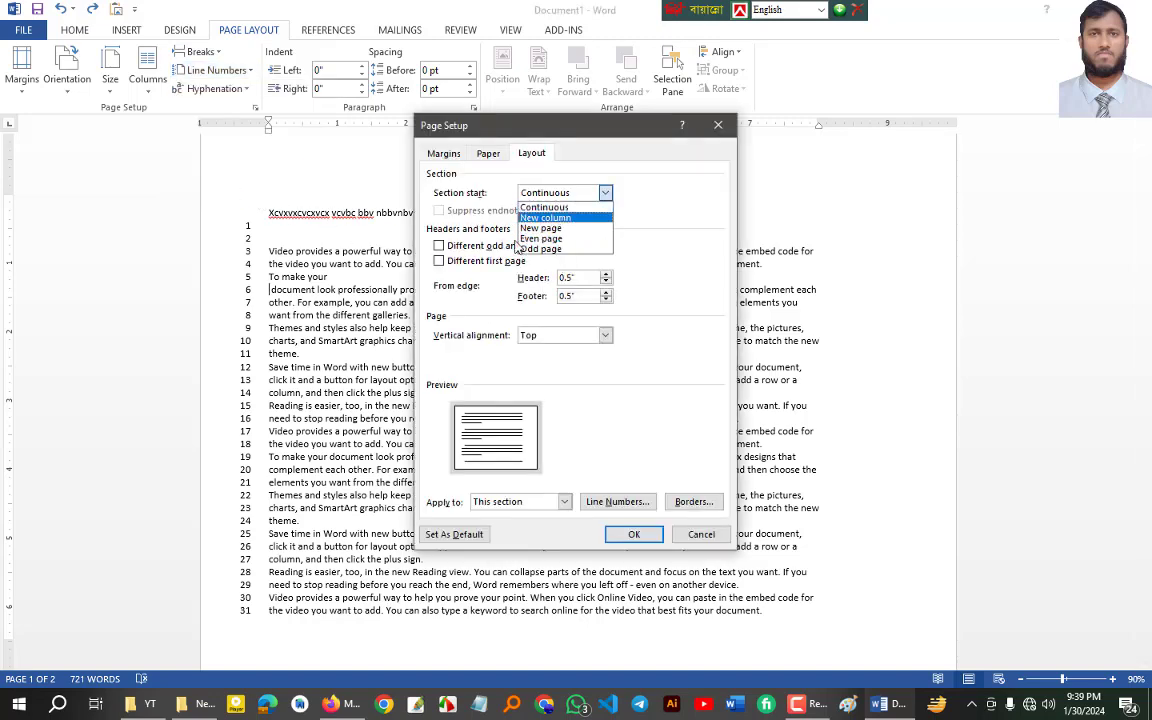
{"action": "left_click", "coordinate": [604, 336]}
{"action": "left_click", "coordinate": [604, 336]}
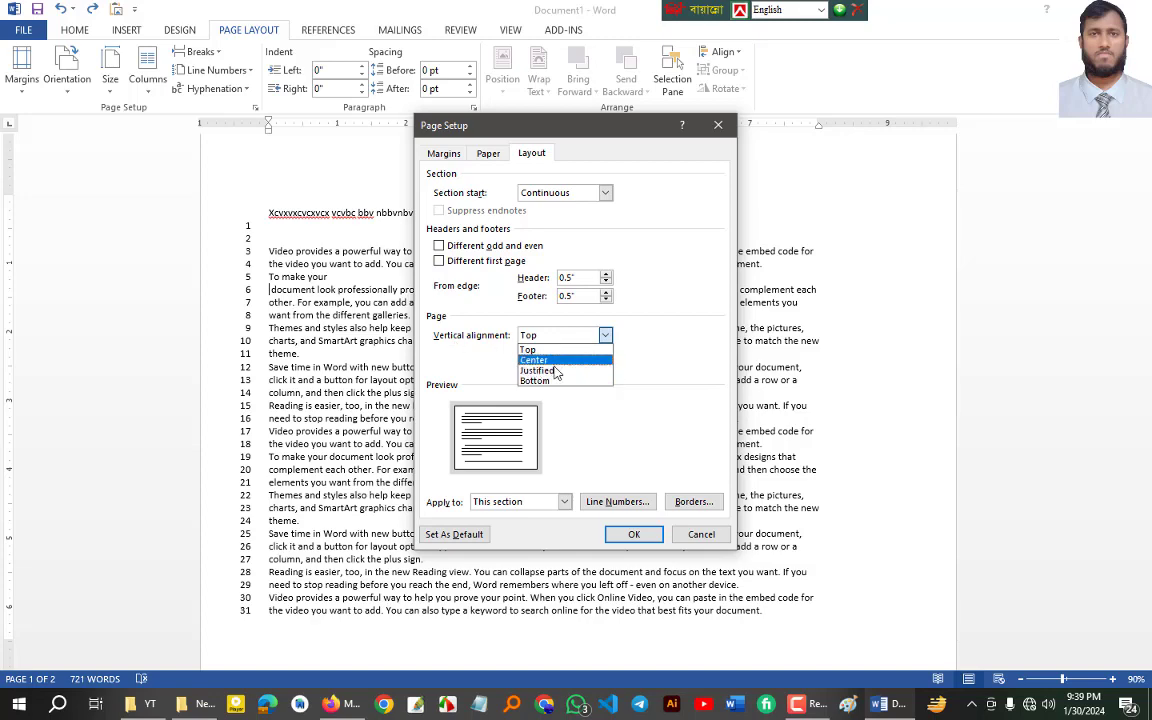
{"action": "left_click", "coordinate": [651, 346]}
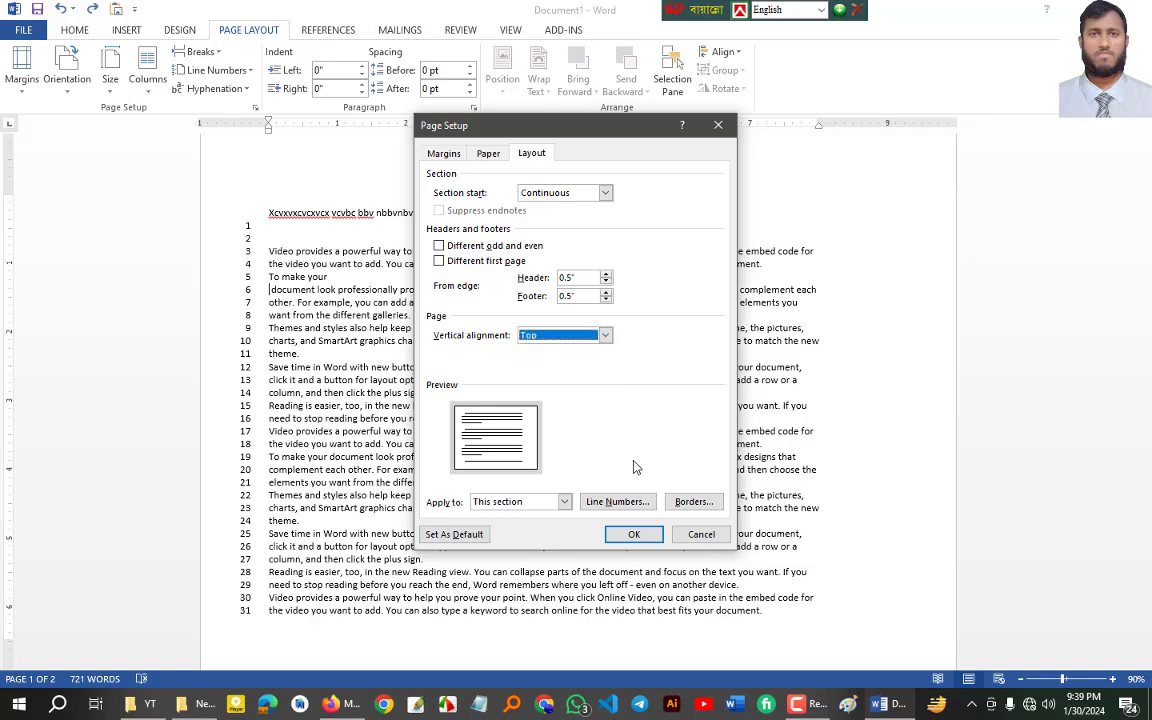
{"action": "left_click", "coordinate": [700, 536]}
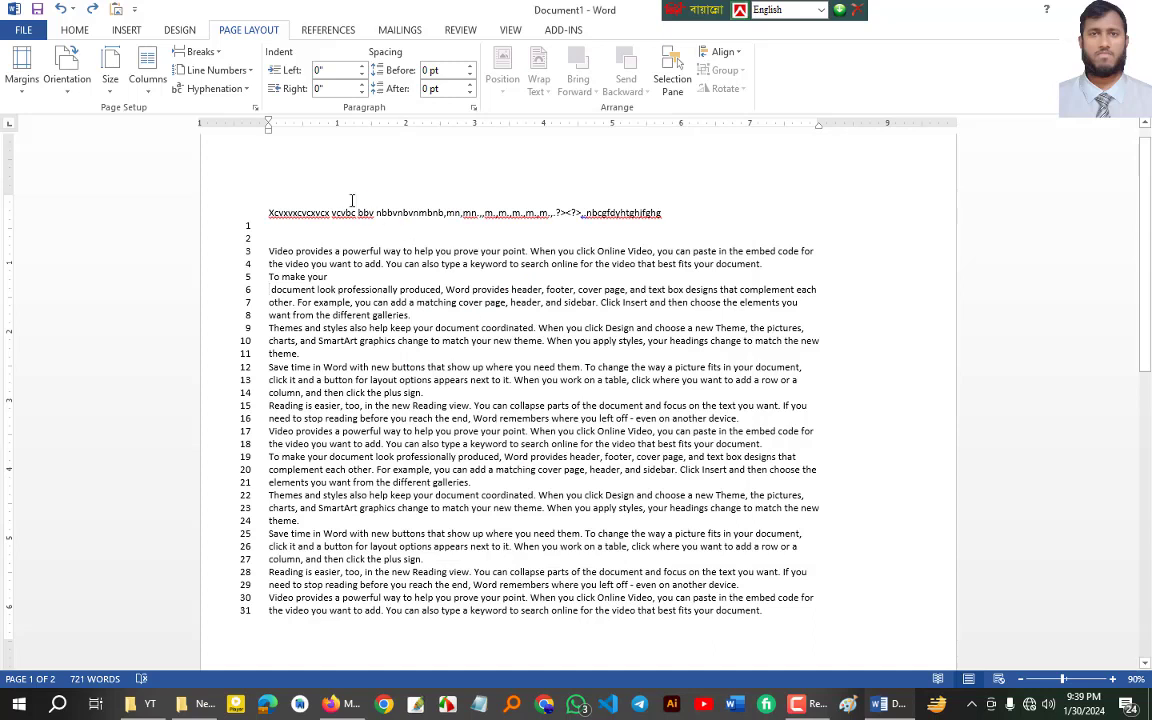
Insert the word "ban" before "other" at the start of the seventh numbered line.
{"action": "left_click", "coordinate": [246, 89]}
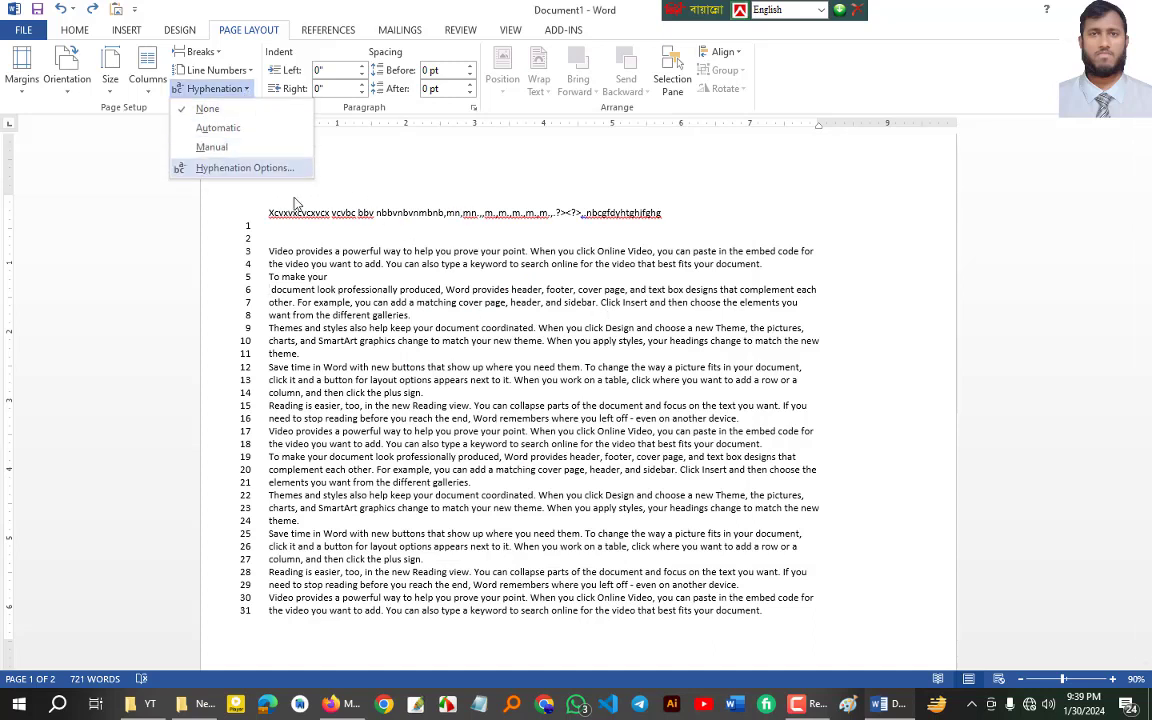
{"action": "left_click", "coordinate": [1113, 679]}
{"action": "left_click", "coordinate": [1113, 679]}
{"action": "left_click", "coordinate": [1113, 679]}
{"action": "left_click", "coordinate": [1113, 679]}
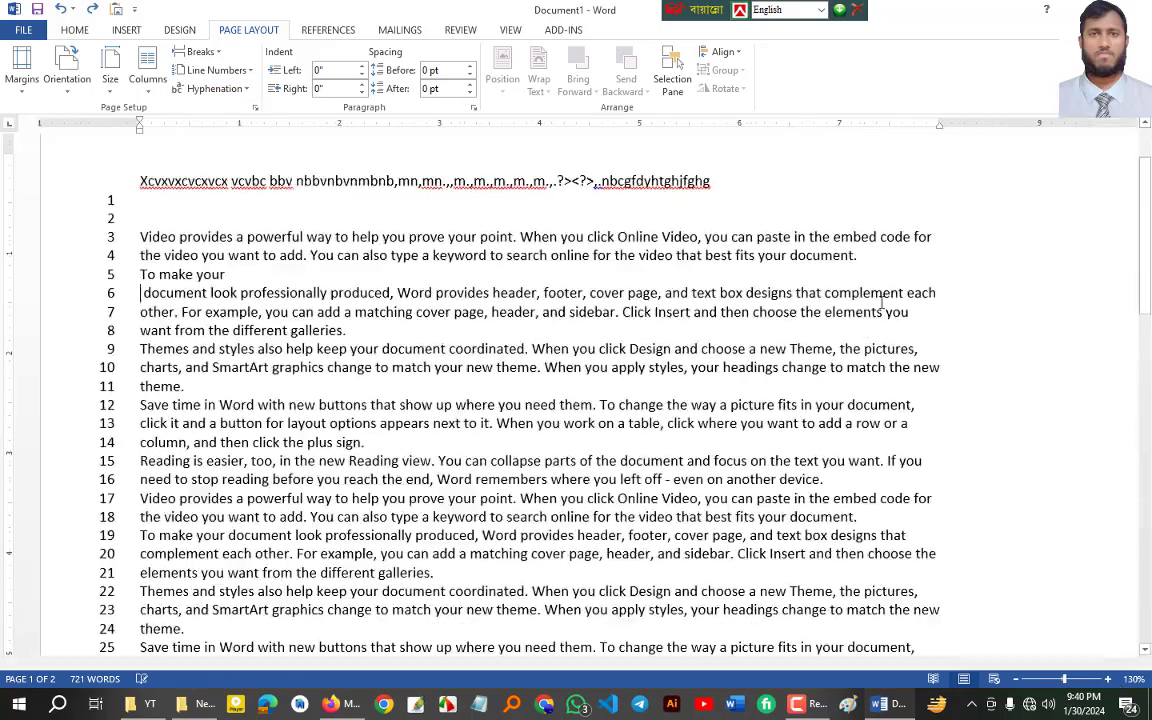
{"action": "left_click", "coordinate": [941, 294]}
{"action": "type", "text": "b"}
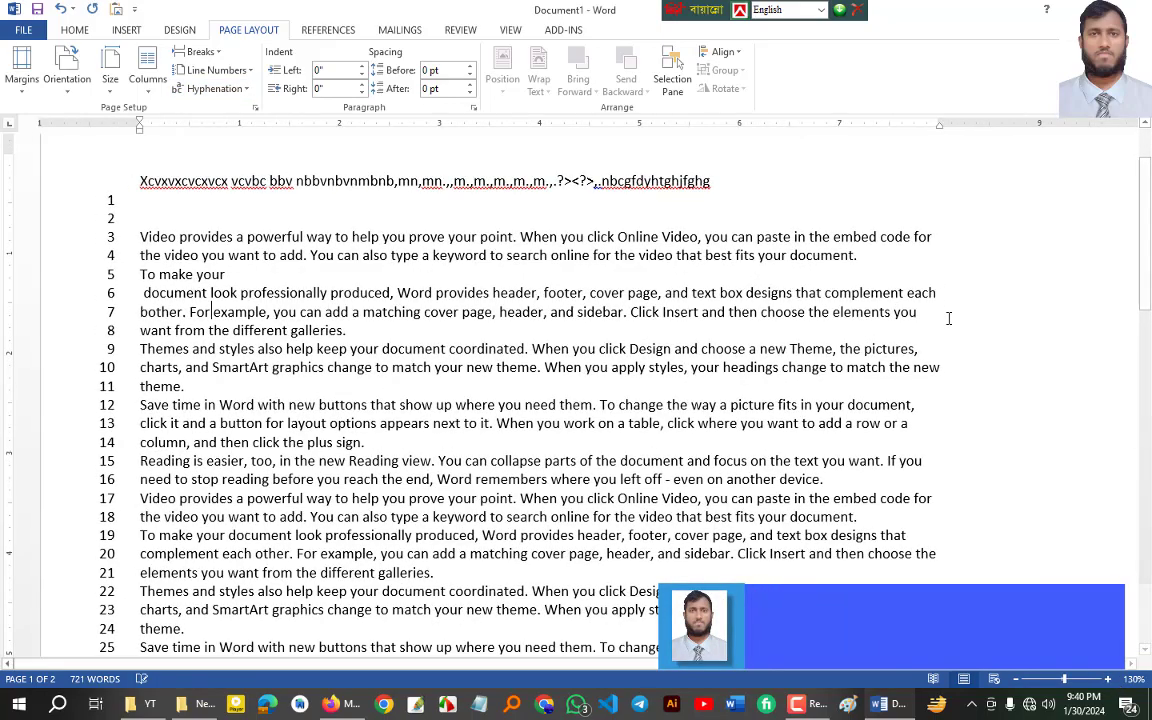
{"action": "type", "text": "an"}
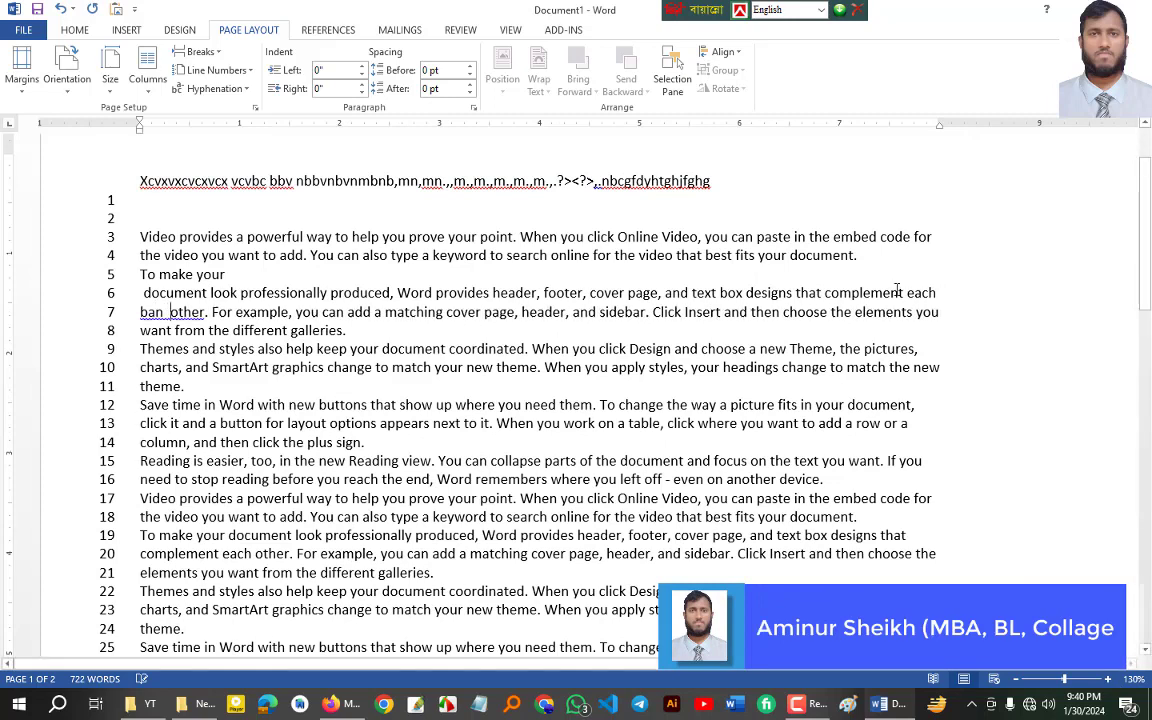
Try automatic hyphenation on the whole text, highlighting the hyphenated word "column", and undo it.
{"action": "key", "text": "ctrl+a"}
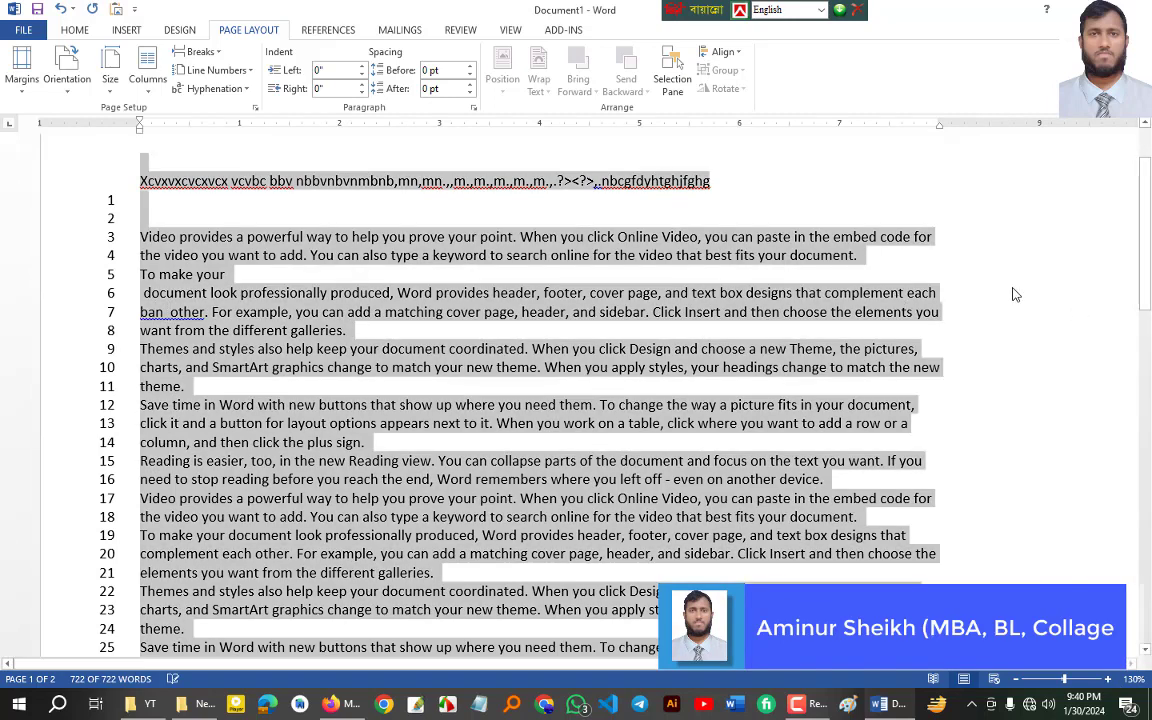
{"action": "left_click", "coordinate": [218, 88]}
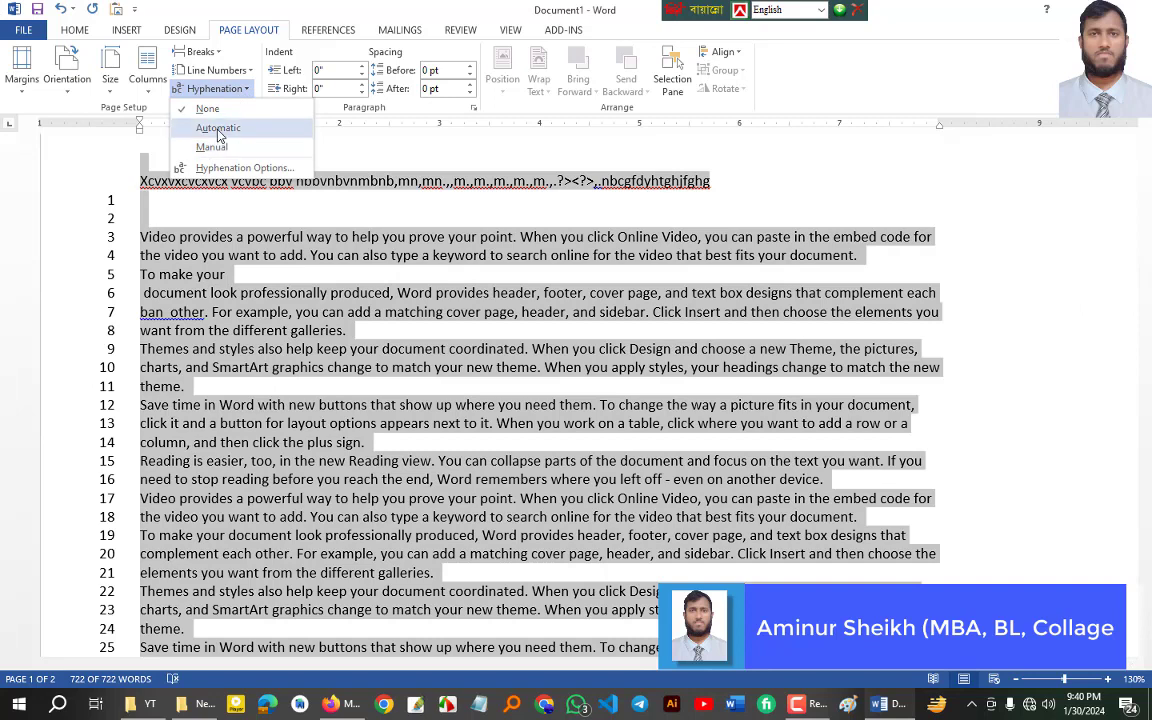
{"action": "left_click", "coordinate": [218, 128]}
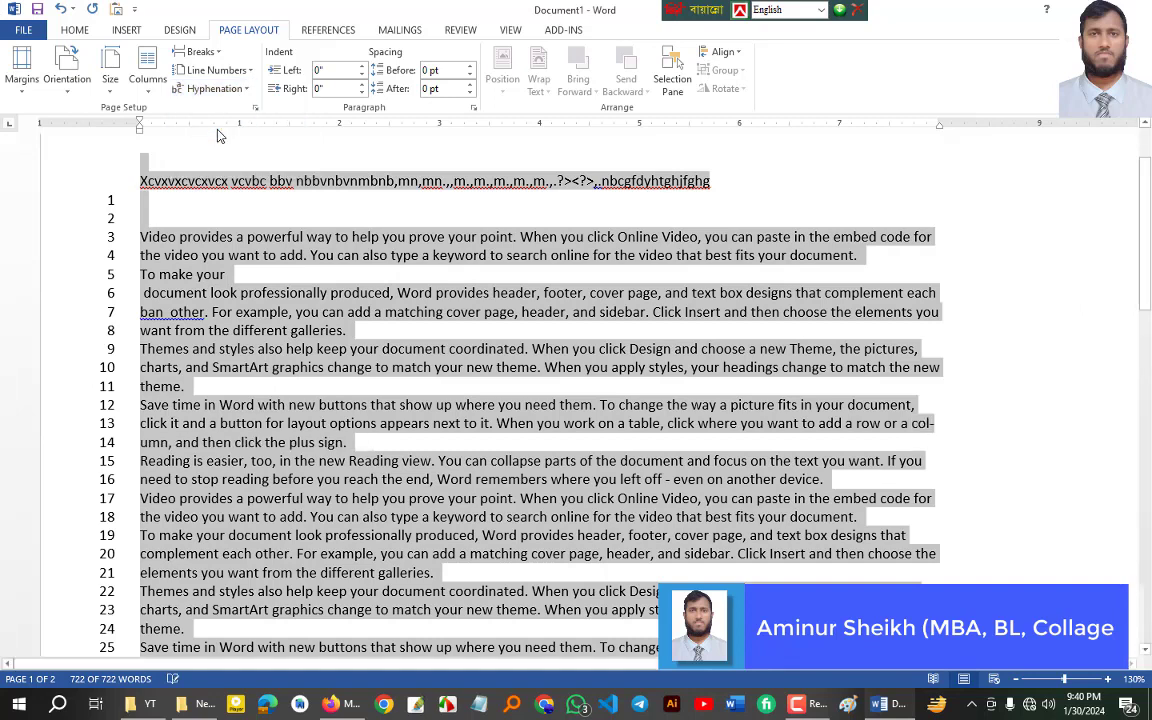
{"action": "left_click", "coordinate": [911, 424]}
{"action": "left_click_drag", "start_coordinate": [911, 424], "coordinate": [935, 442]}
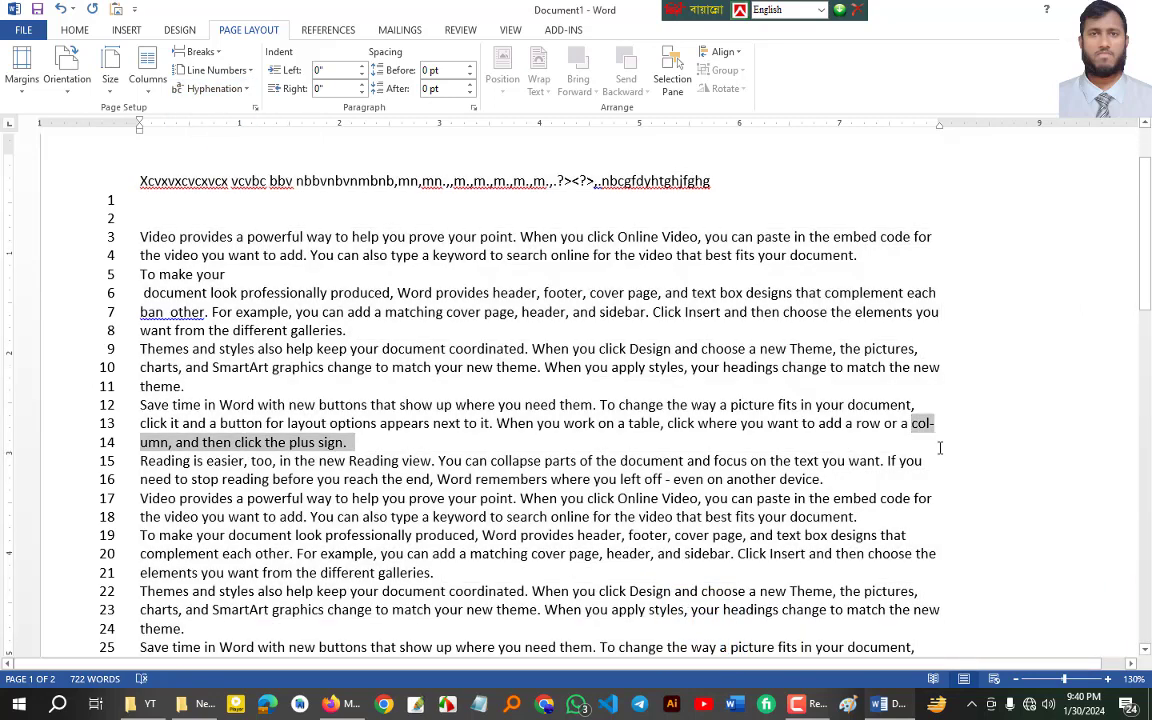
{"action": "key", "text": "ctrl+z"}
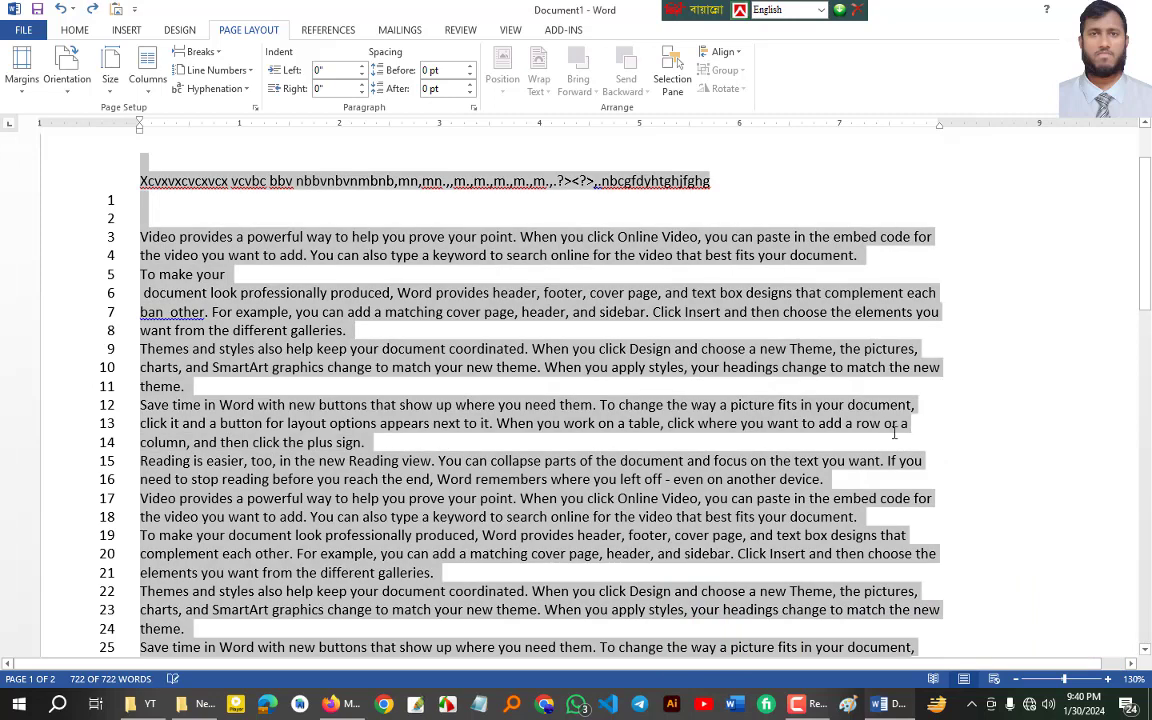
{"action": "left_click", "coordinate": [895, 433]}
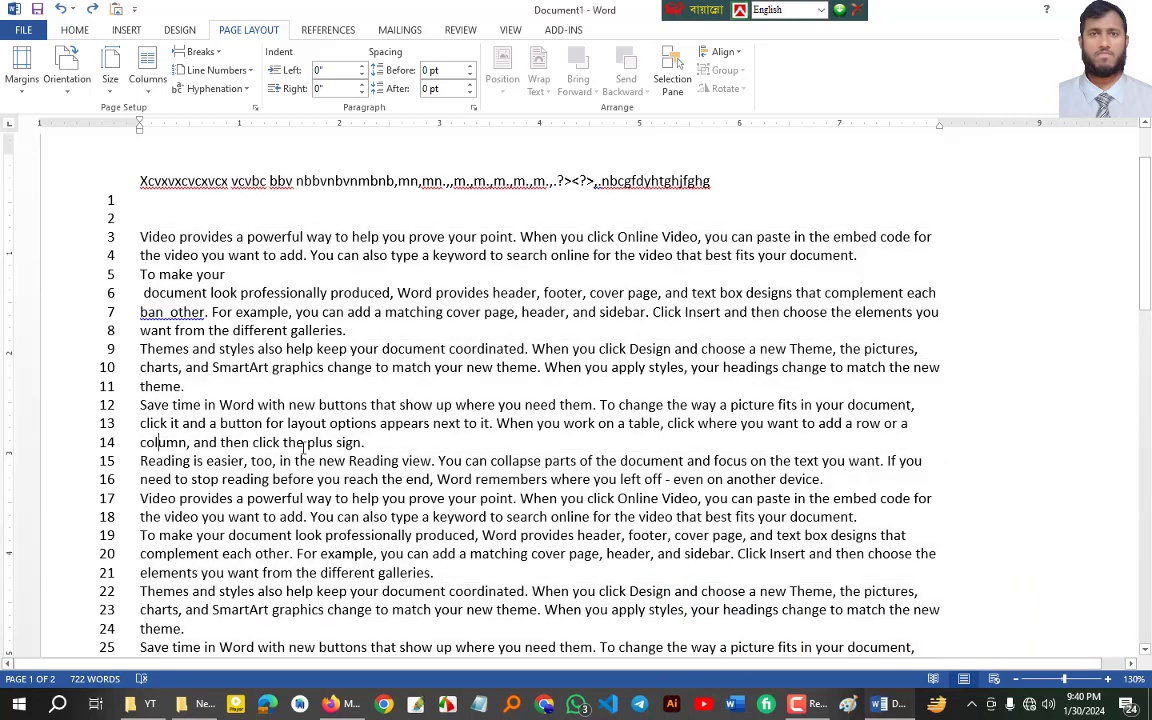
Switch the hyphenation of the whole text to Automatic and back to None.
{"action": "key", "text": "ctrl+a"}
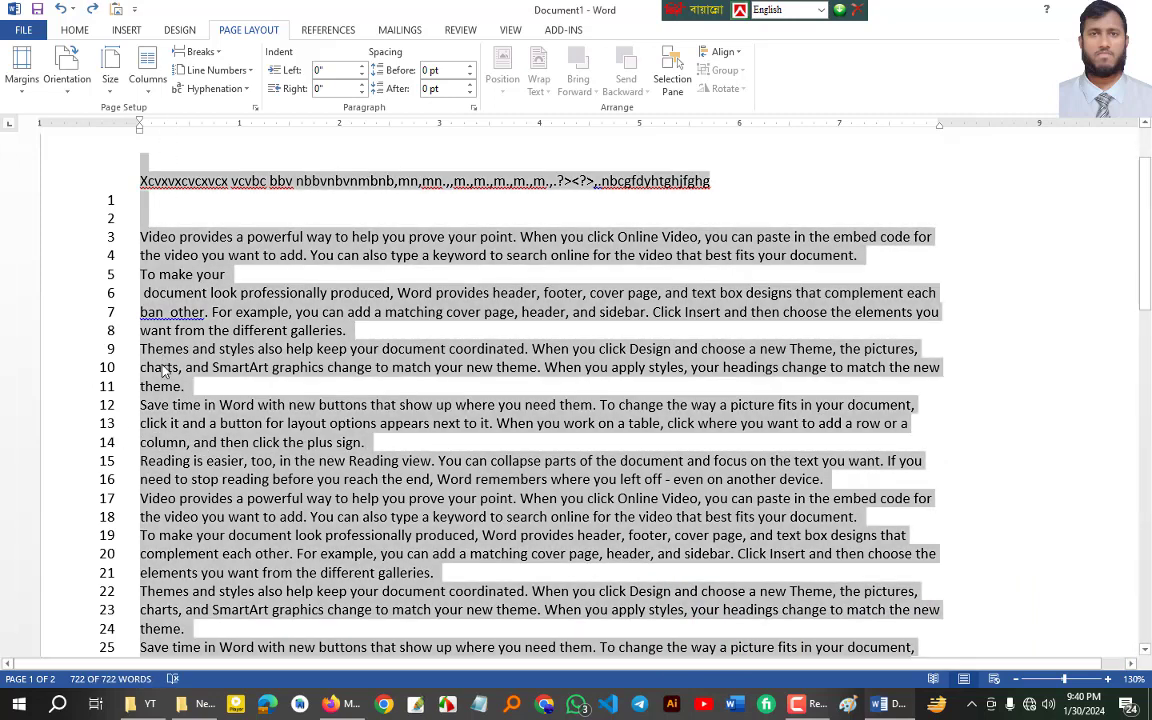
{"action": "left_click", "coordinate": [214, 88]}
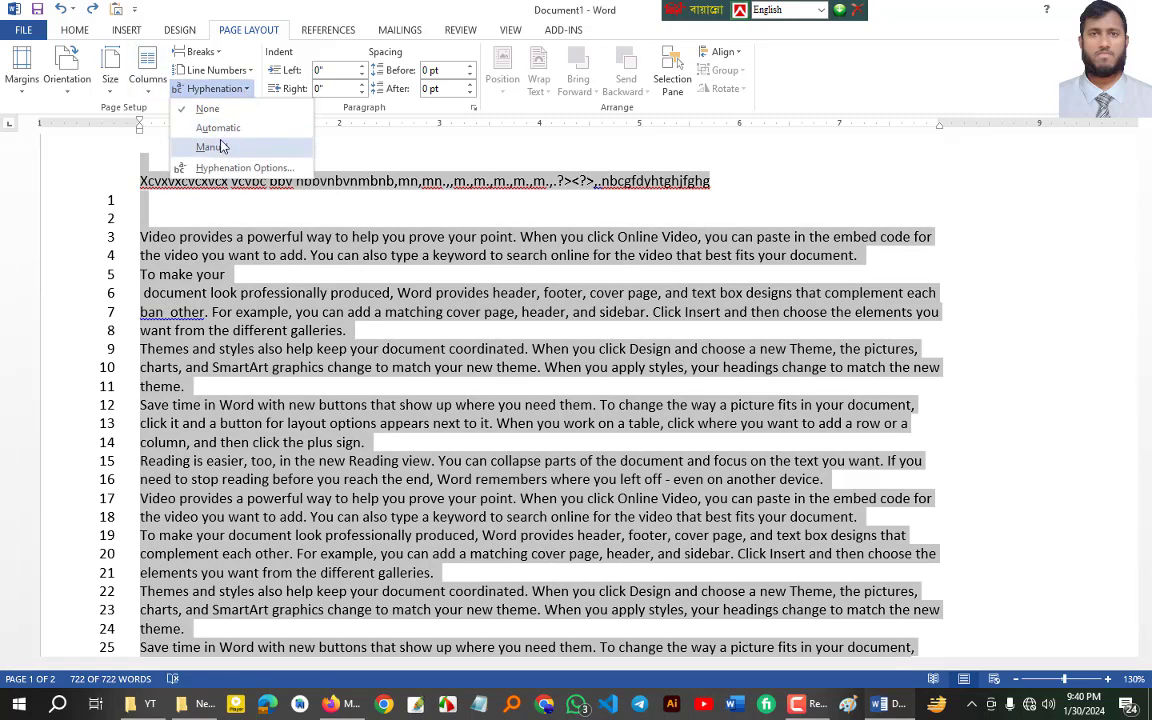
{"action": "left_click", "coordinate": [219, 130]}
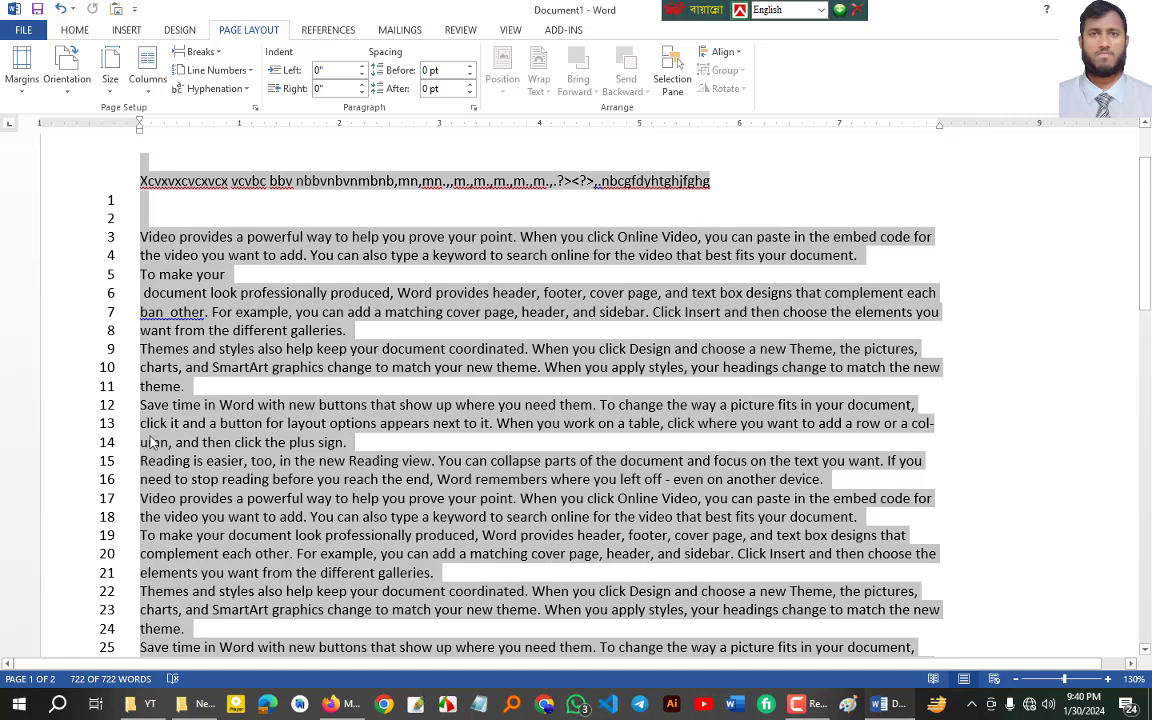
{"action": "left_click", "coordinate": [247, 90]}
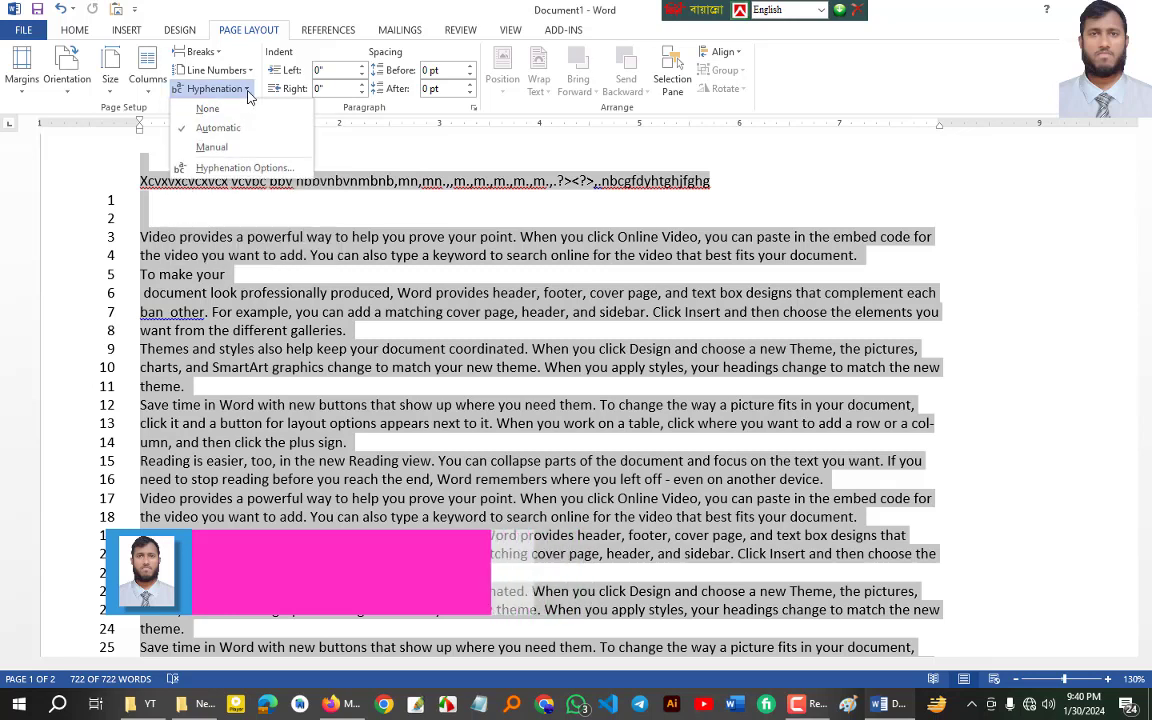
{"action": "left_click", "coordinate": [208, 112]}
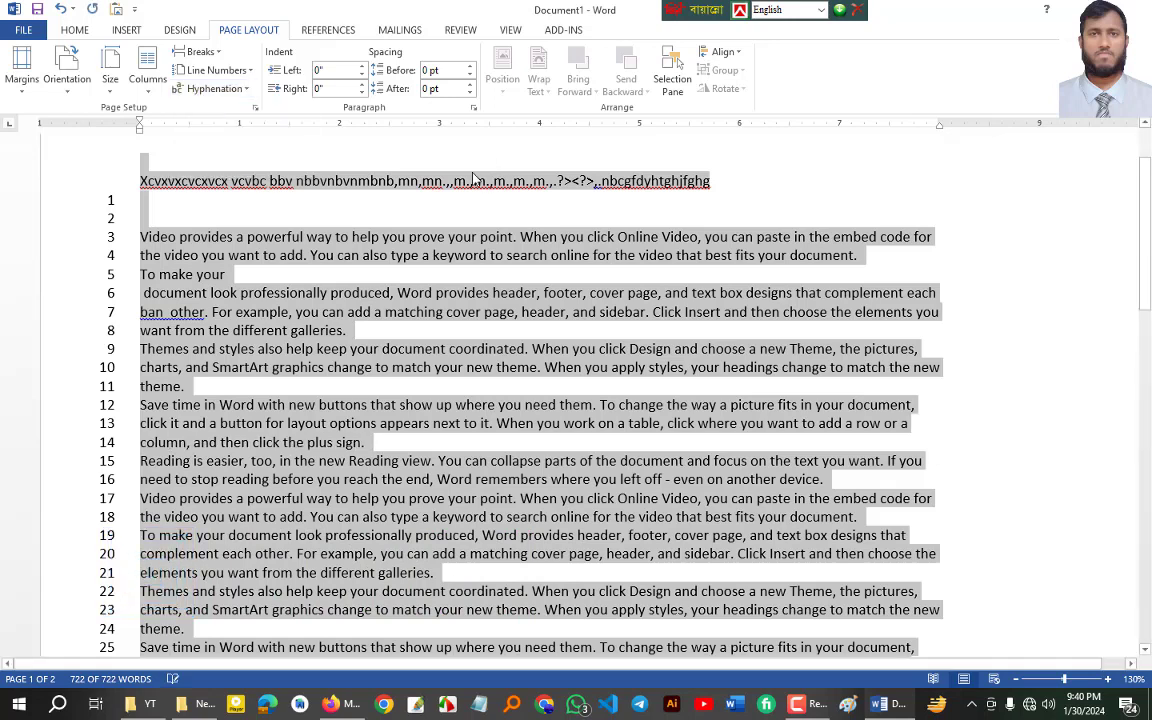
Raise the left indent of the whole selected text to 0.2".
{"action": "left_click", "coordinate": [337, 74]}
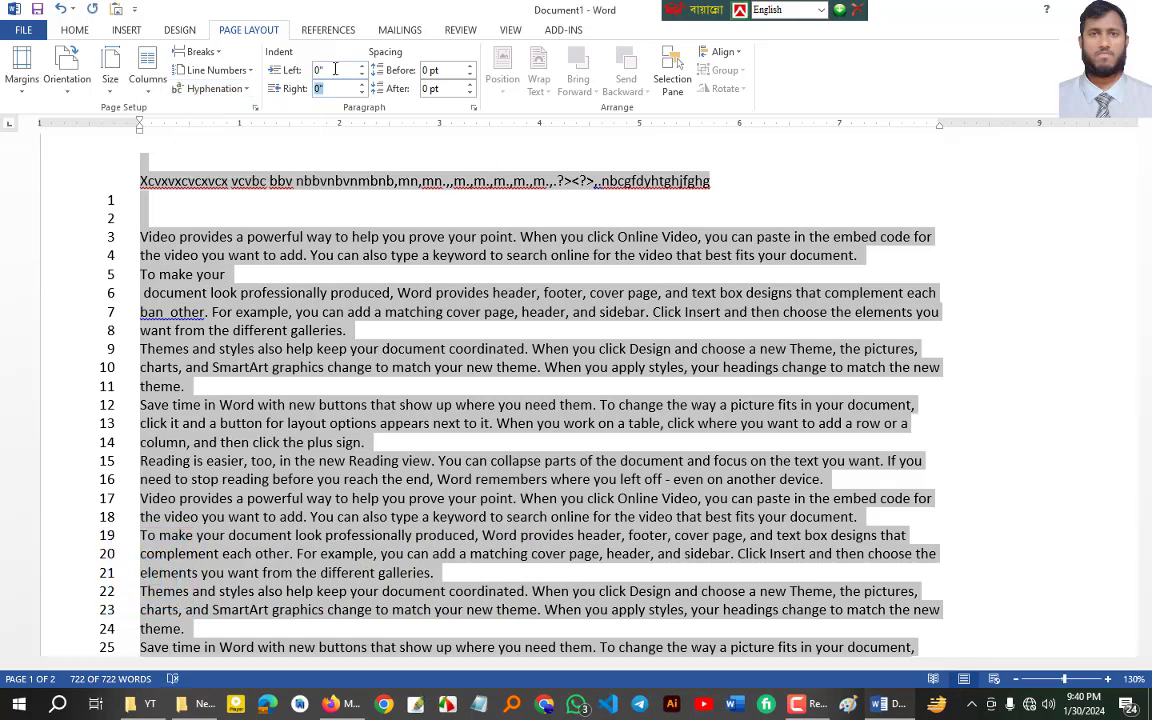
{"action": "left_click", "coordinate": [362, 66]}
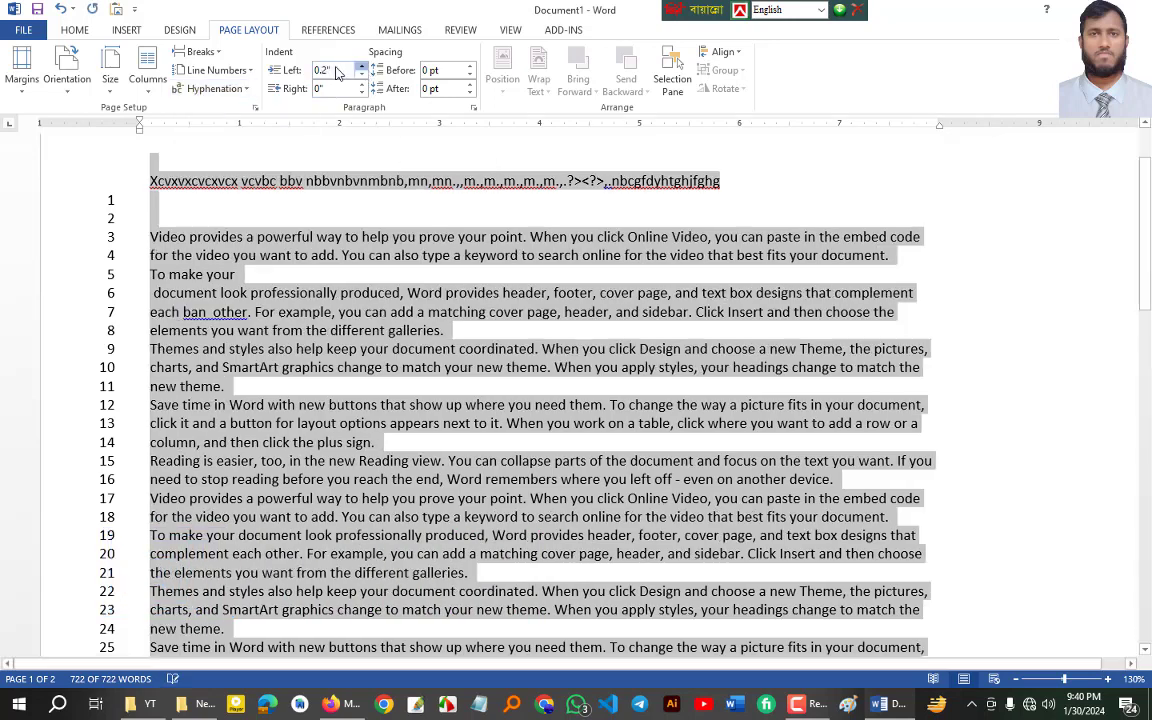
{"action": "left_click", "coordinate": [362, 66]}
Set the line numbers to None for the whole selected text.
{"action": "left_click", "coordinate": [215, 70]}
{"action": "left_click", "coordinate": [225, 91]}
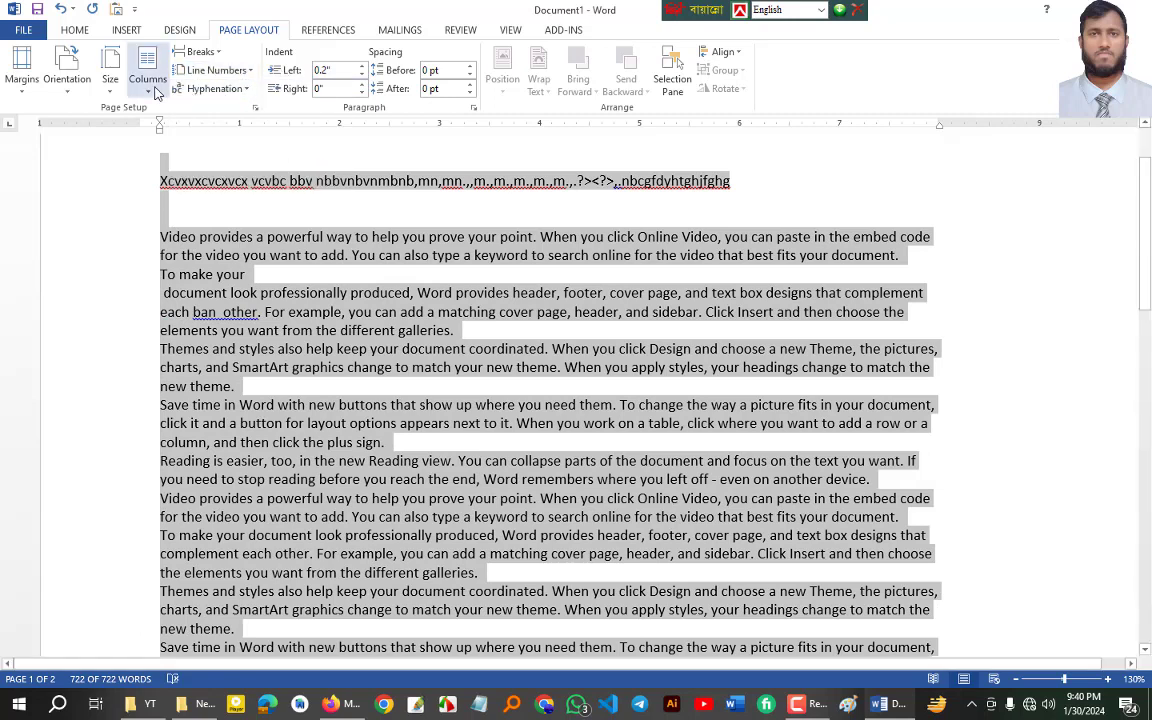
{"action": "left_click", "coordinate": [215, 70]}
{"action": "left_click", "coordinate": [207, 92]}
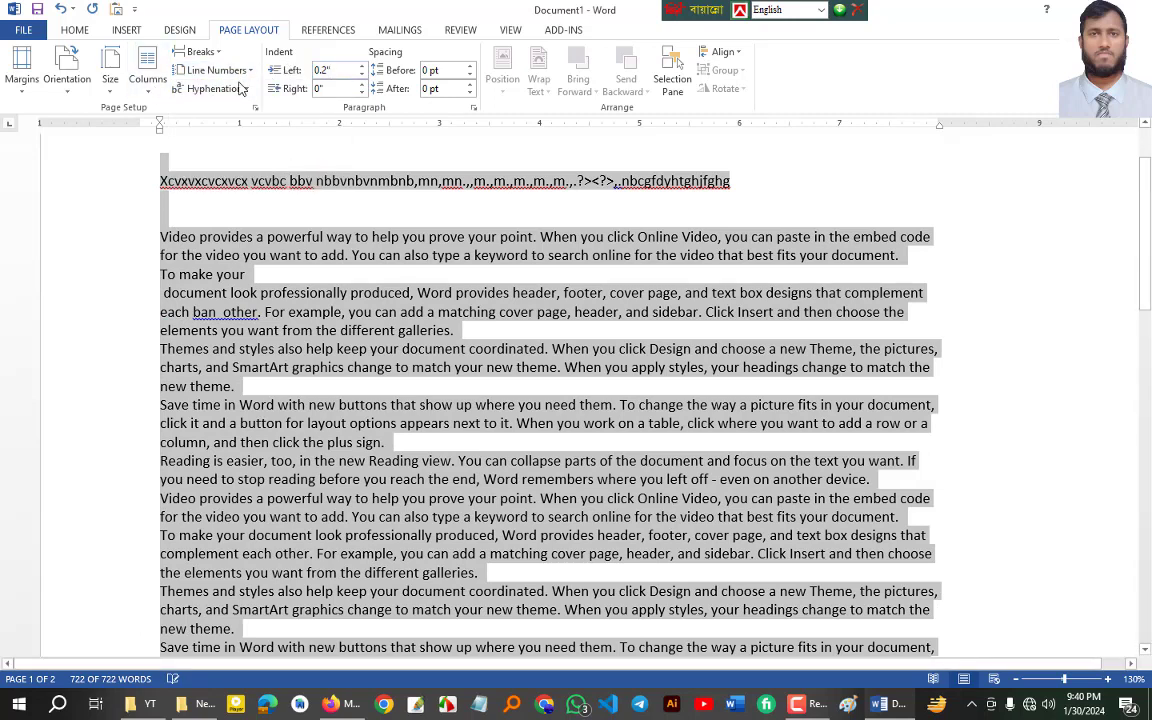
{"action": "left_click", "coordinate": [215, 70]}
{"action": "left_click", "coordinate": [215, 70]}
Raise the left indent of the selected text to 0.6" and return it to 0".
{"action": "left_click", "coordinate": [362, 66]}
{"action": "left_click", "coordinate": [362, 66]}
{"action": "left_click", "coordinate": [362, 66]}
{"action": "left_click", "coordinate": [362, 66]}
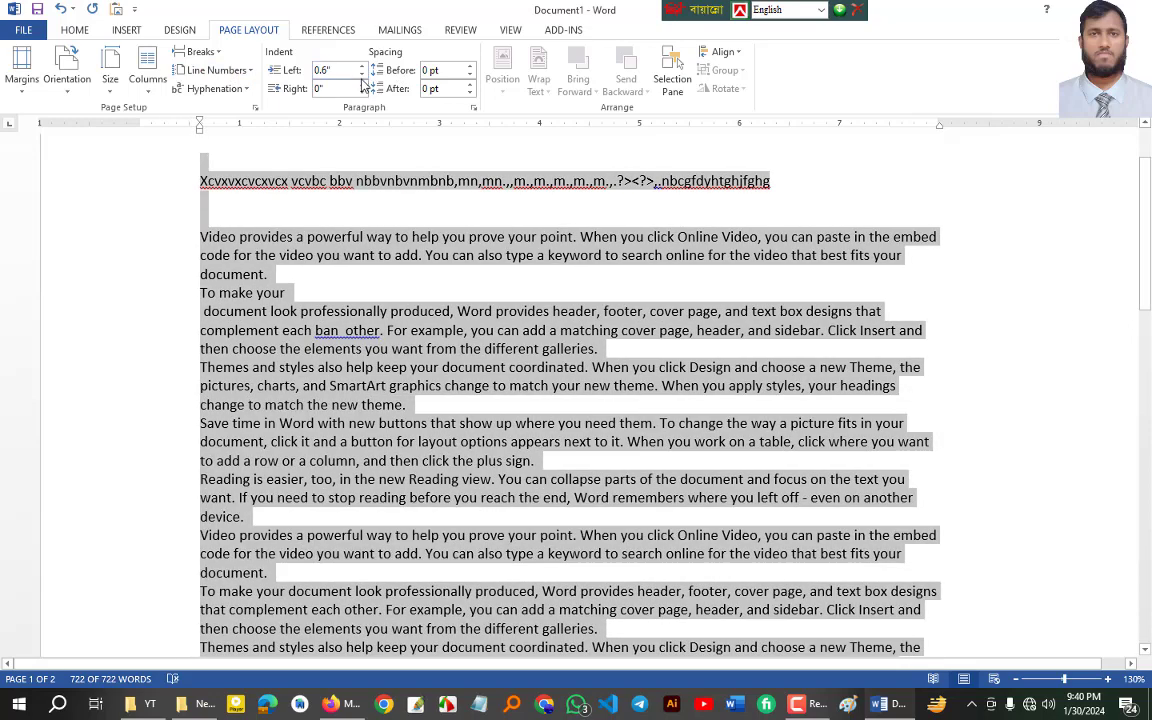
{"action": "left_click", "coordinate": [362, 75]}
{"action": "left_click", "coordinate": [362, 75]}
{"action": "left_click", "coordinate": [362, 75]}
{"action": "left_click", "coordinate": [362, 75]}
{"action": "left_click", "coordinate": [362, 75]}
{"action": "left_click", "coordinate": [362, 75]}
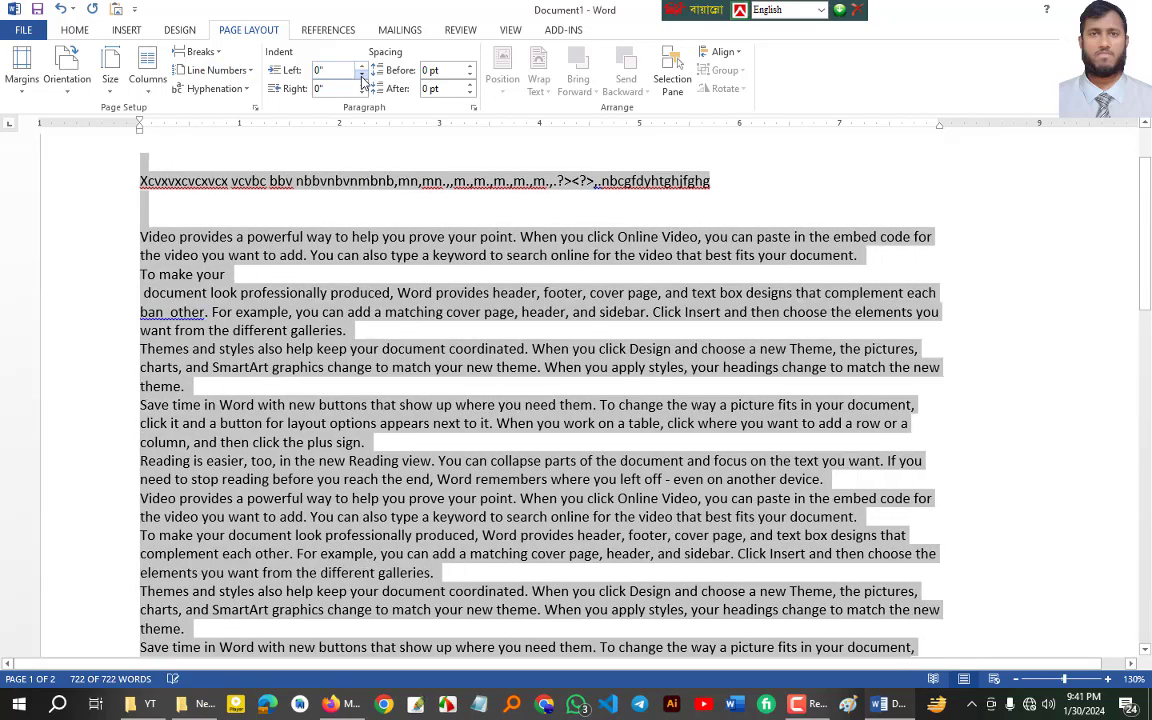
Raise the right indent of the selected text to 0.6" and return it to 0".
{"action": "left_click", "coordinate": [362, 85]}
{"action": "left_click", "coordinate": [362, 85]}
{"action": "left_click", "coordinate": [362, 85]}
{"action": "left_click", "coordinate": [362, 85]}
{"action": "left_click", "coordinate": [362, 85]}
{"action": "left_click", "coordinate": [362, 85]}
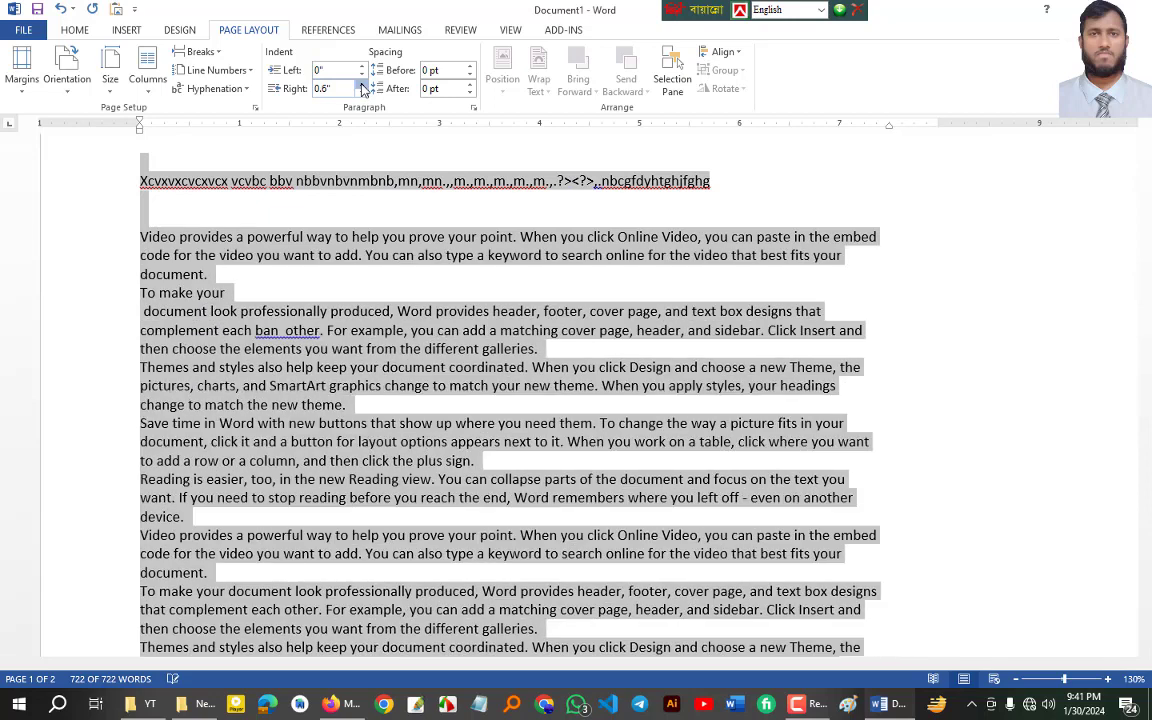
{"action": "left_click", "coordinate": [362, 93]}
{"action": "left_click", "coordinate": [362, 93]}
{"action": "left_click", "coordinate": [362, 93]}
{"action": "left_click", "coordinate": [362, 93]}
{"action": "left_click", "coordinate": [362, 93]}
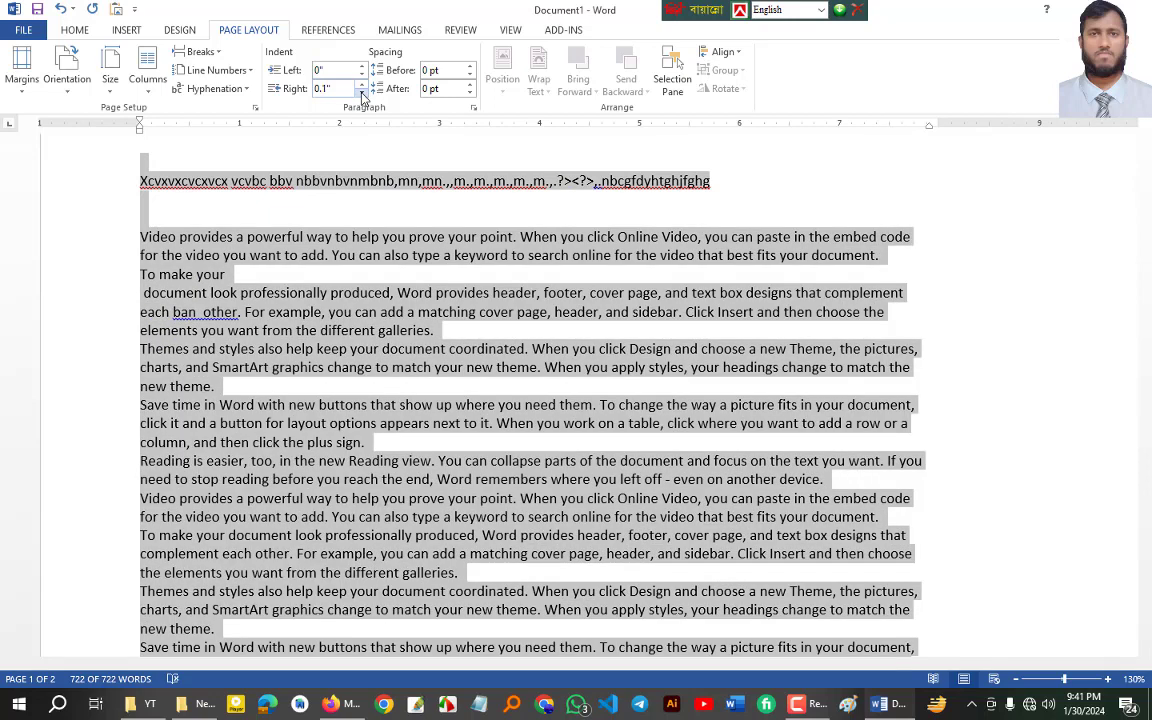
{"action": "left_click", "coordinate": [362, 93]}
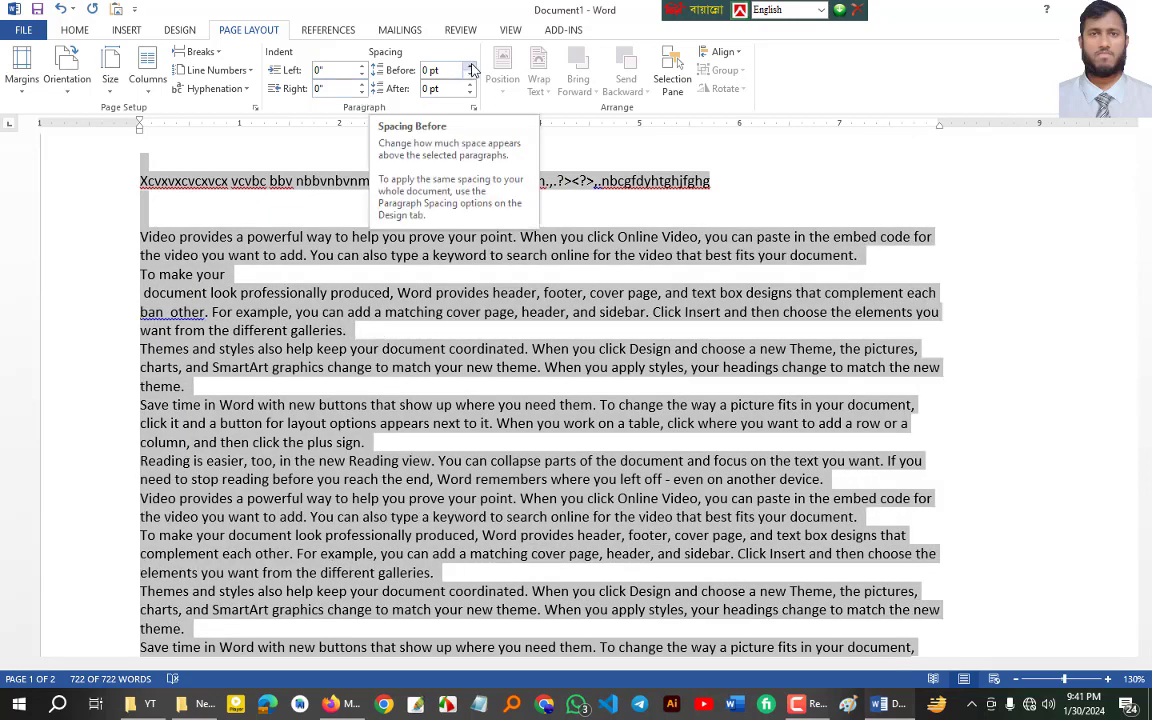
Raise the spacing before the selected paragraphs to 30 pt and return it to 0 pt.
{"action": "left_click", "coordinate": [471, 66]}
{"action": "left_click", "coordinate": [471, 66]}
{"action": "left_click", "coordinate": [471, 66]}
{"action": "left_click", "coordinate": [471, 66]}
{"action": "left_click", "coordinate": [471, 66]}
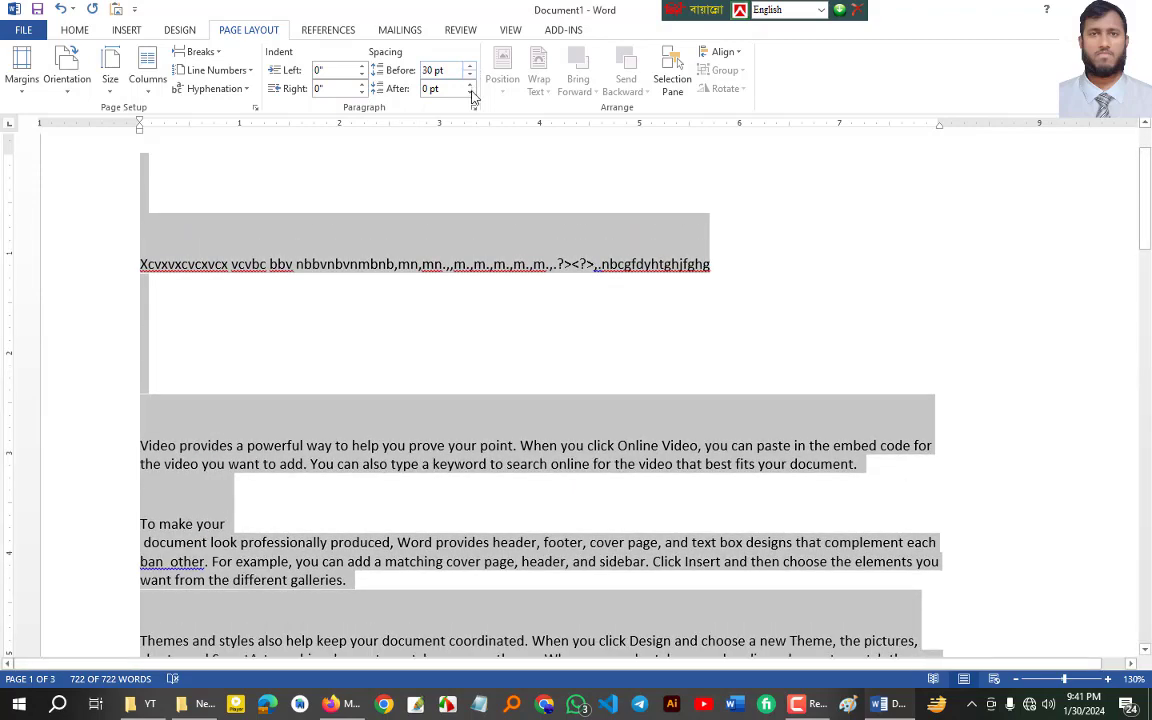
{"action": "left_click", "coordinate": [469, 75]}
{"action": "left_click", "coordinate": [469, 75]}
{"action": "left_click", "coordinate": [469, 75]}
{"action": "left_click", "coordinate": [469, 75]}
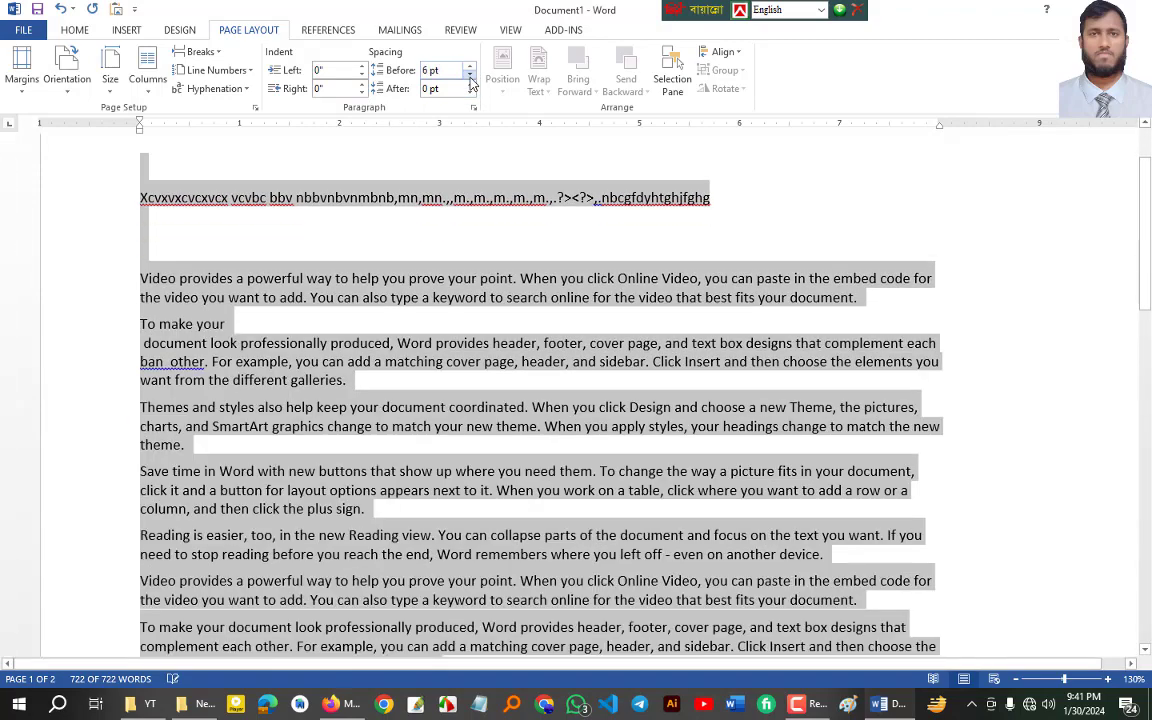
{"action": "left_click", "coordinate": [469, 75]}
Raise the spacing after the selected paragraphs step by step, return it to 0 pt, and deselect the text.
{"action": "left_click", "coordinate": [470, 85]}
{"action": "left_click", "coordinate": [470, 85]}
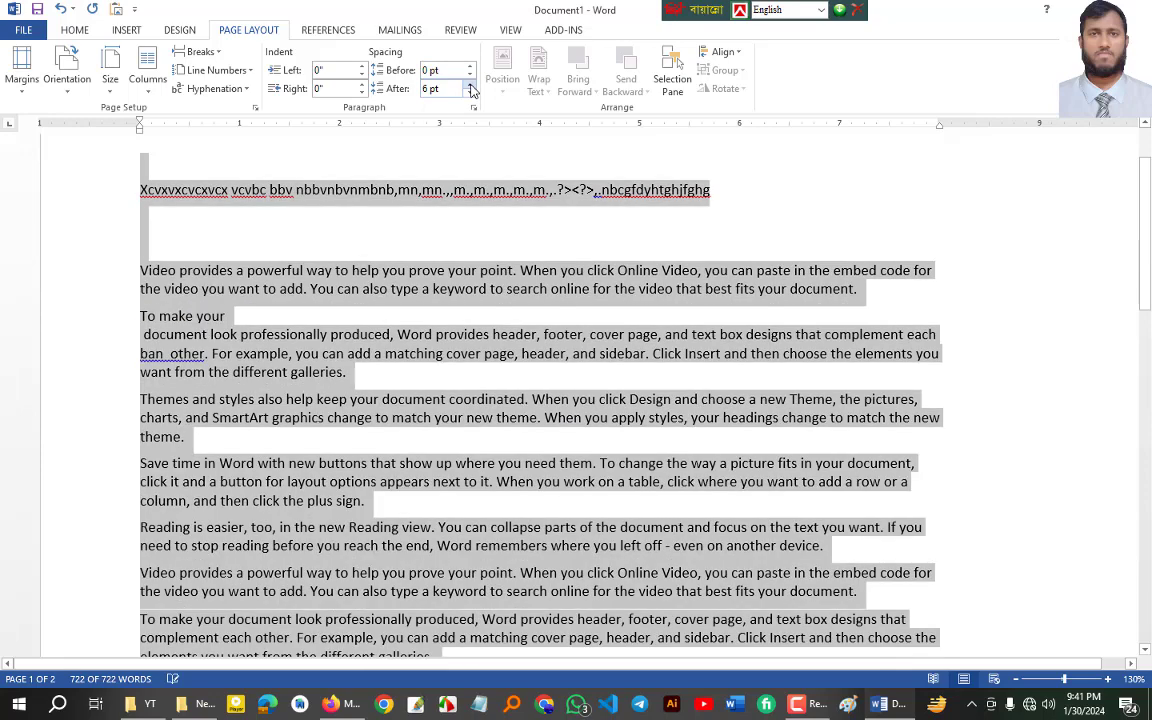
{"action": "left_click", "coordinate": [470, 85]}
{"action": "left_click", "coordinate": [470, 85]}
{"action": "left_click", "coordinate": [470, 85]}
{"action": "left_click", "coordinate": [469, 93]}
{"action": "left_click", "coordinate": [469, 93]}
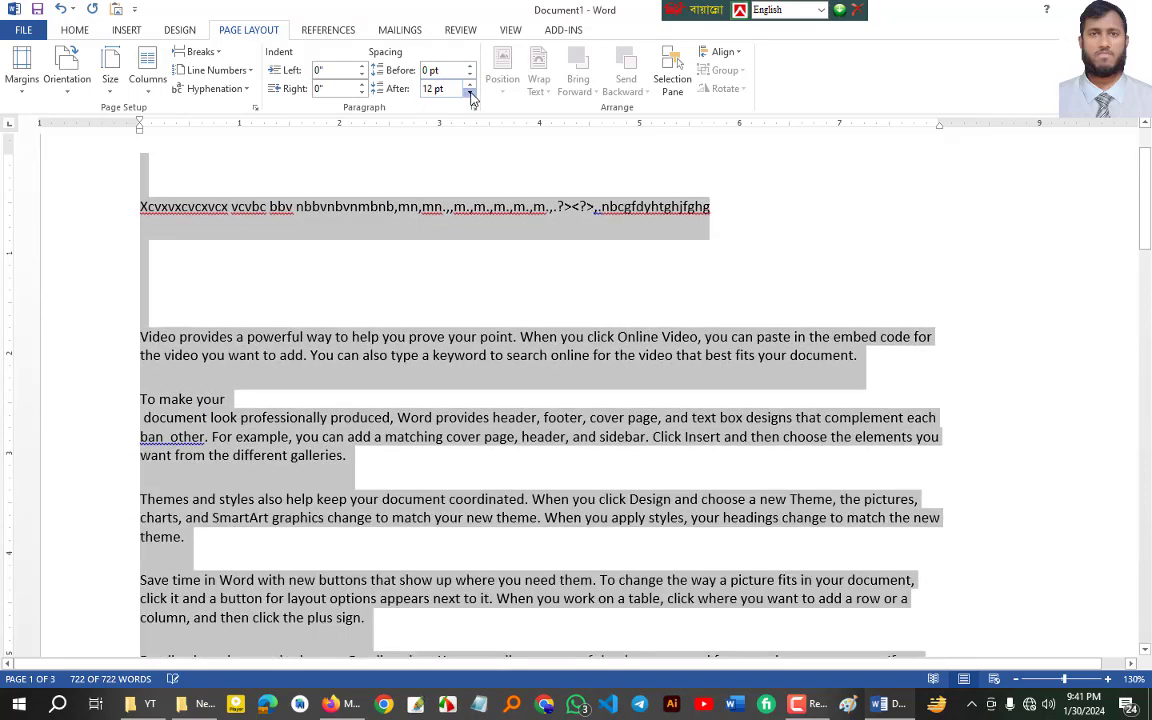
{"action": "left_click", "coordinate": [469, 93]}
{"action": "left_click", "coordinate": [469, 93]}
{"action": "left_click", "coordinate": [469, 93]}
{"action": "left_click", "coordinate": [469, 93]}
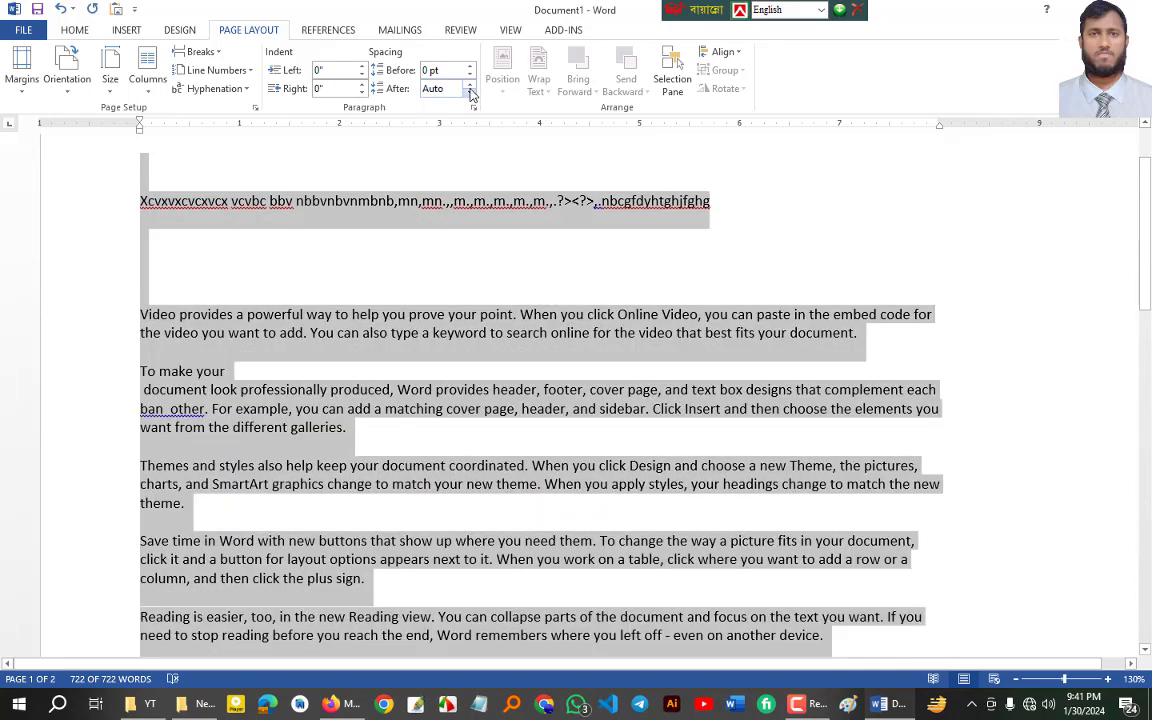
{"action": "left_click", "coordinate": [470, 92]}
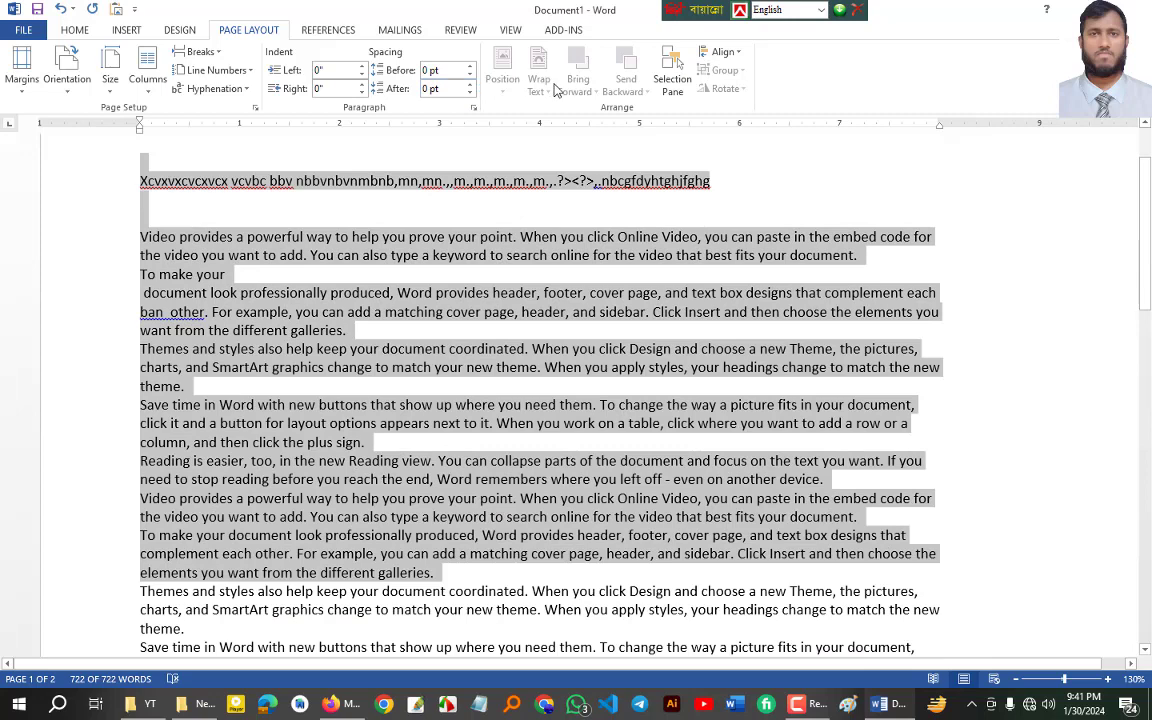
{"action": "left_click", "coordinate": [530, 207]}
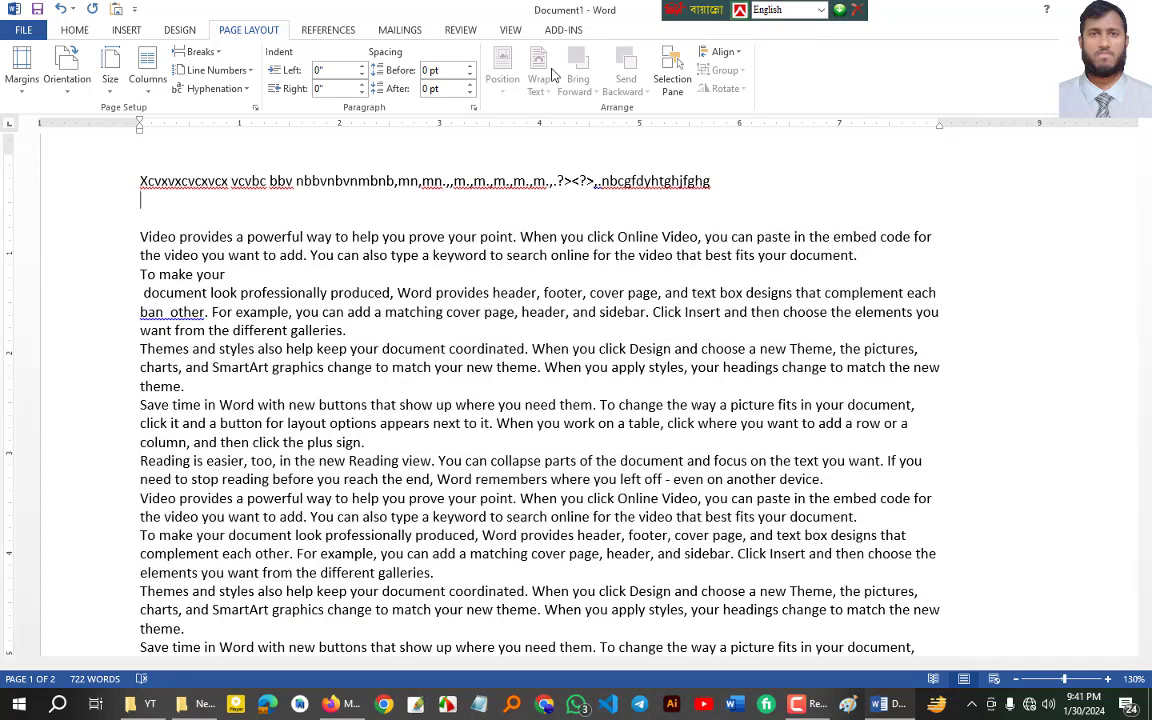
{"action": "left_click", "coordinate": [726, 52]}
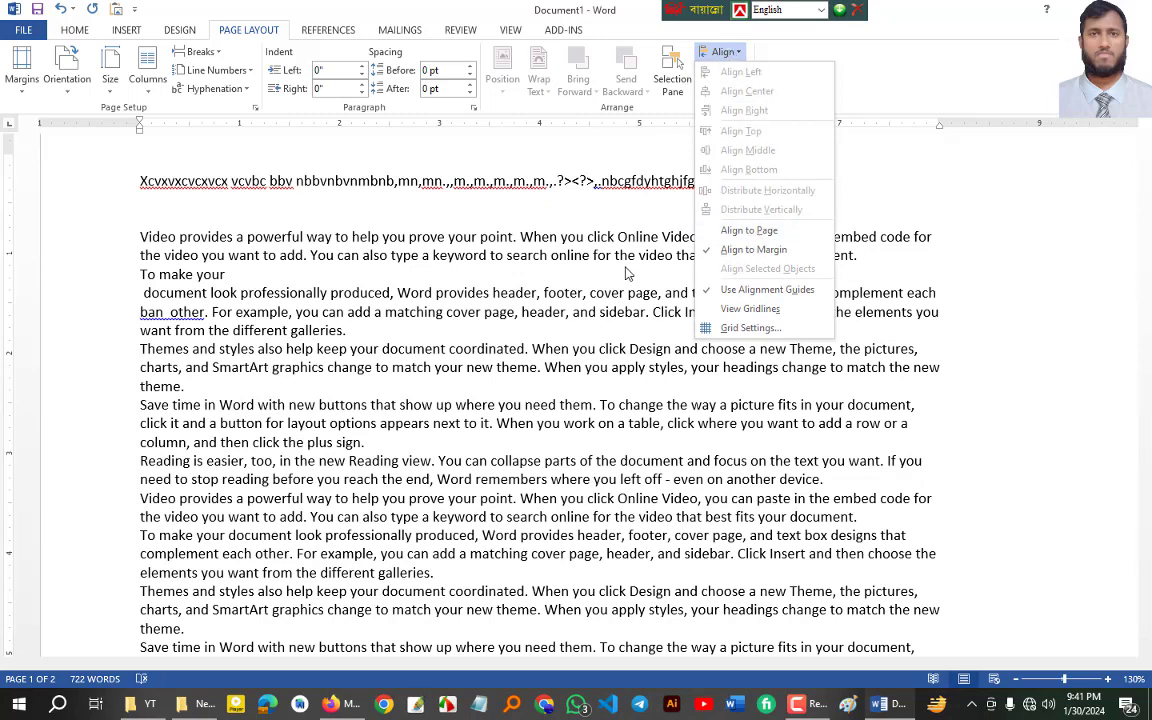
{"action": "left_click", "coordinate": [560, 144]}
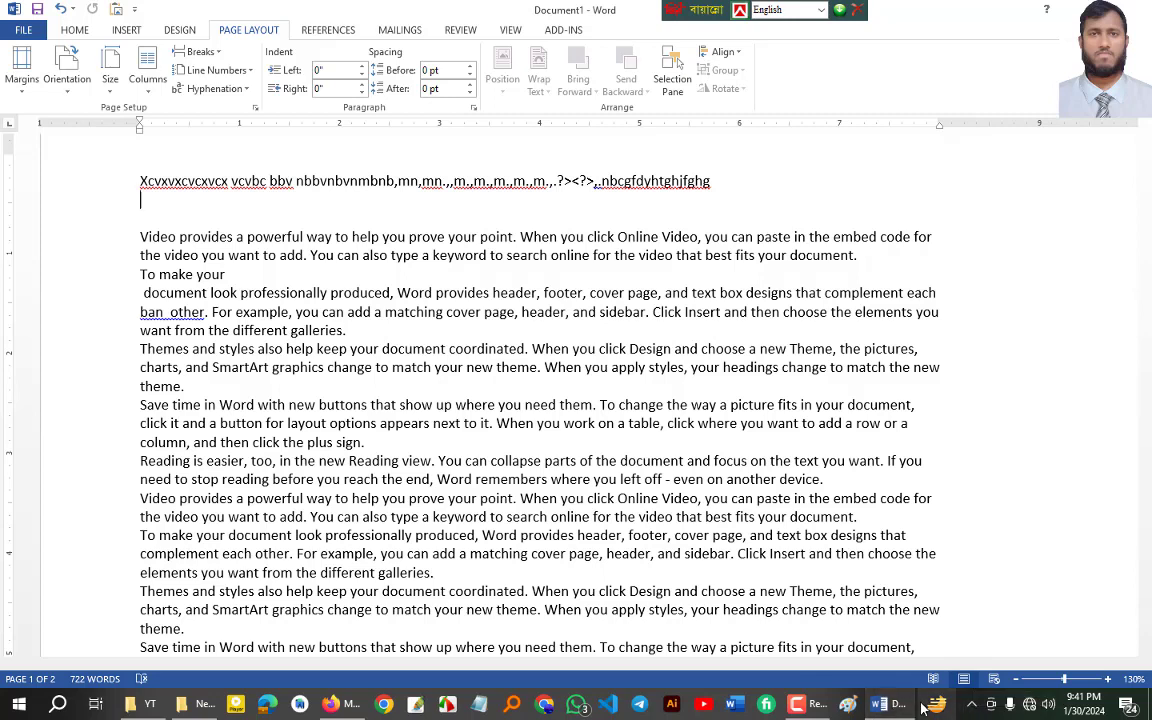
Switch to the Firefox window with the YouTube video and maximize it.
{"action": "mouse_move", "coordinate": [907, 708]}
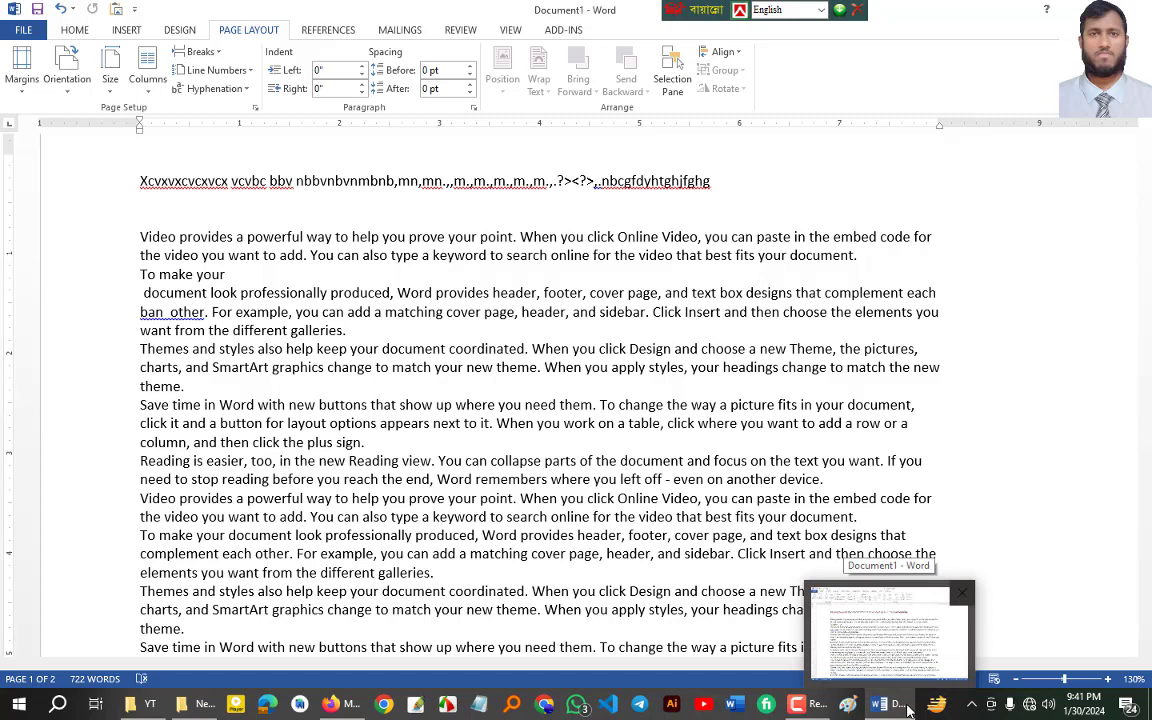
{"action": "left_click", "coordinate": [347, 708]}
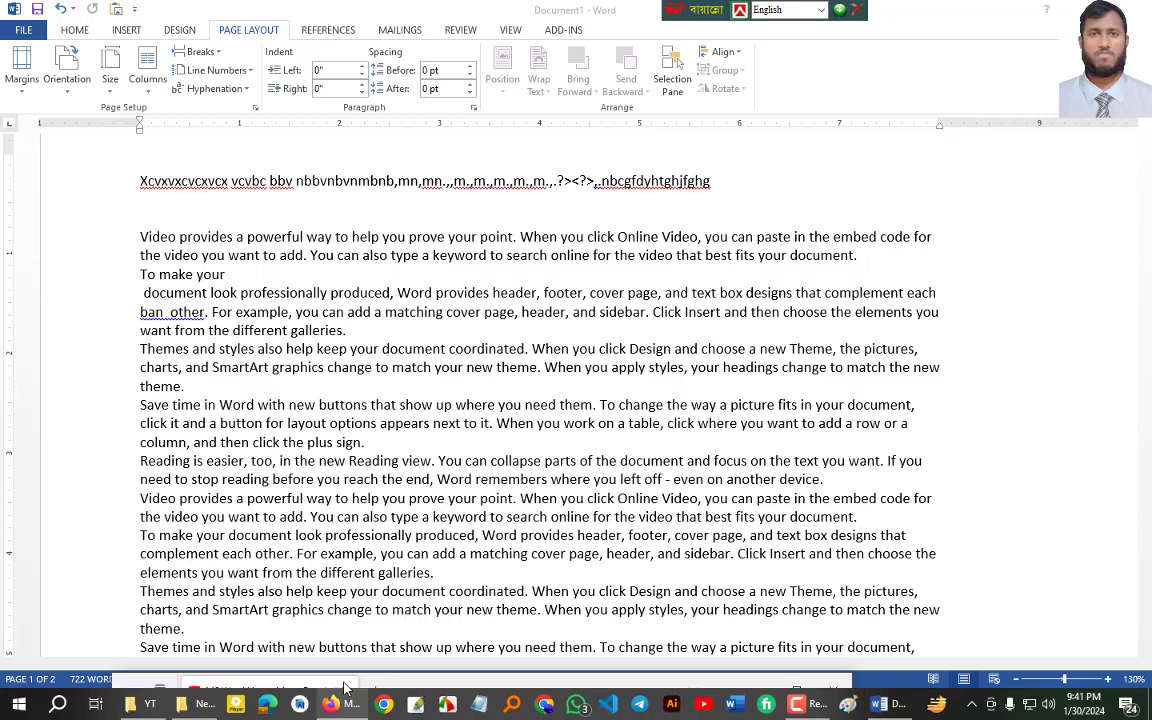
{"action": "left_click", "coordinate": [453, 686]}
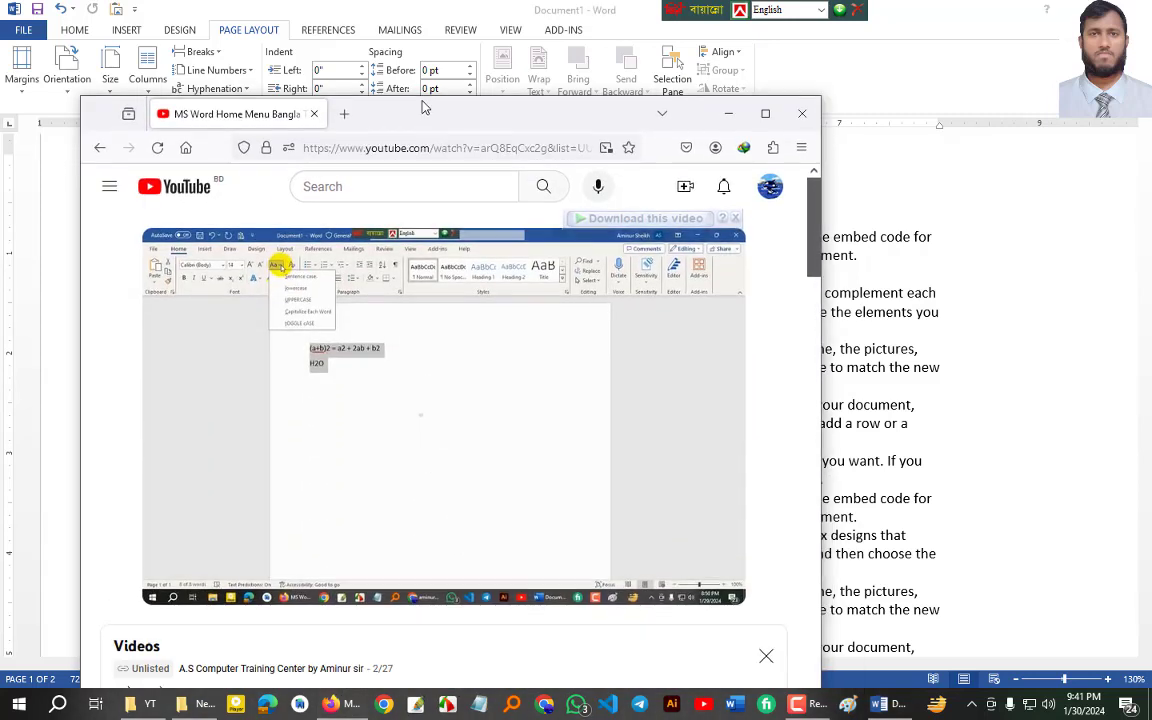
{"action": "left_click", "coordinate": [766, 115]}
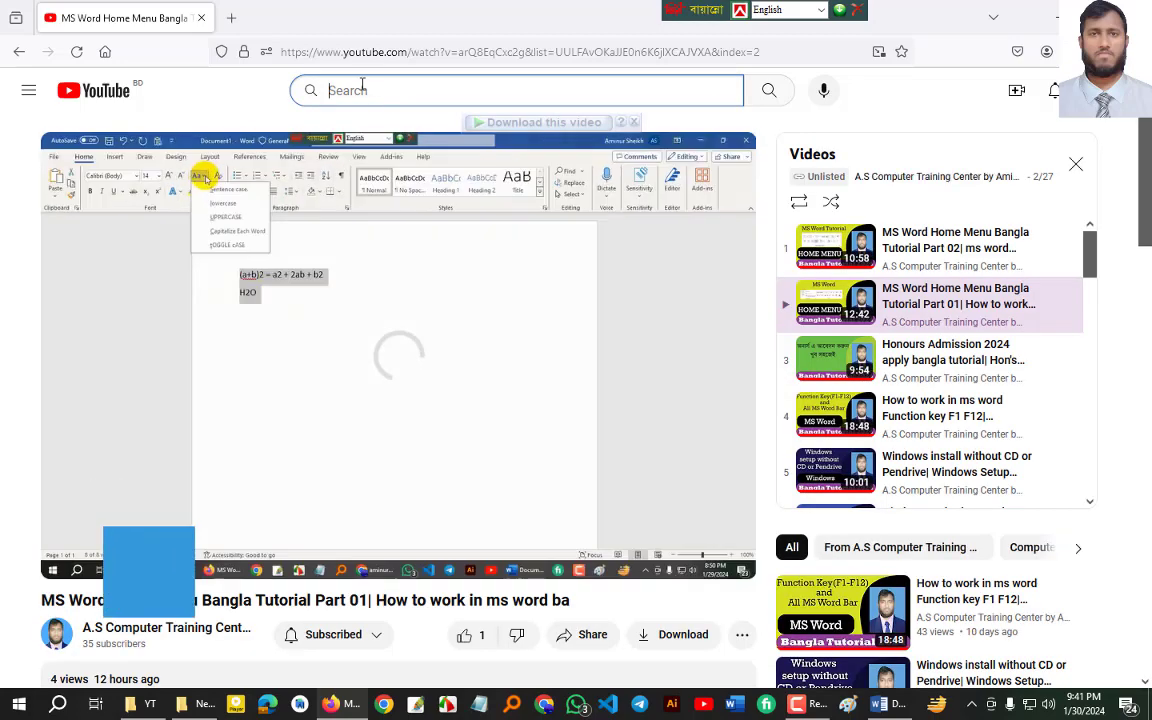
Search YouTube for "as computer training center by" followed by the instructor's first name.
{"action": "left_click", "coordinate": [360, 90]}
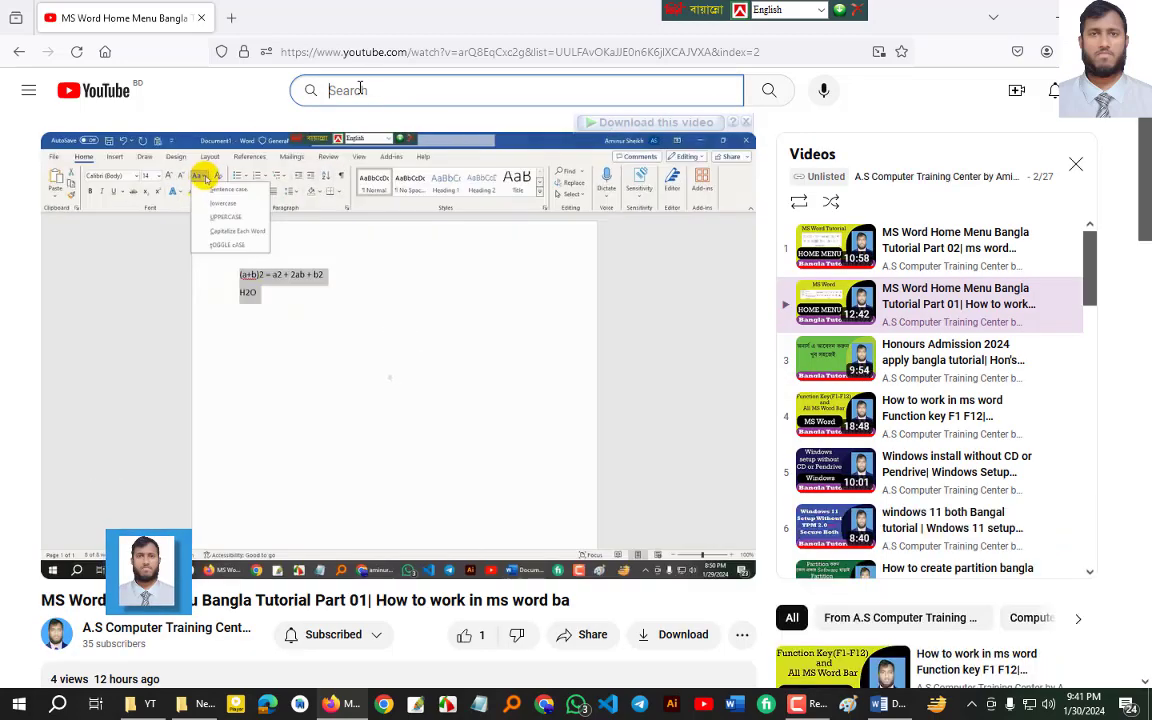
{"action": "type", "text": "as"}
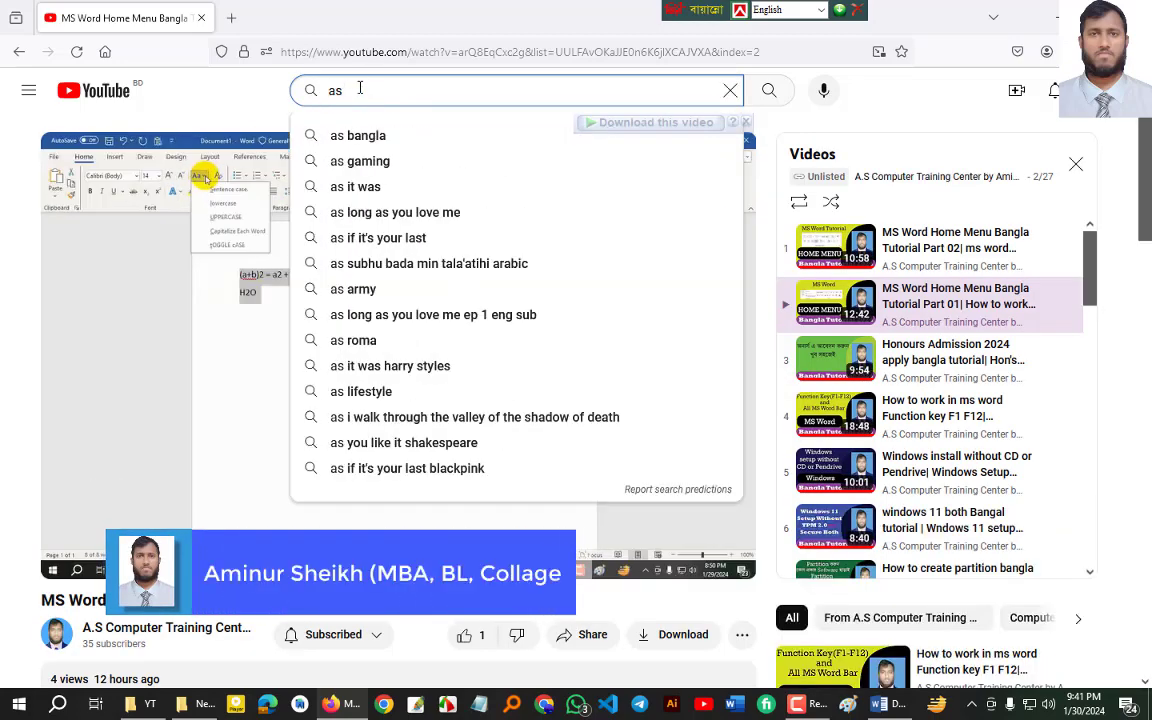
{"action": "type", "text": " comp"}
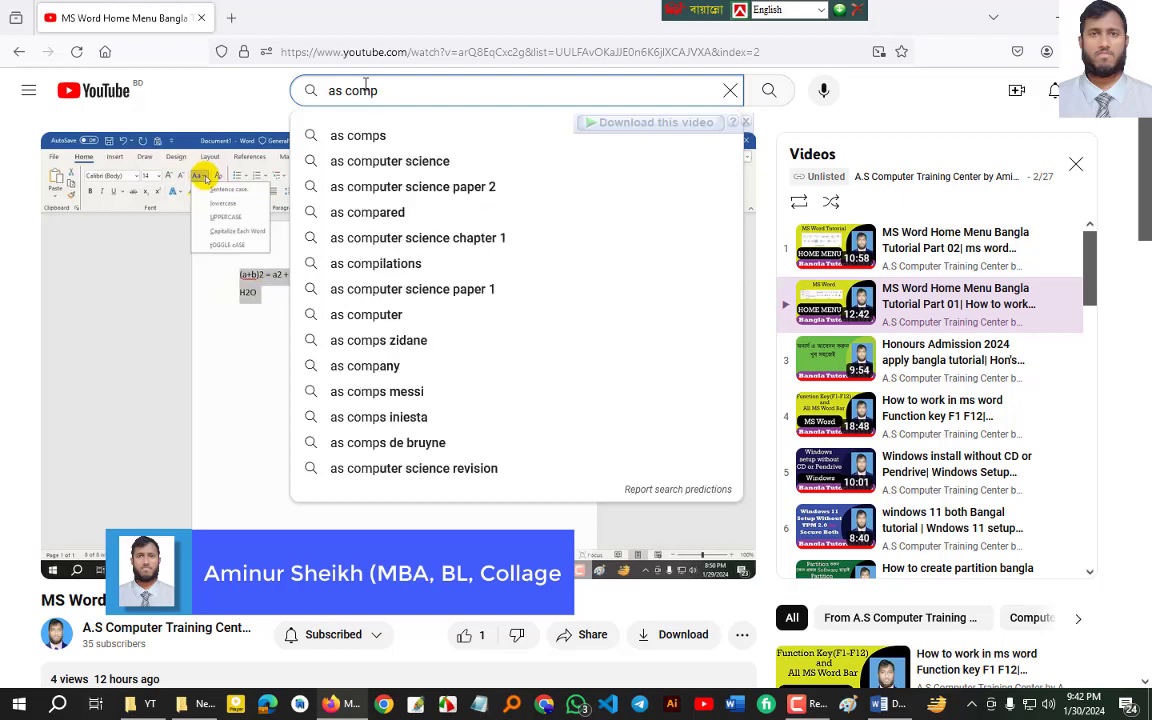
{"action": "type", "text": "uter"}
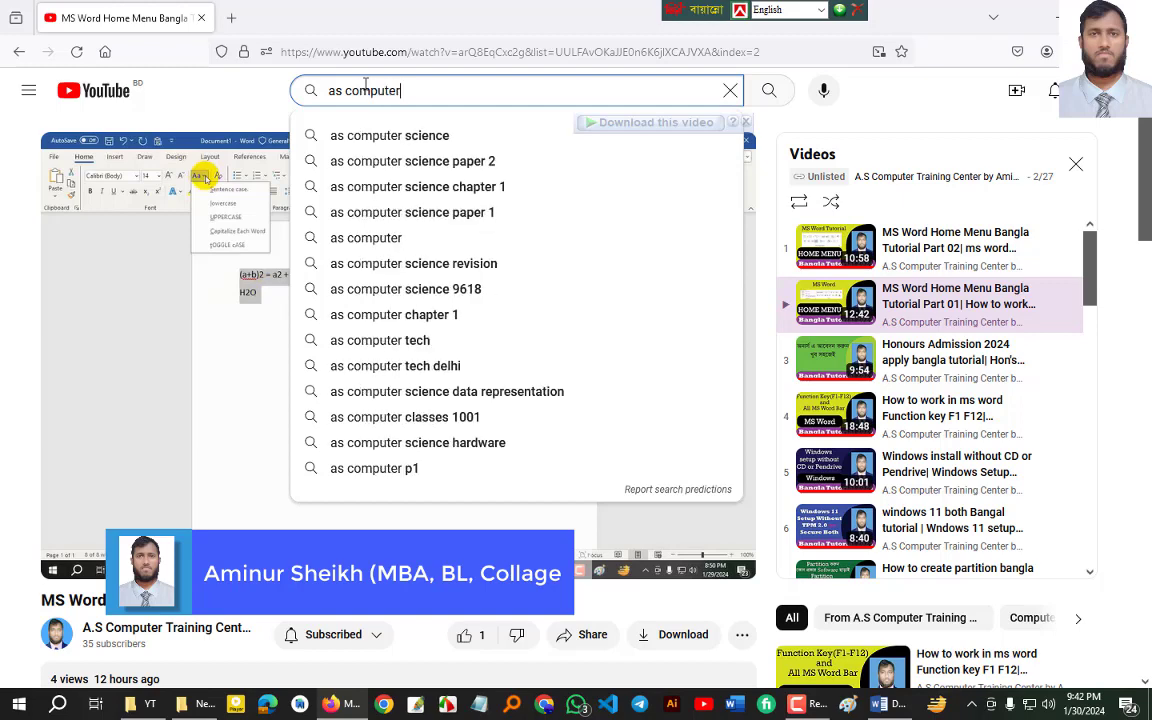
{"action": "type", "text": " tar"}
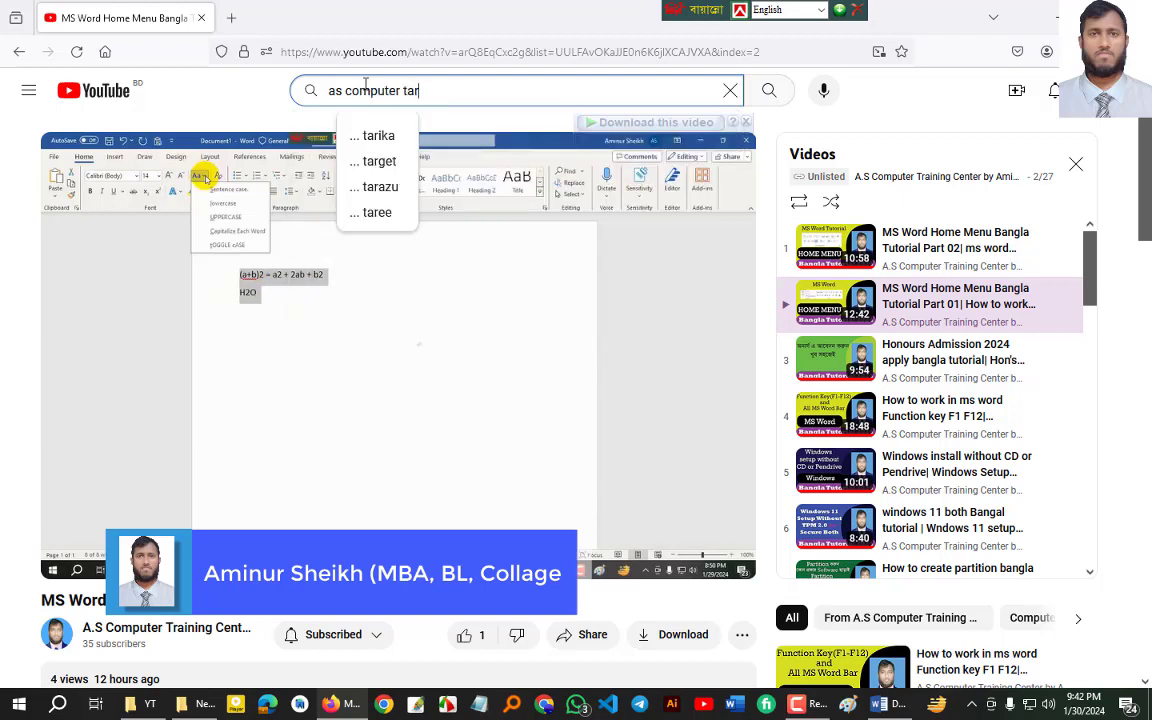
{"action": "key", "text": "BackSpace"}
{"action": "key", "text": "BackSpace"}
{"action": "type", "text": "rai"}
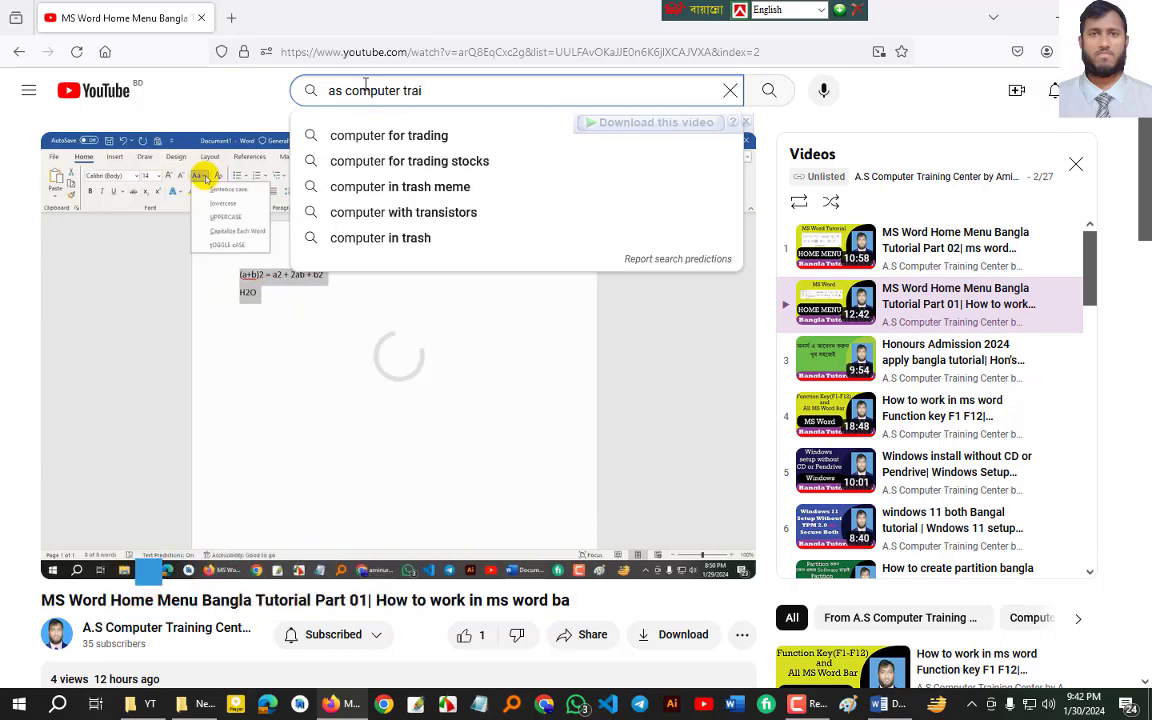
{"action": "type", "text": "ning ce"}
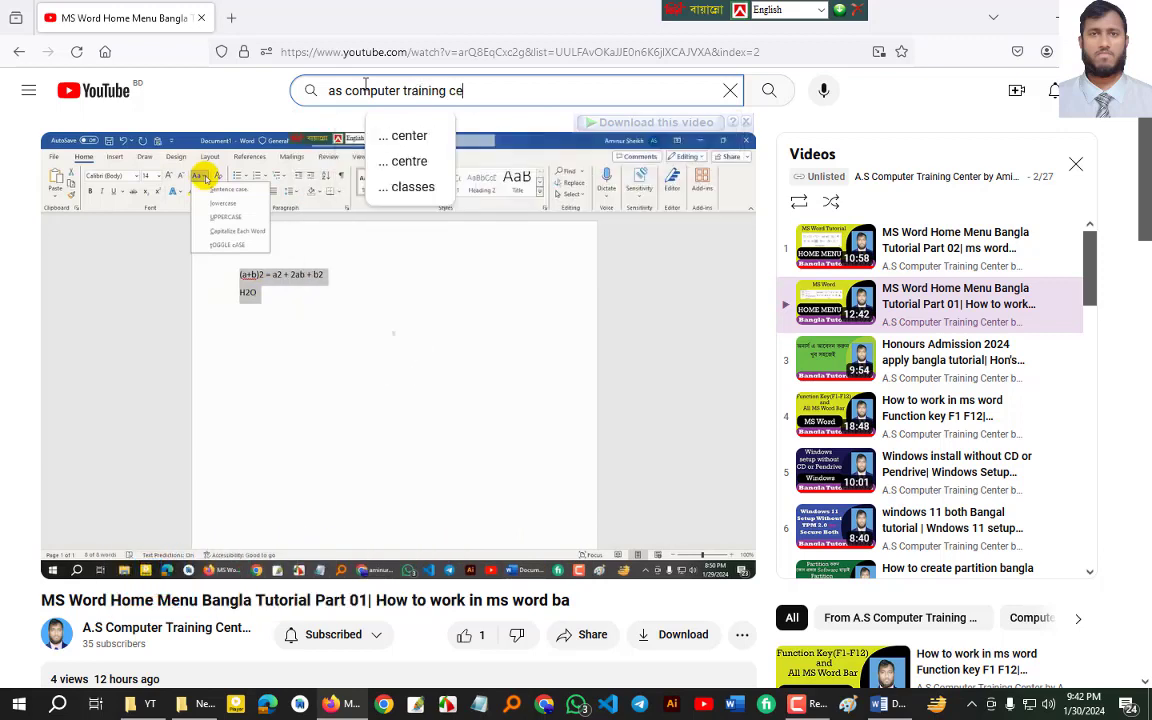
{"action": "type", "text": "nter by "}
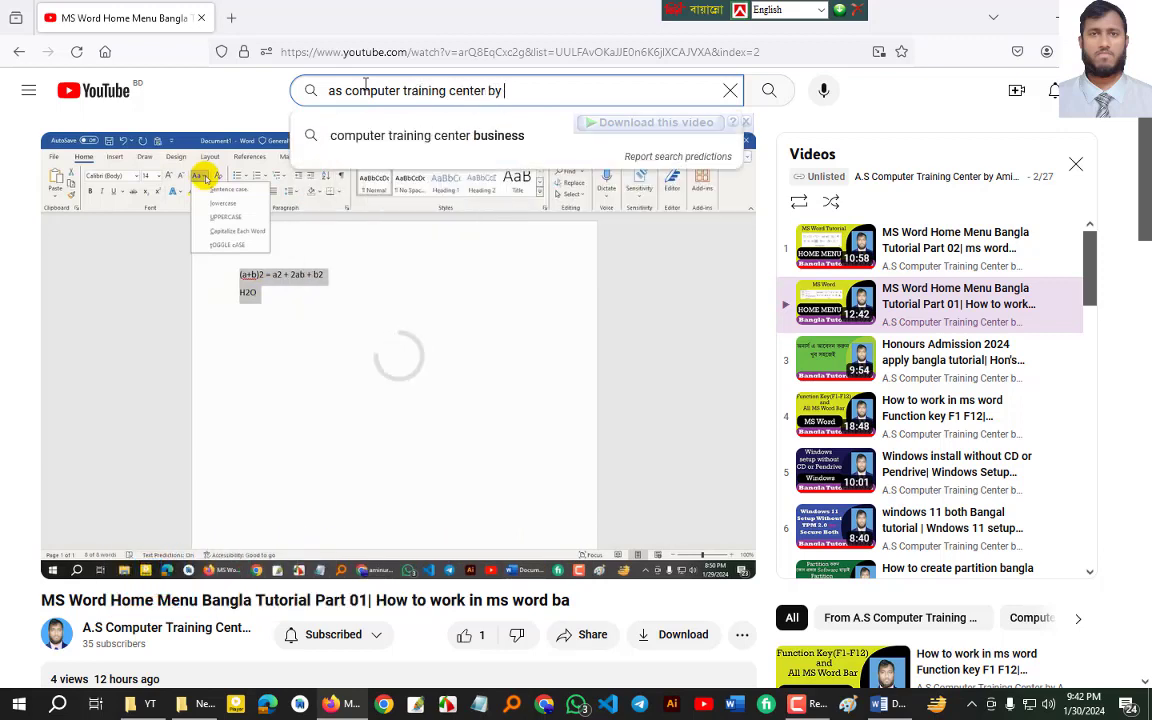
{"action": "type", "text": "aminur"}
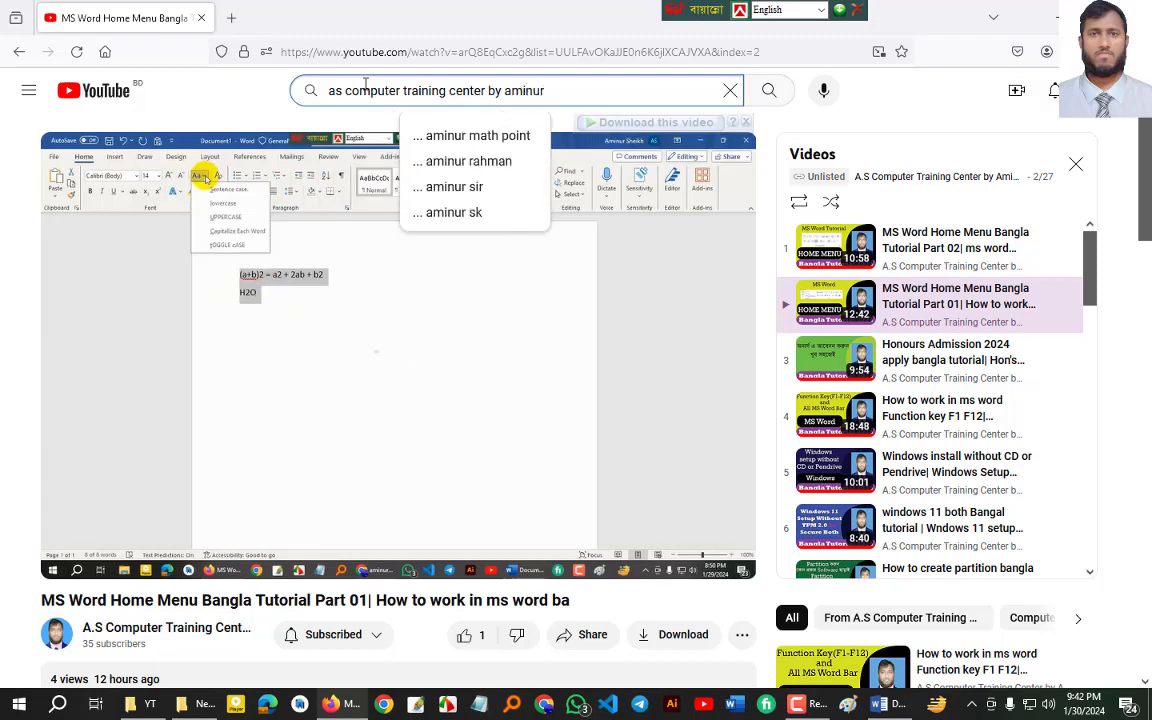
{"action": "key", "text": "Return"}
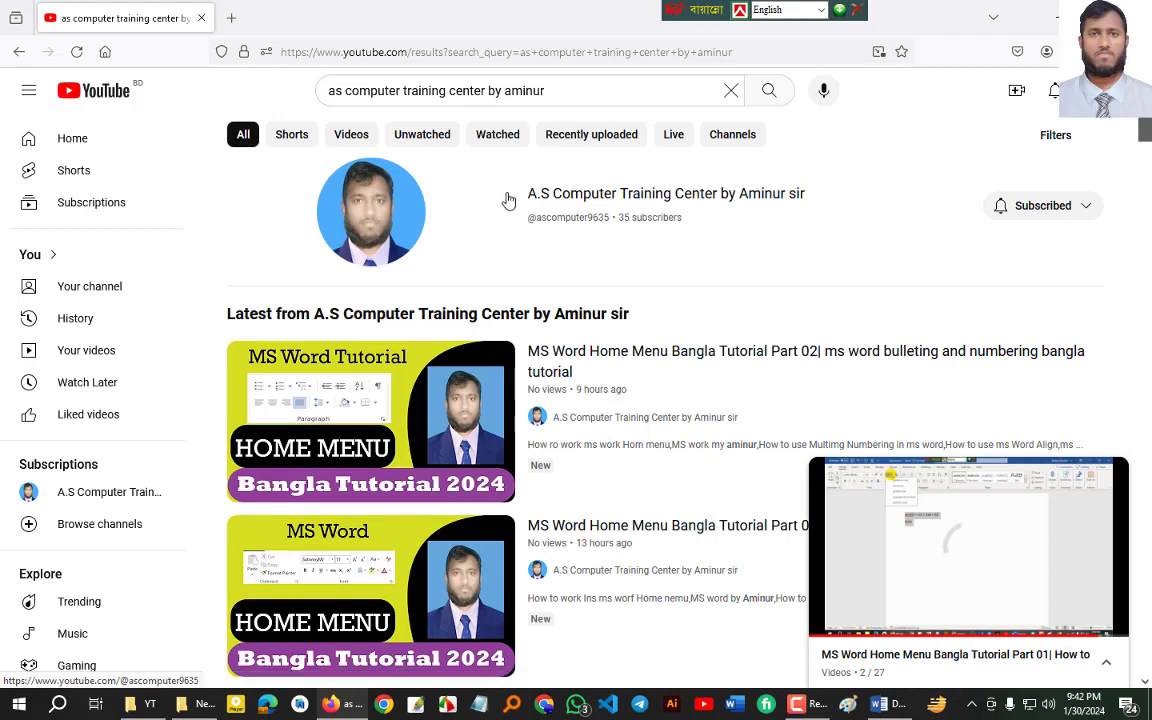
Open the A.S Computer Training Center channel from the search results and show its playlists.
{"action": "left_click", "coordinate": [557, 199]}
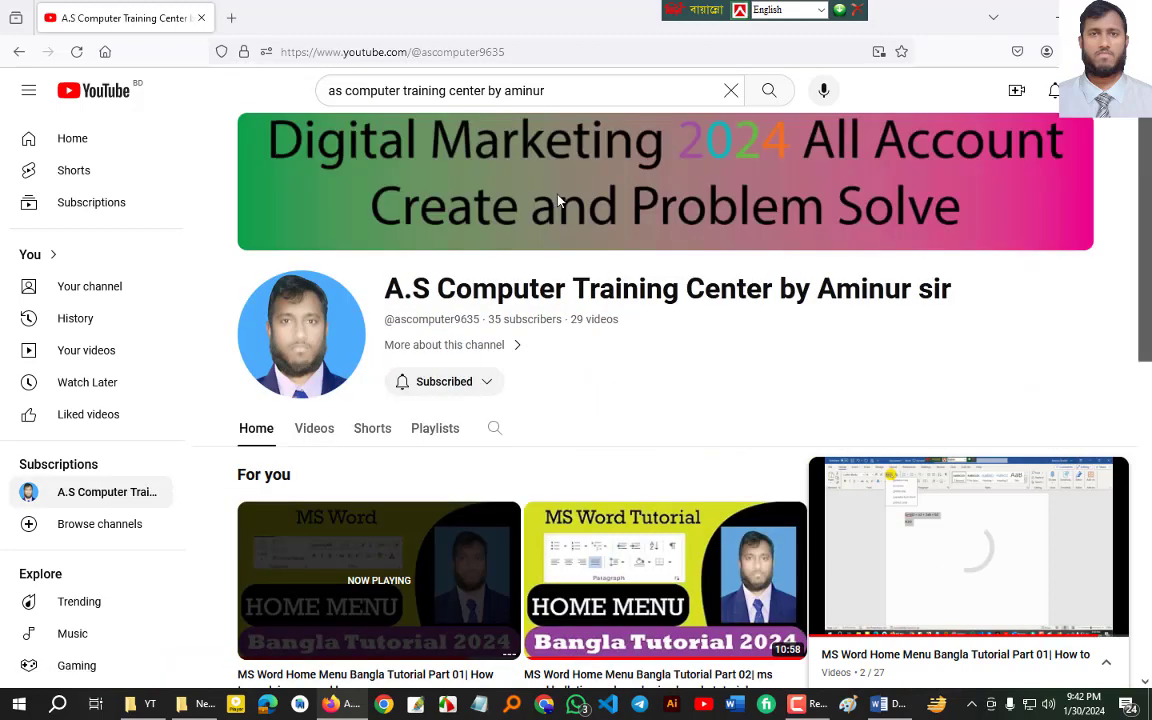
{"action": "scroll", "coordinate": [600, 320], "scroll_direction": "down", "scroll_amount": 2}
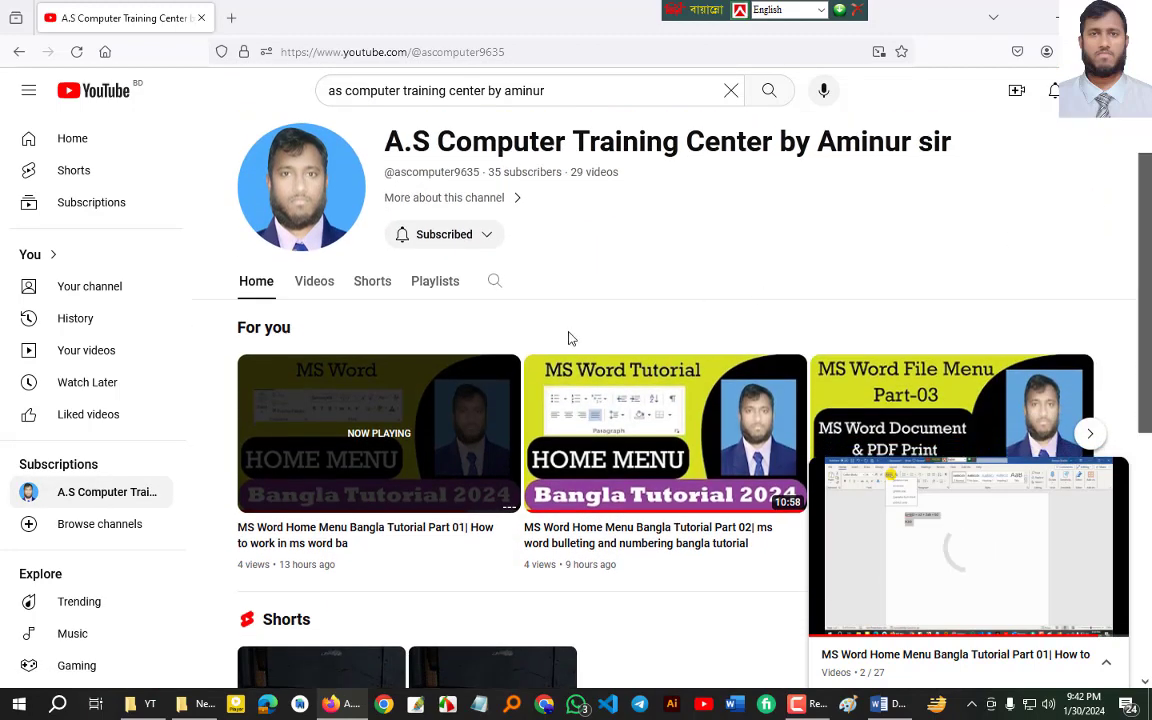
{"action": "left_click", "coordinate": [445, 285]}
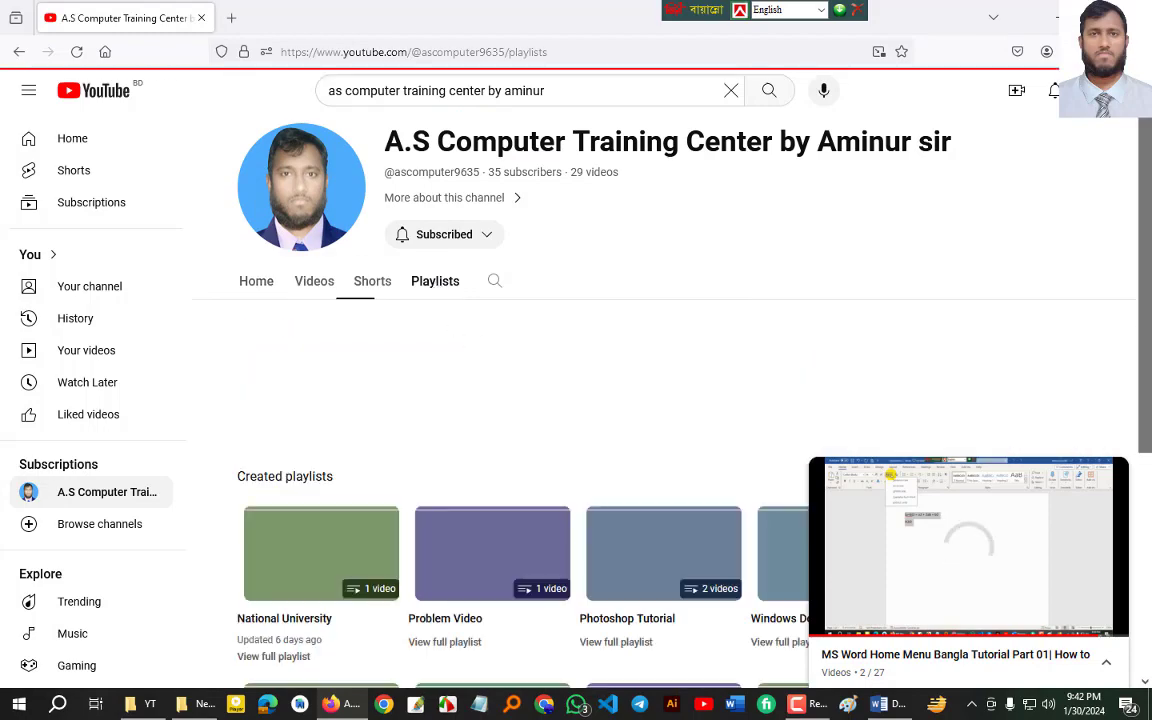
Open the MS Word Tutorial playlist from the channel's created playlists and look through its videos.
{"action": "scroll", "coordinate": [1143, 165], "scroll_direction": "up", "scroll_amount": 2}
{"action": "left_click_drag", "start_coordinate": [1143, 165], "coordinate": [1137, 412]}
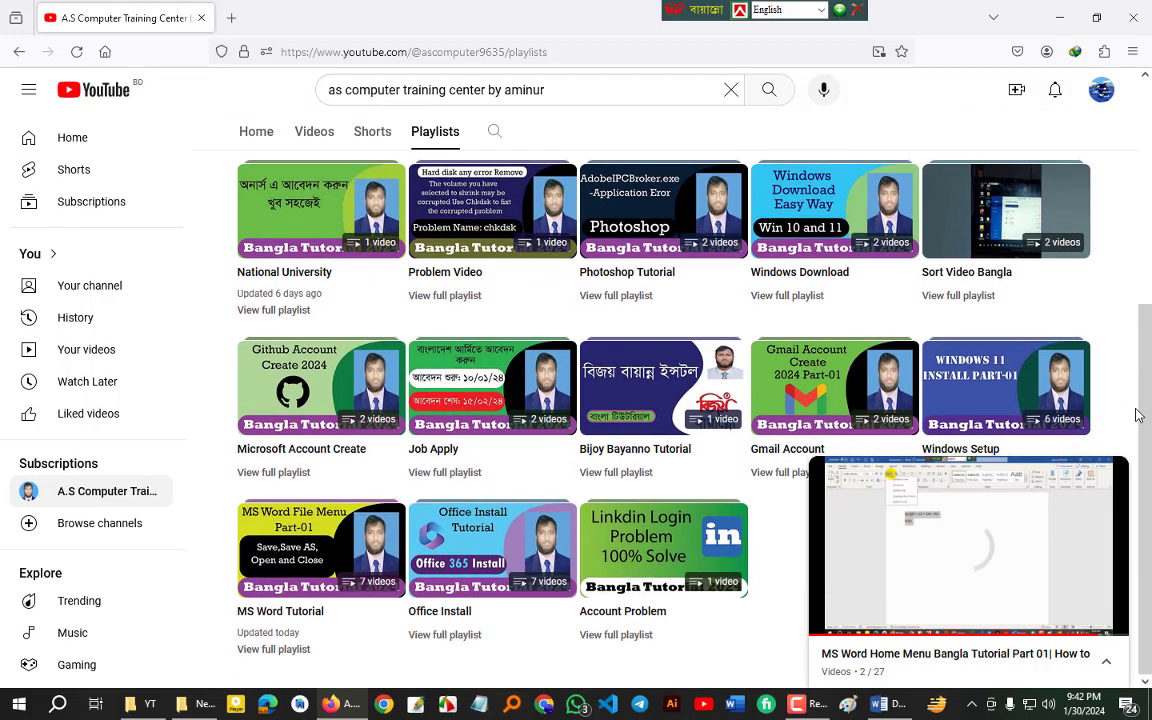
{"action": "left_click", "coordinate": [300, 617]}
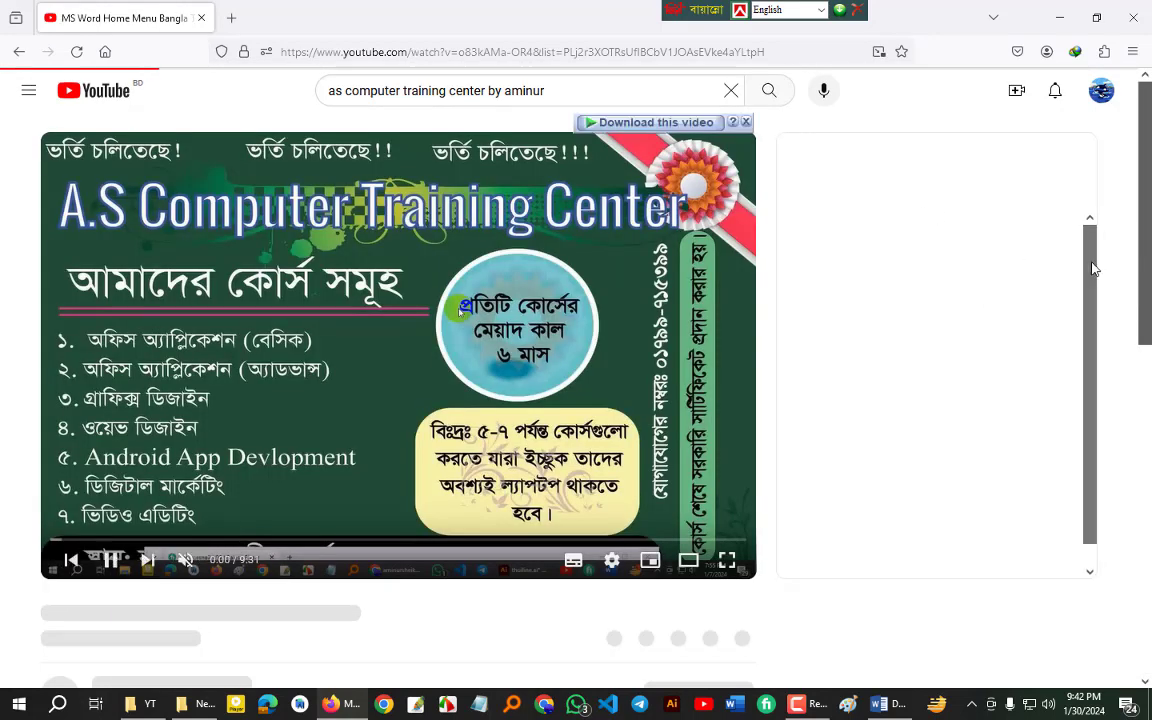
{"action": "scroll", "coordinate": [1090, 295], "scroll_direction": "down", "scroll_amount": 1}
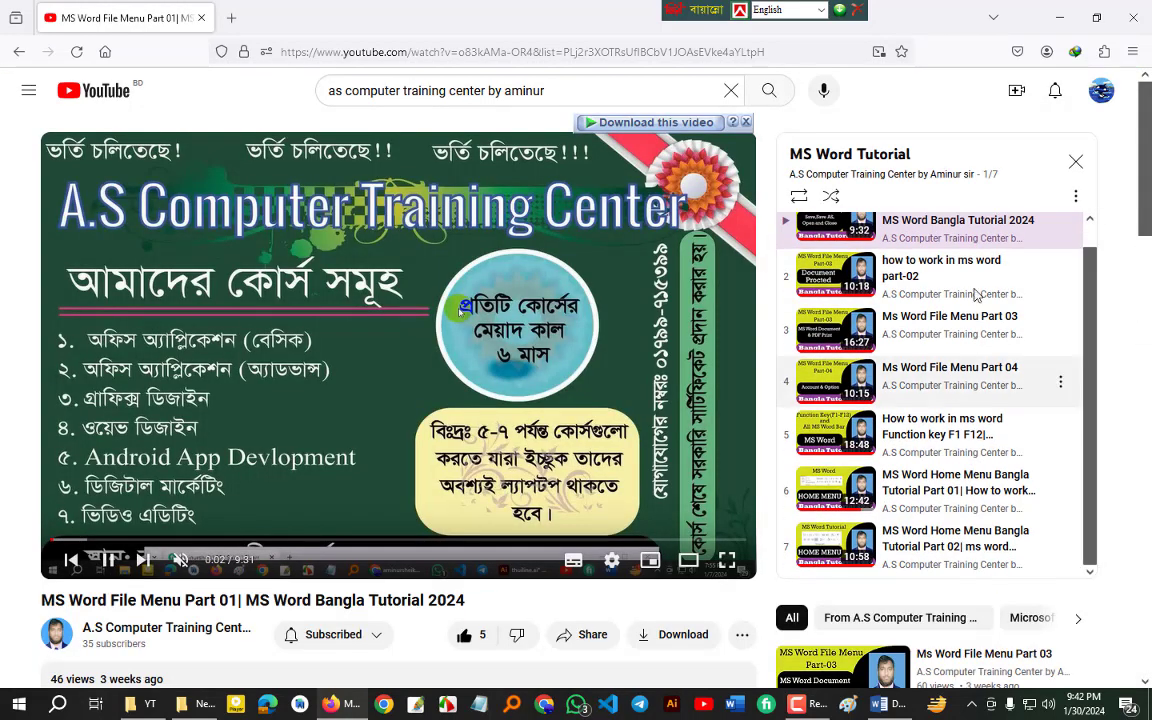